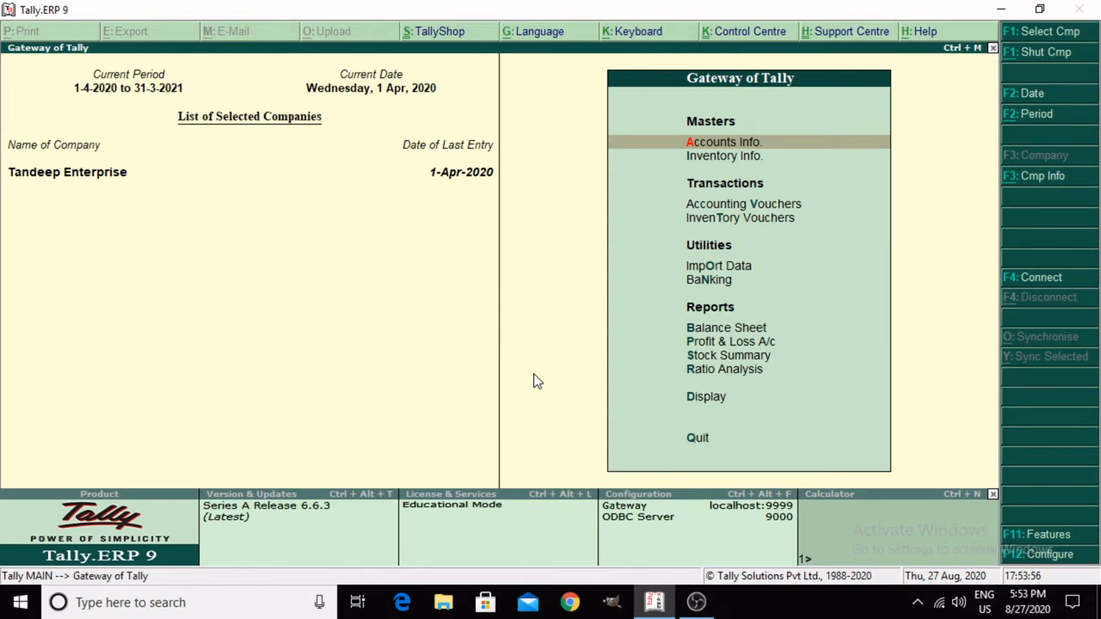
# Step: Open the Statistics report within the Statements of Accounts
pyautogui.press('d')
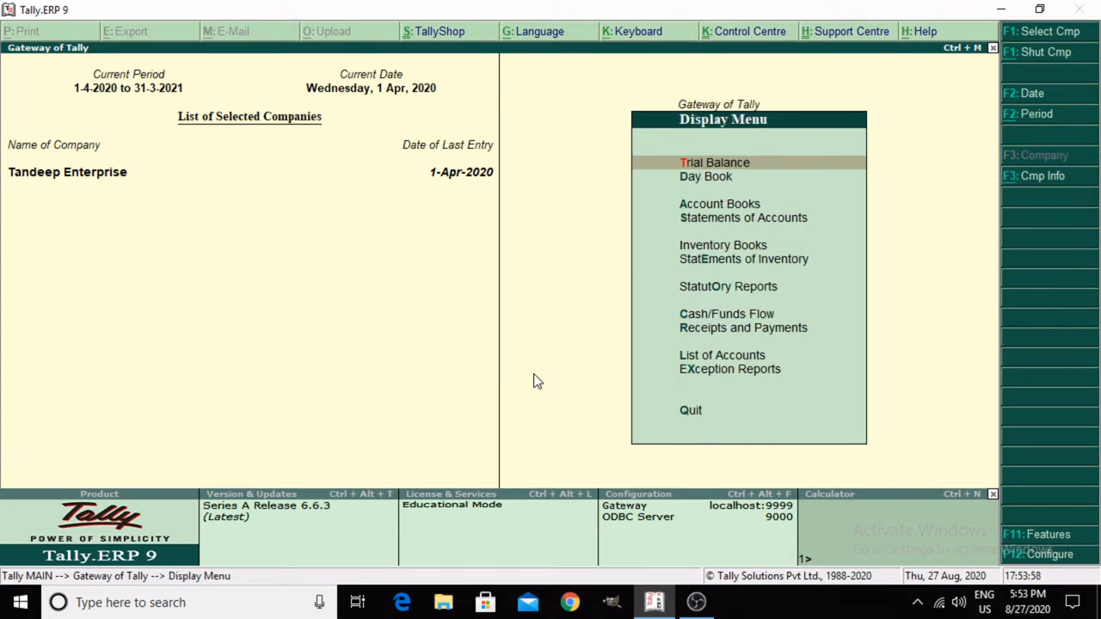
pyautogui.press('s')
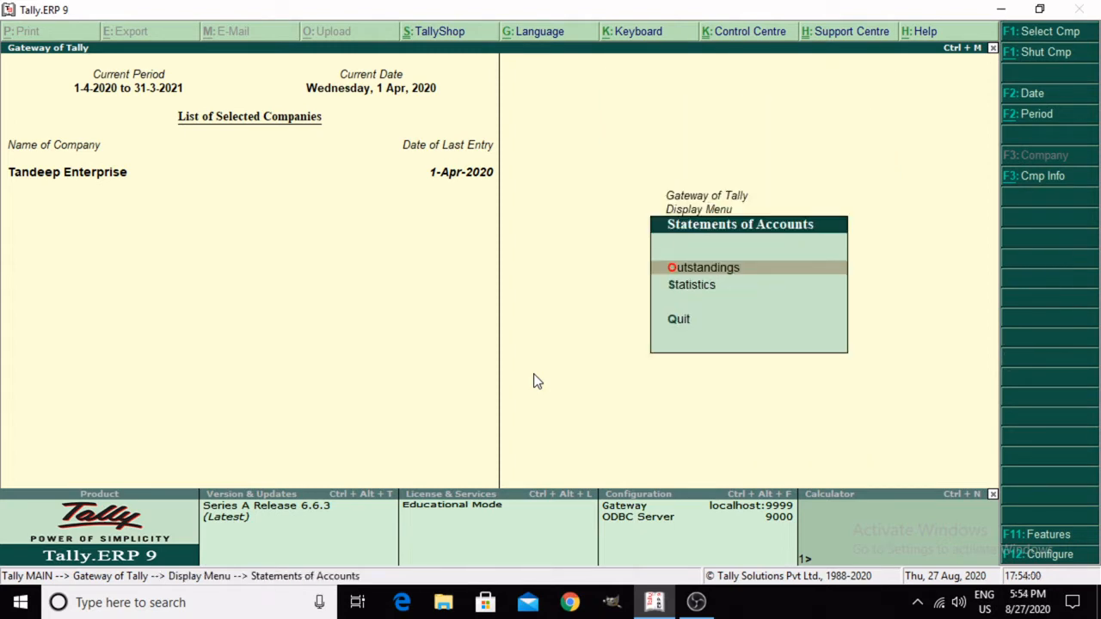
pyautogui.press('s')
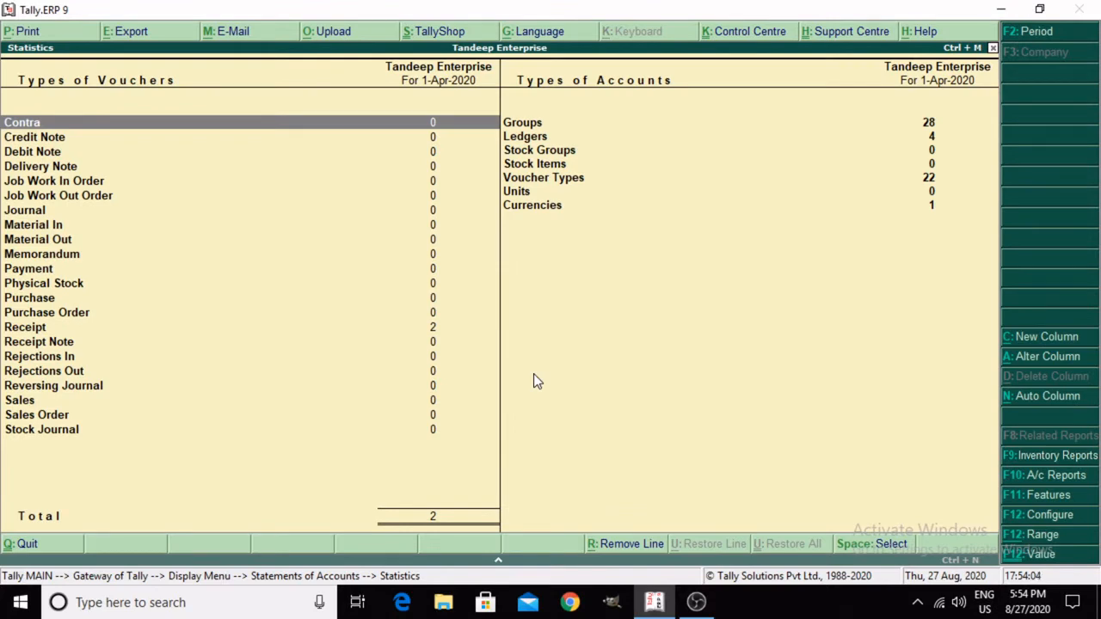
# Step: Drill down from the Receipt voucher type to the list of April receipt vouchers
pyautogui.press('Down')
pyautogui.press('Down')
pyautogui.press('Down')
pyautogui.press('Down')
pyautogui.press('Down')
pyautogui.press('Down')
pyautogui.press('Down')
pyautogui.press('Down')
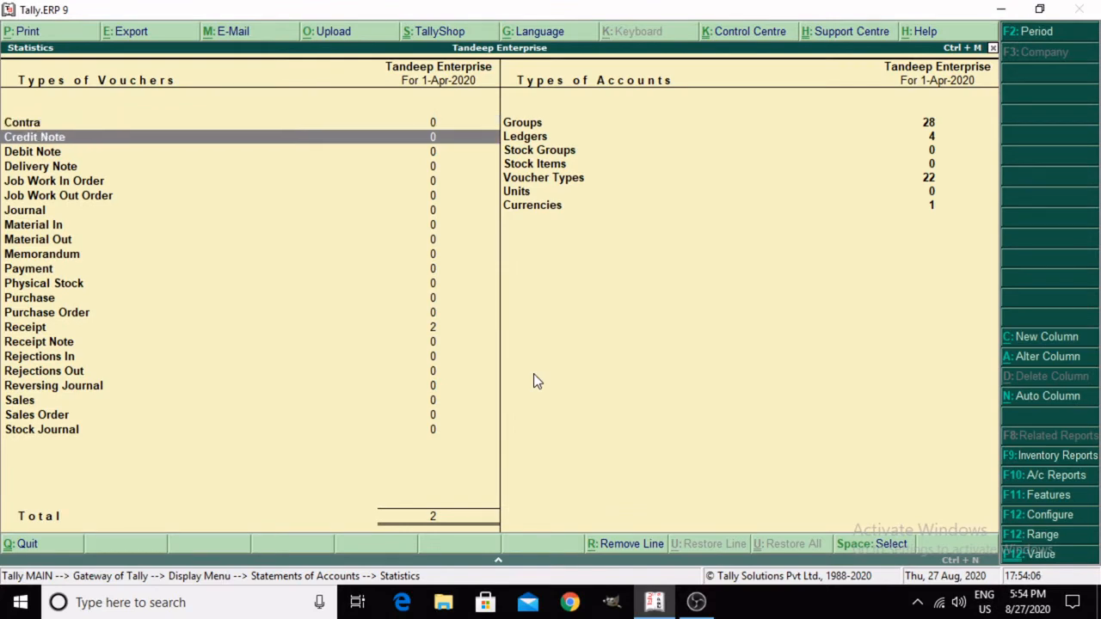
pyautogui.press('Down')
pyautogui.press('Down')
pyautogui.press('Down')
pyautogui.press('Down')
pyautogui.press('Down')
pyautogui.press('Down')
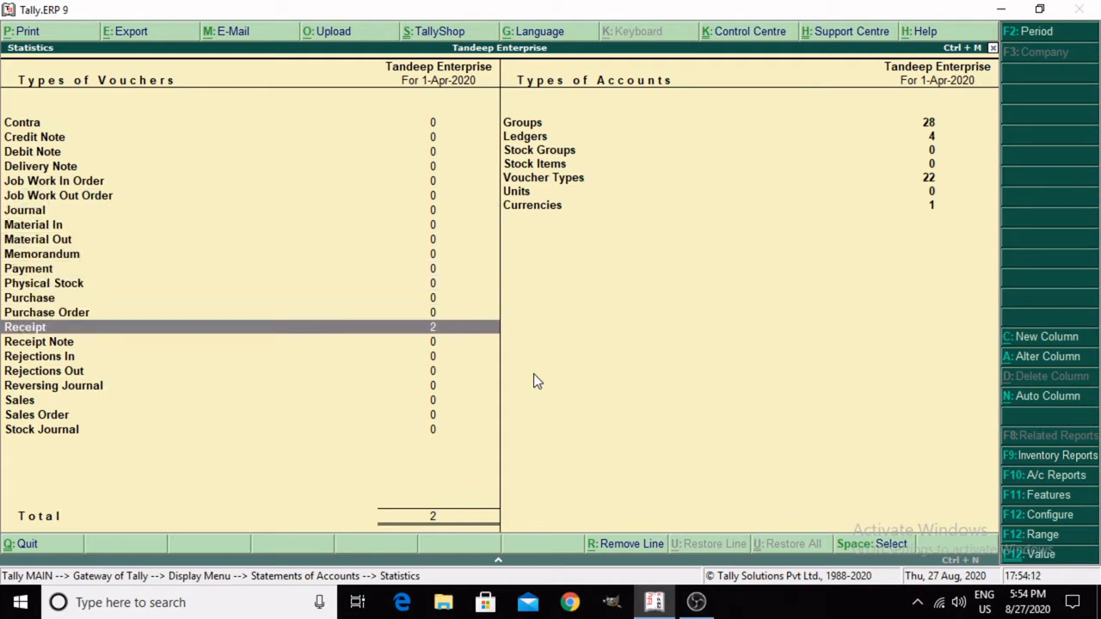
pyautogui.press('Return')
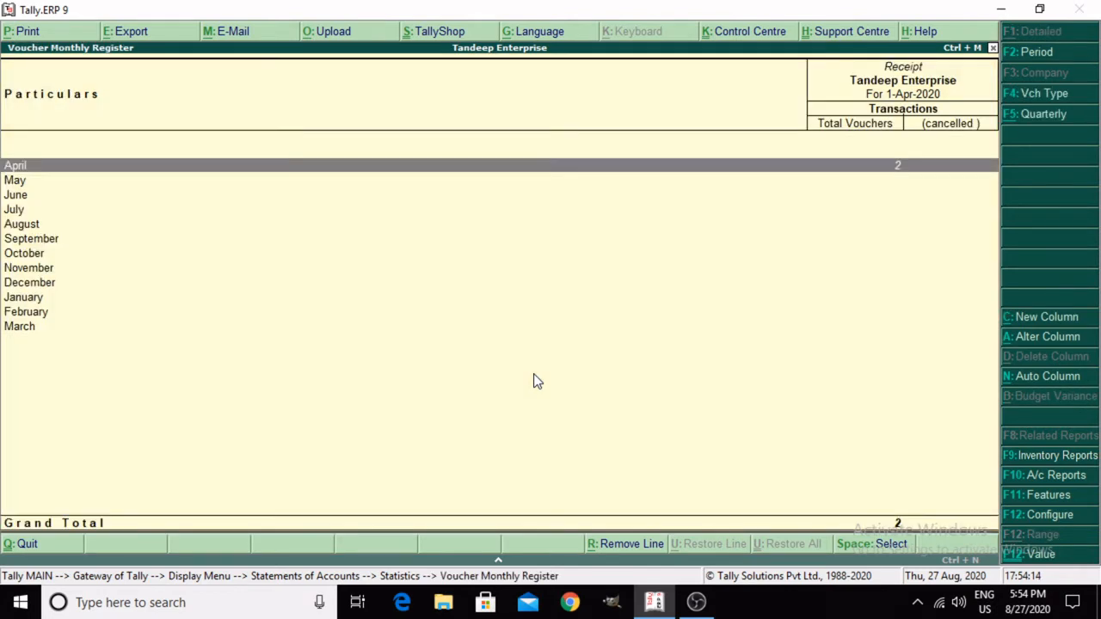
pyautogui.press('Return')
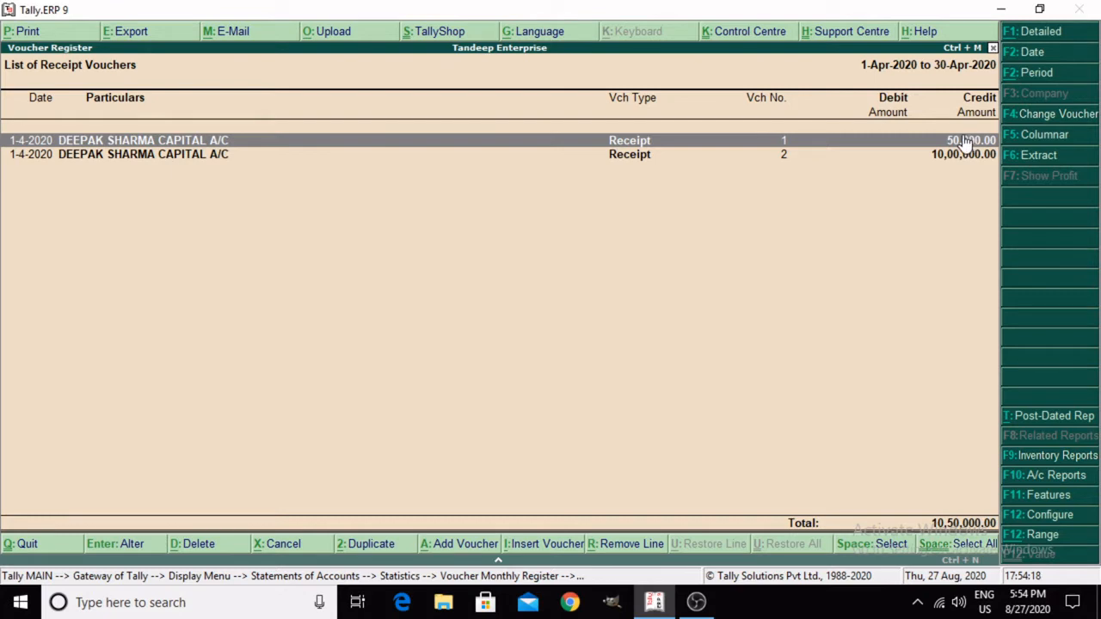
# Step: Inspect receipt voucher No. 2 and its capital account ledger, then close both without changing anything
pyautogui.click(860, 154)
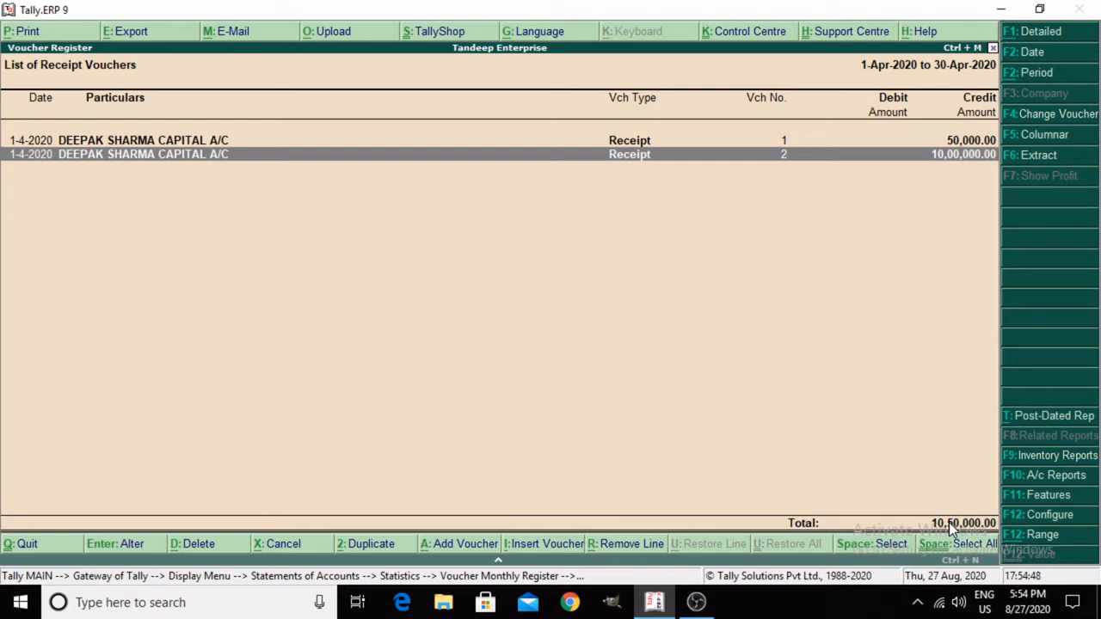
pyautogui.press('Return')
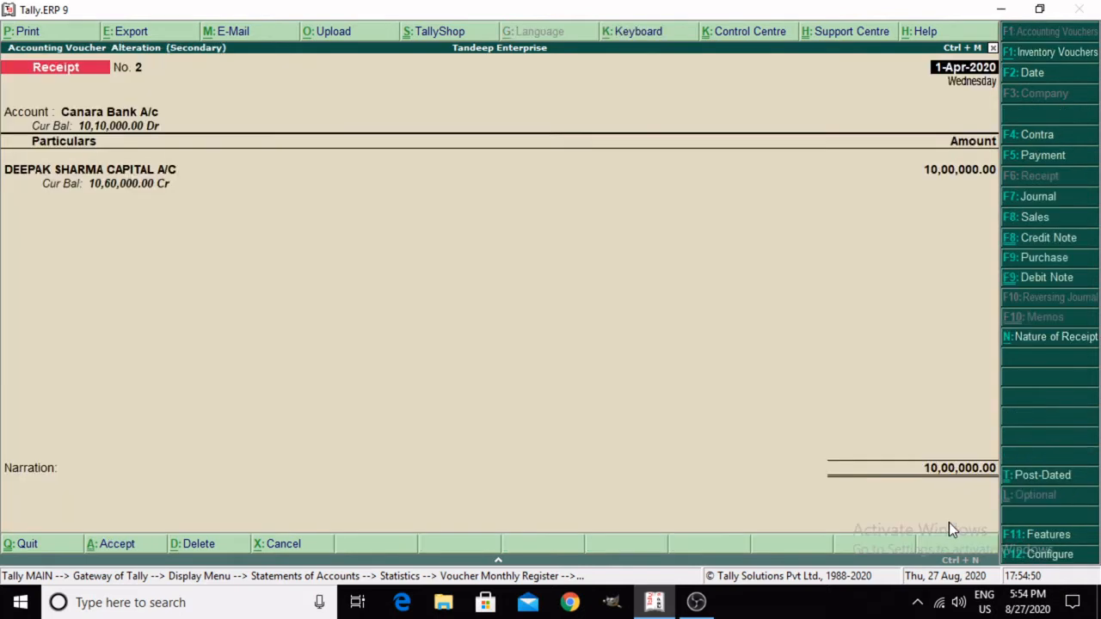
pyautogui.press('Return')
pyautogui.hotkey('ctrl', 'Return')
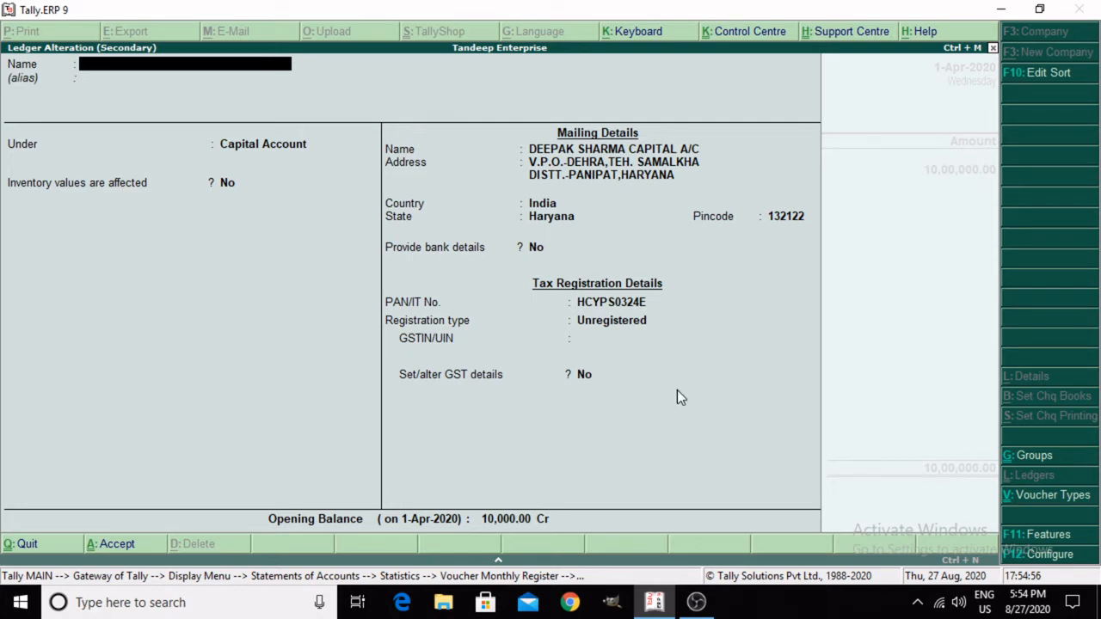
pyautogui.press('Escape')
pyautogui.press('y')
pyautogui.press('Escape')
pyautogui.press('y')
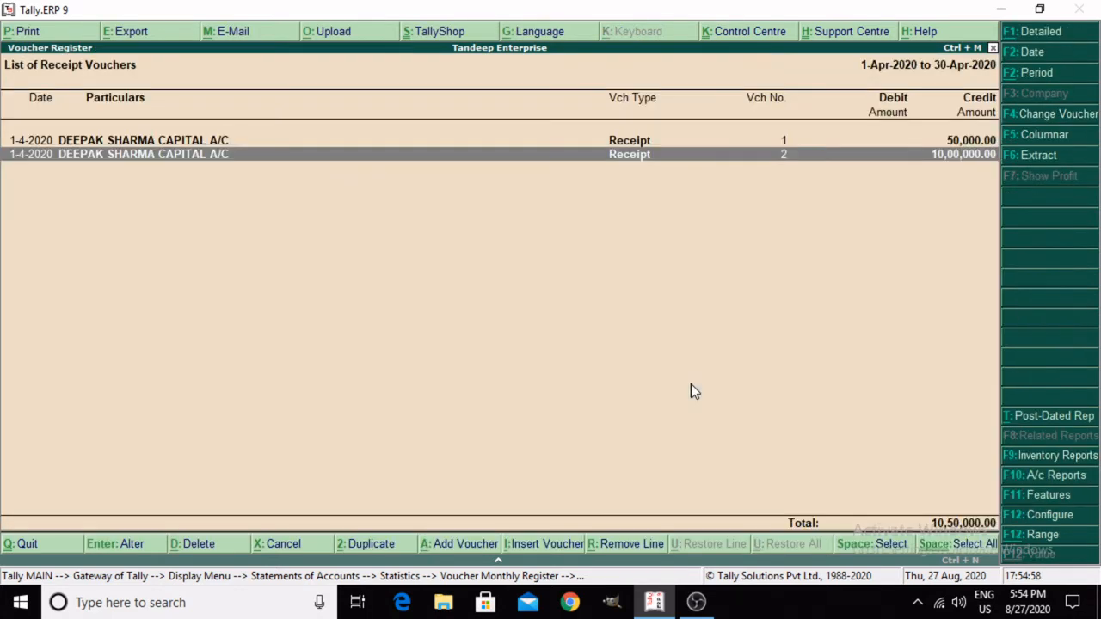
# Step: Close the voucher register and Statistics report and return to the Gateway of Tally, staying in the program
pyautogui.press('Escape')
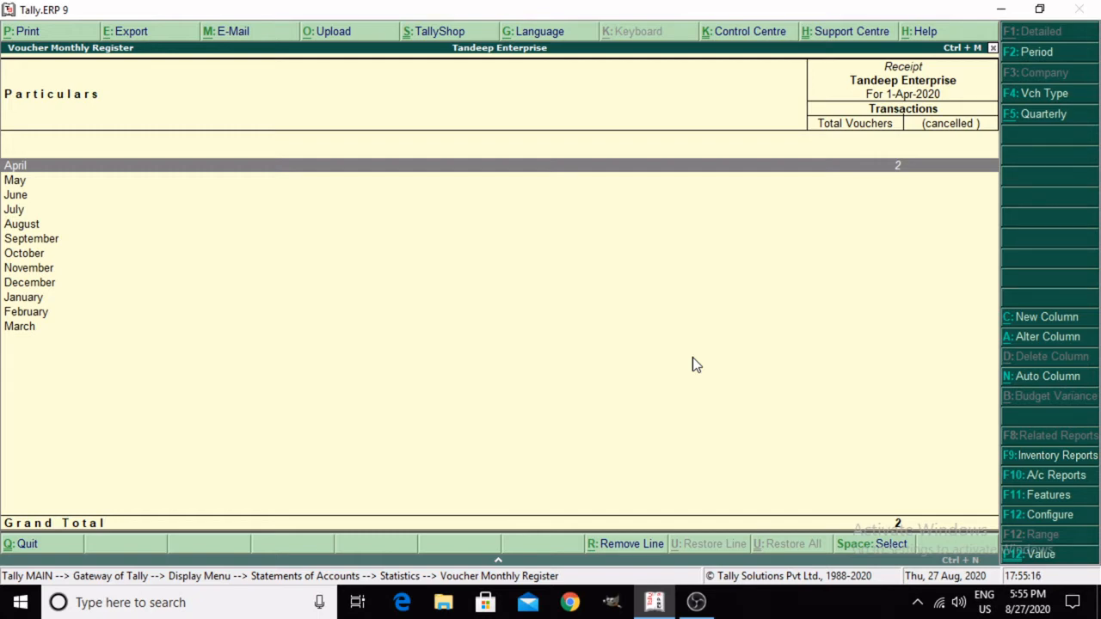
pyautogui.press('Escape')
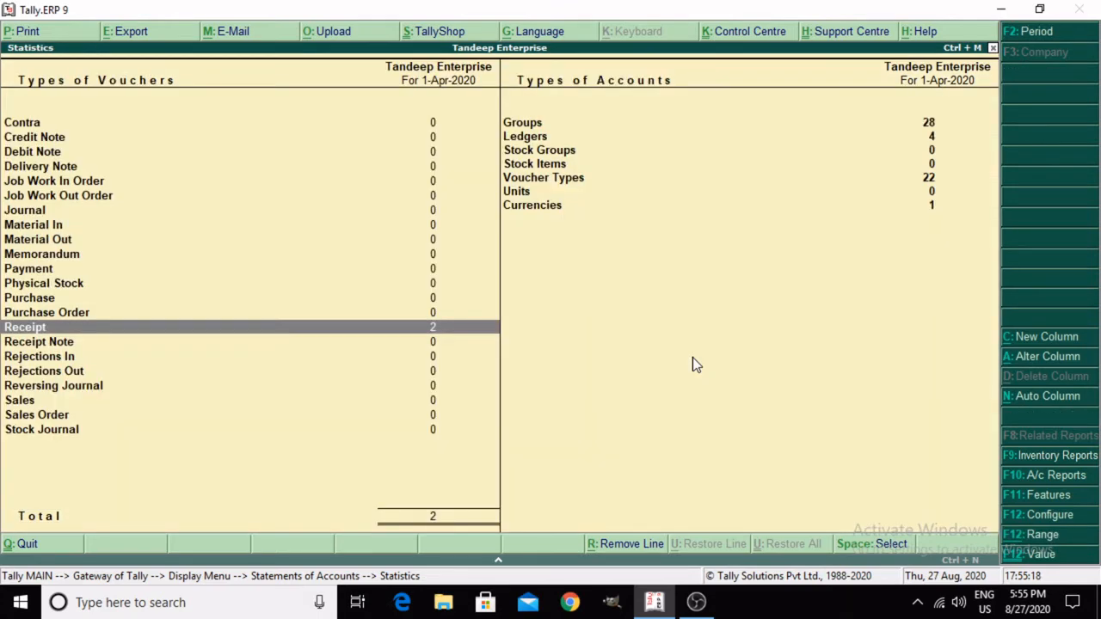
pyautogui.press('Escape')
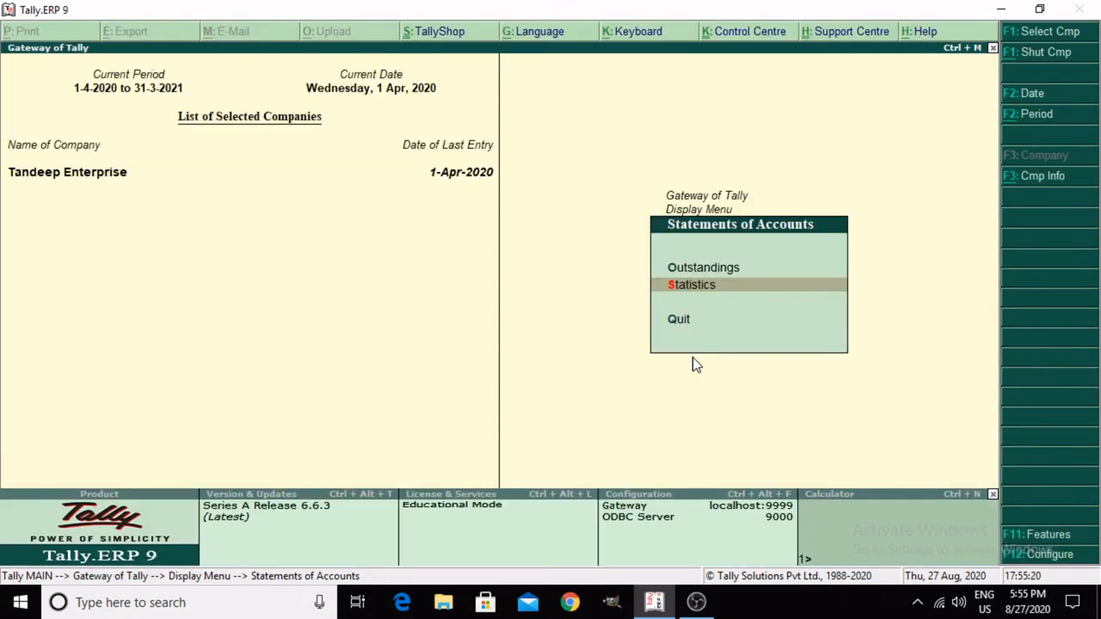
pyautogui.press('Escape')
pyautogui.press('Escape')
pyautogui.press('Escape')
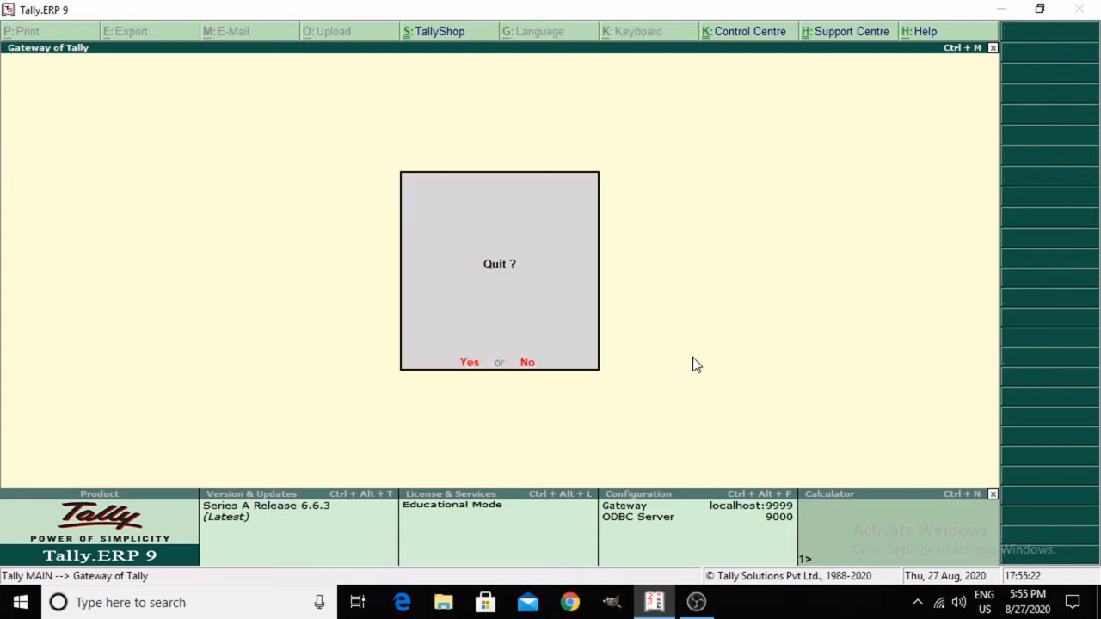
pyautogui.press('n')
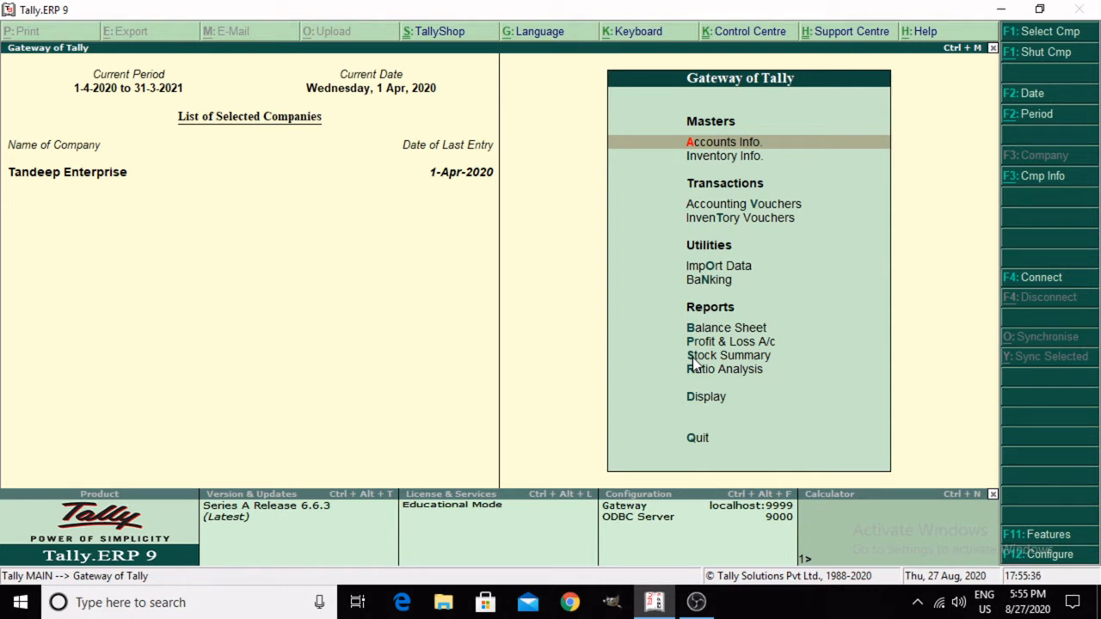
# Step: Open Accounting Vouchers to start a new receipt voucher
pyautogui.press('Down')
pyautogui.press('Down')
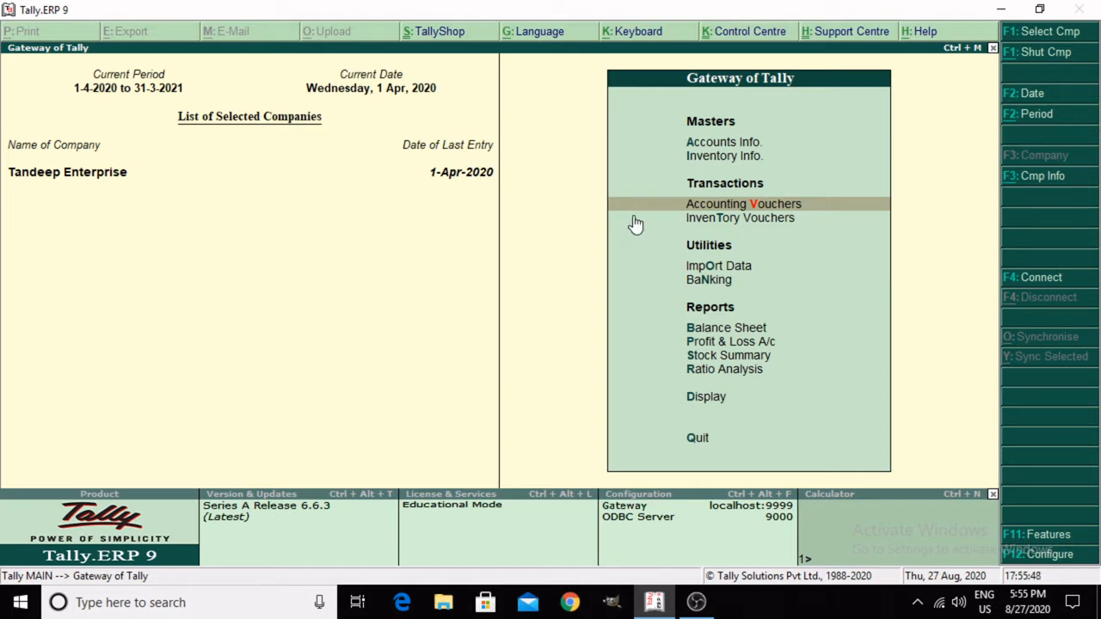
pyautogui.press('Down')
pyautogui.press('Up')
pyautogui.press('Return')
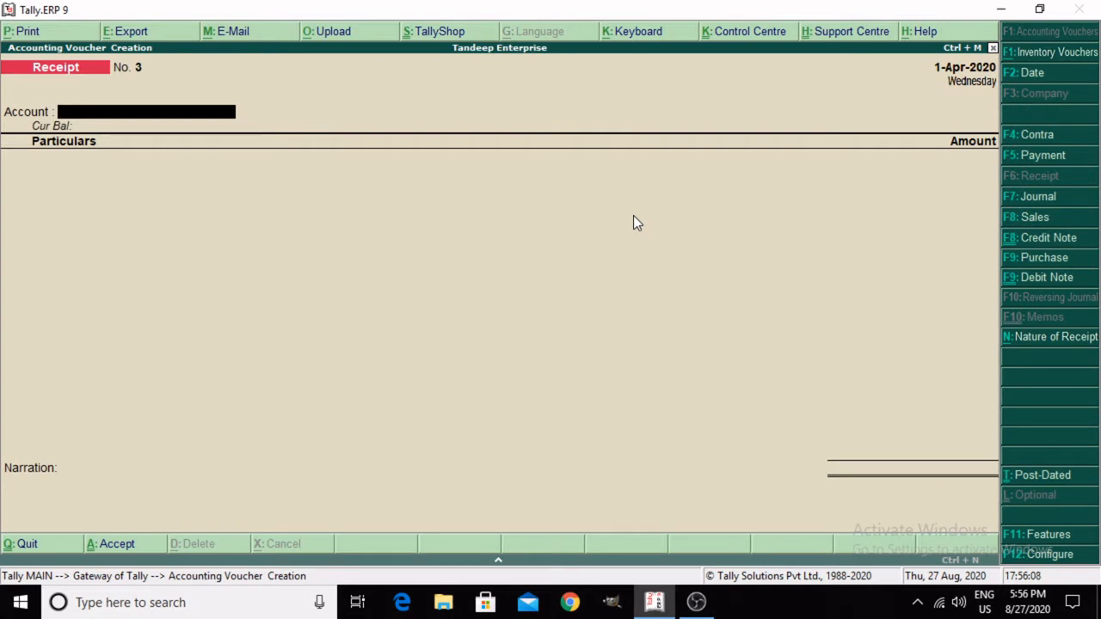
pyautogui.press('Escape')
pyautogui.press('Return')
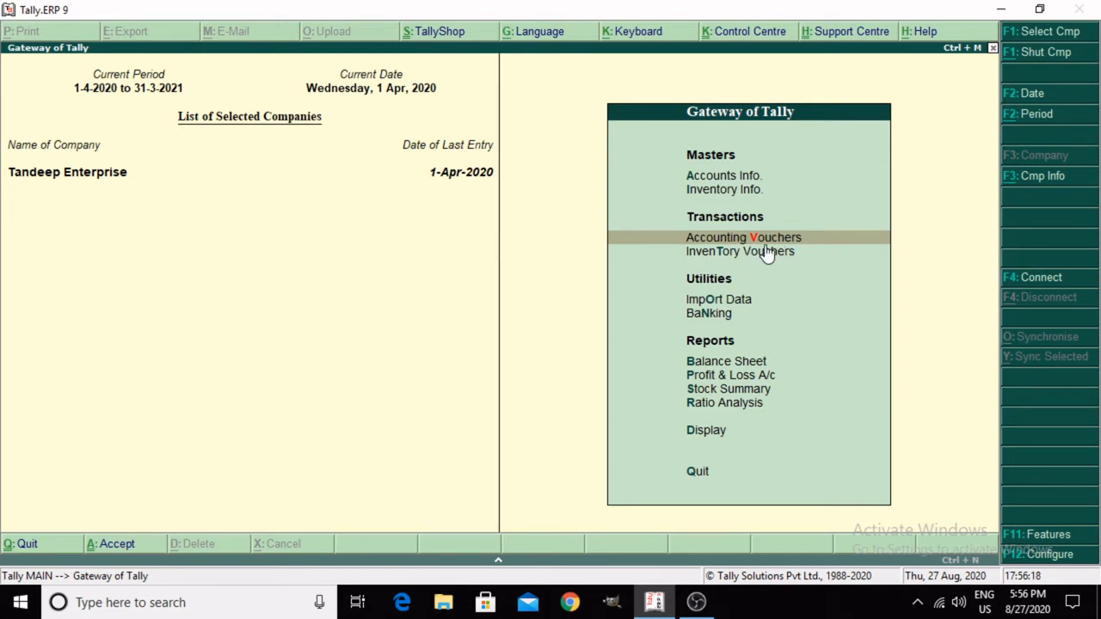
pyautogui.press('Return')
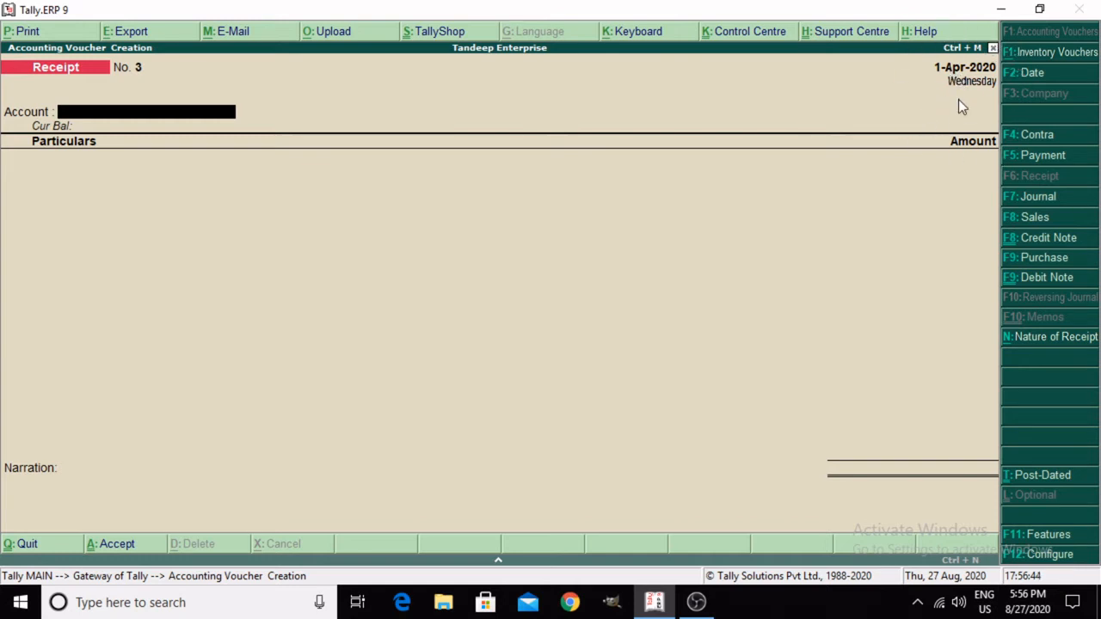
pyautogui.press('space')
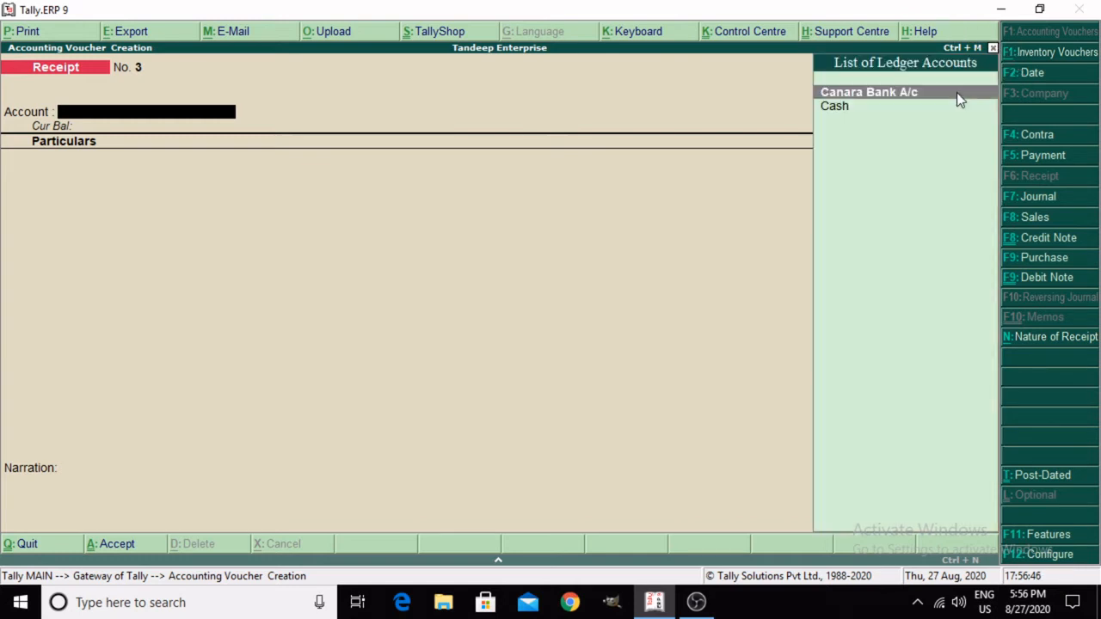
pyautogui.press('Return')
pyautogui.press('BackSpace')
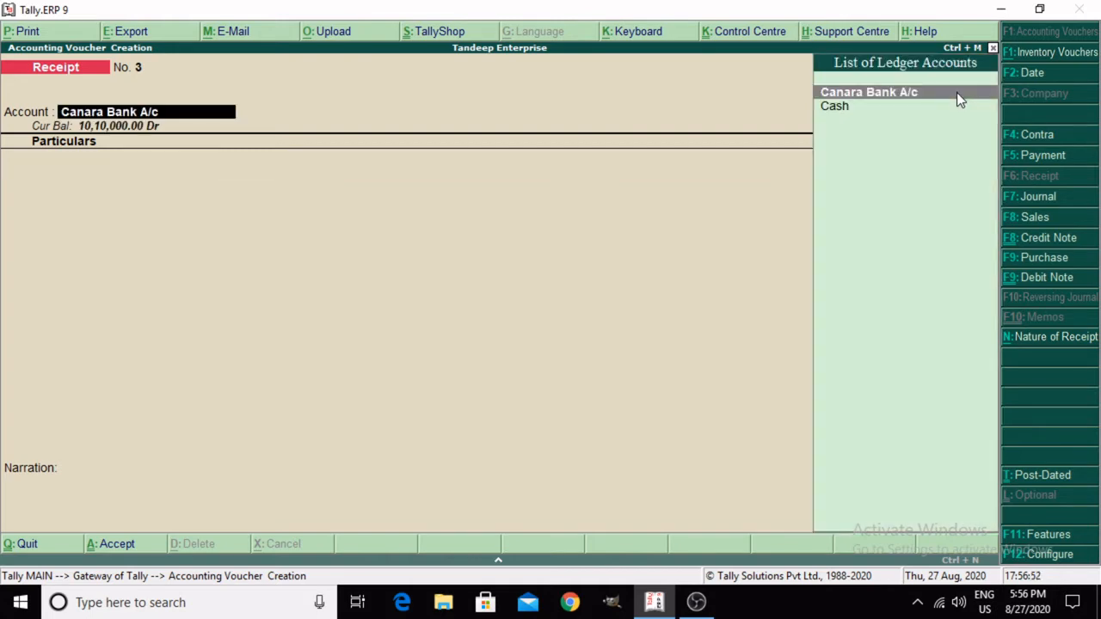
pyautogui.press('Return')
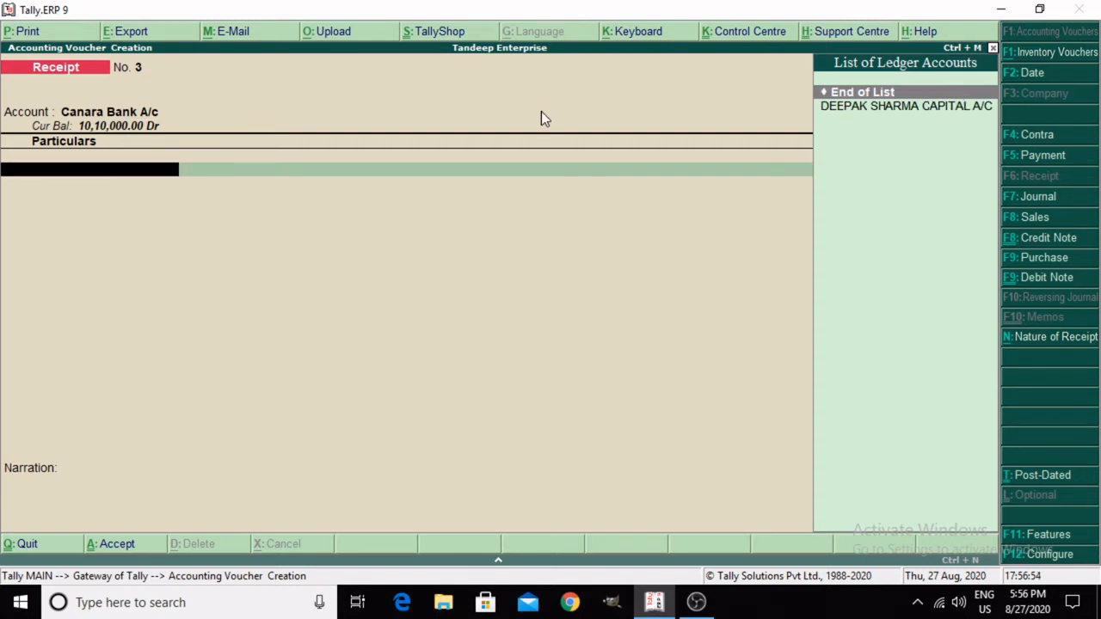
pyautogui.press('BackSpace')
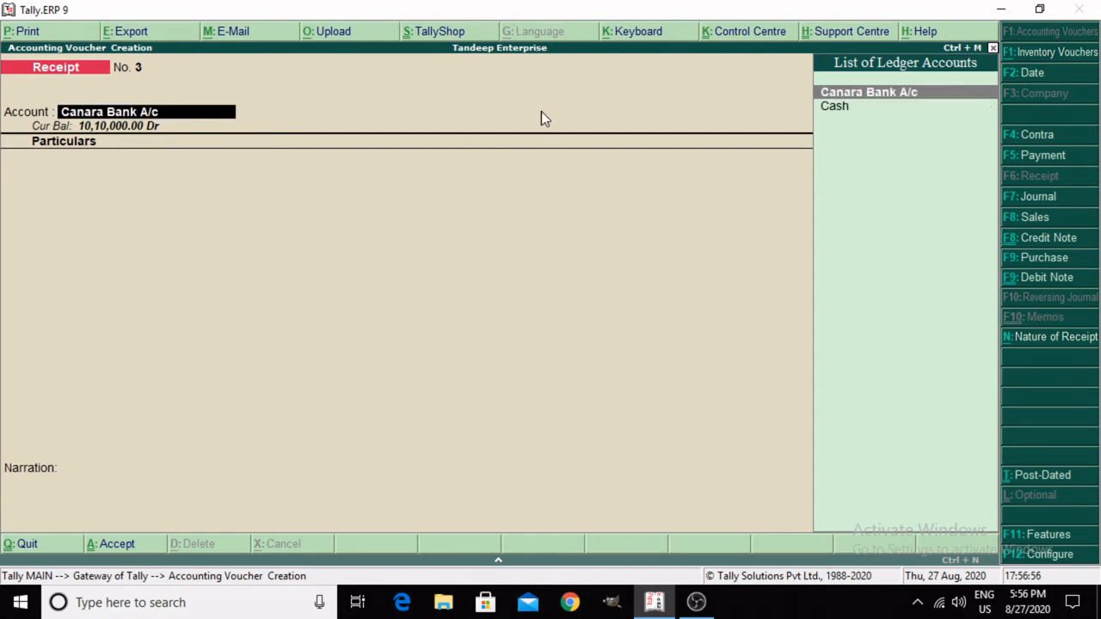
pyautogui.press('BackSpace')
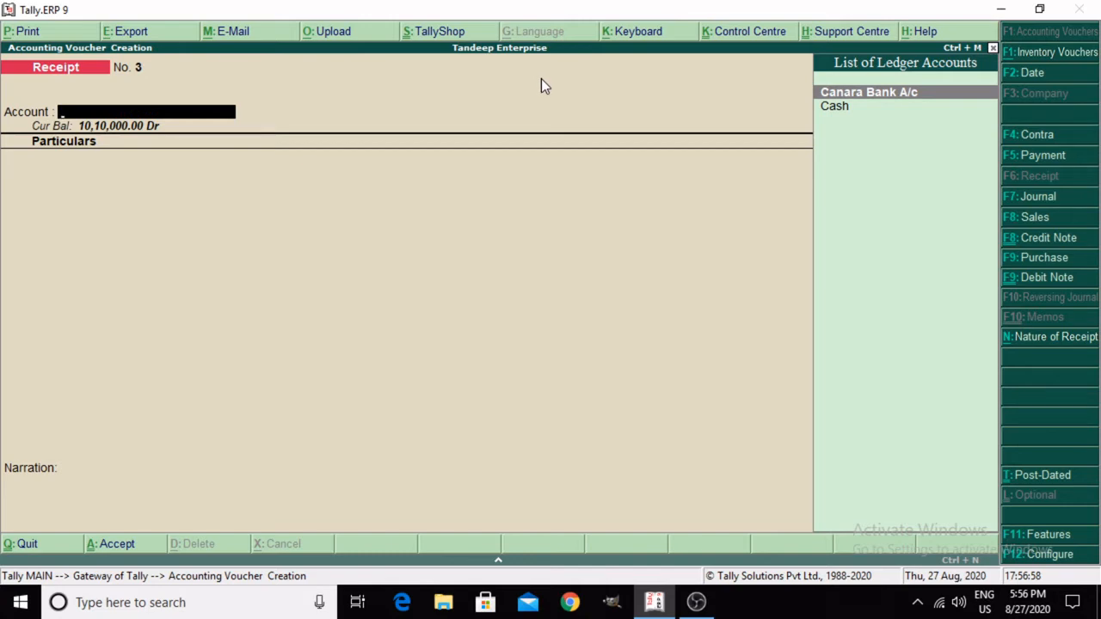
pyautogui.press('Escape')
pyautogui.press('Return')
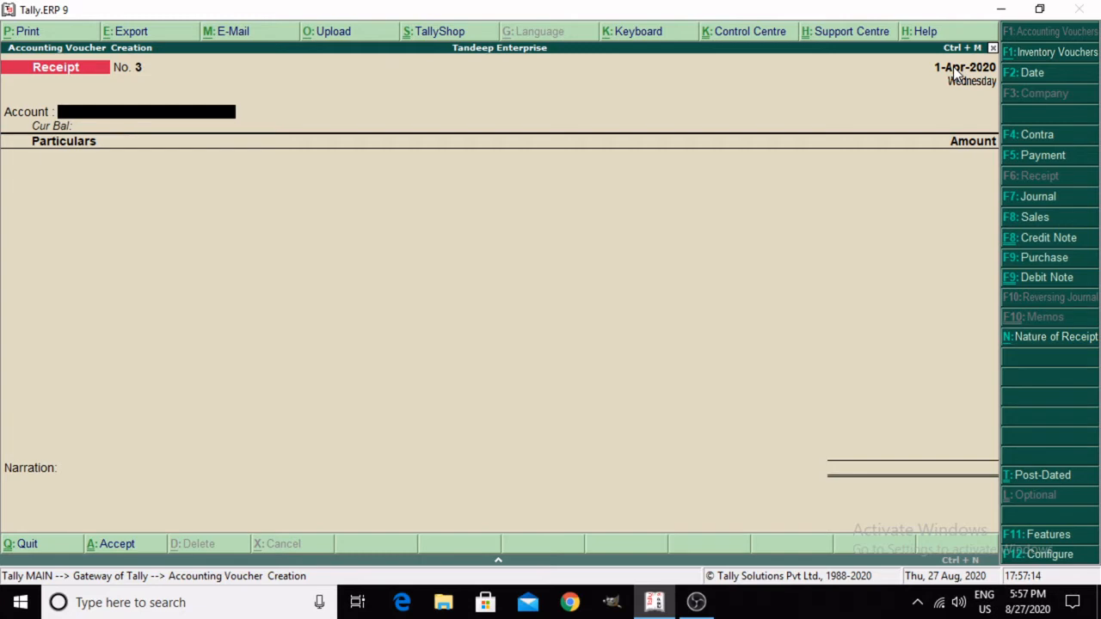
# Step: Set the voucher date to 2-4-2020 and choose Canara Bank A/c as the voucher's account
pyautogui.press('F2')
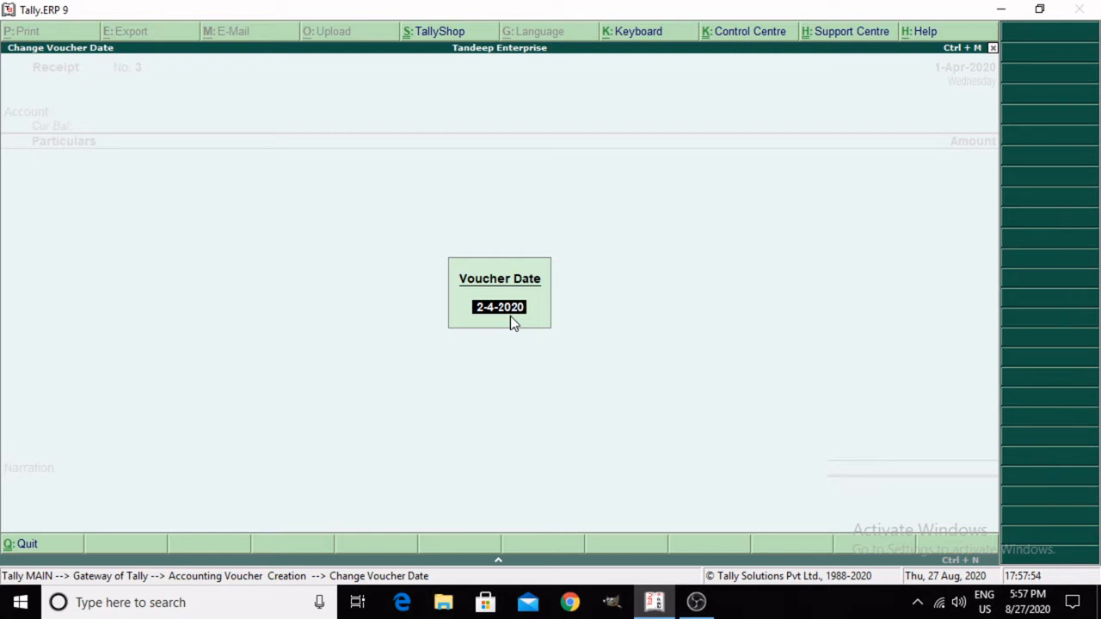
pyautogui.press('Return')
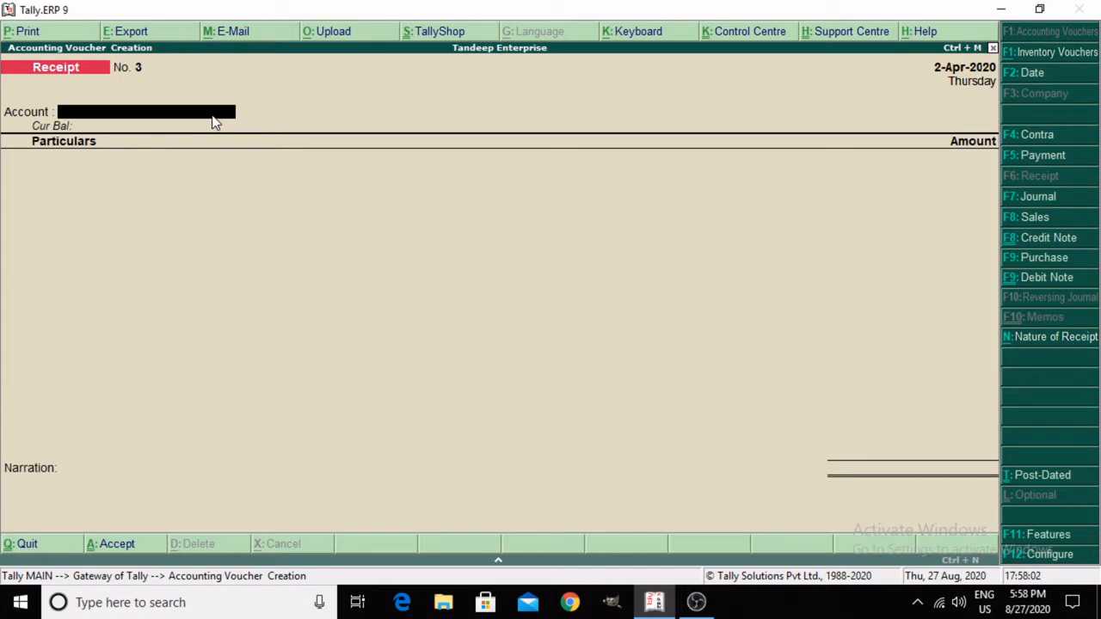
pyautogui.write('Cana')
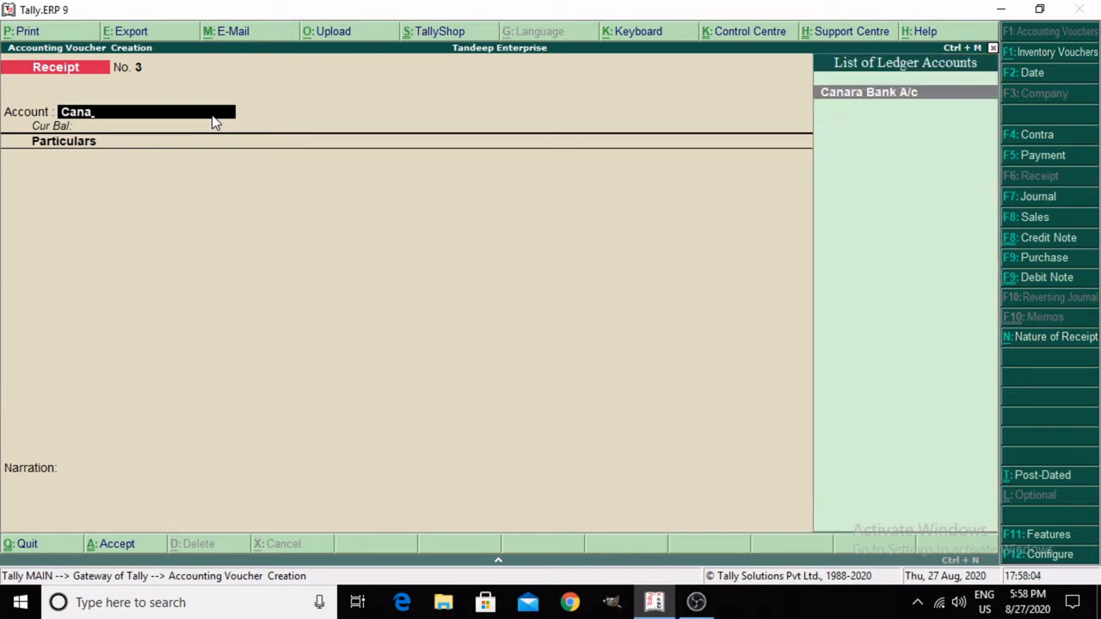
pyautogui.press('Return')
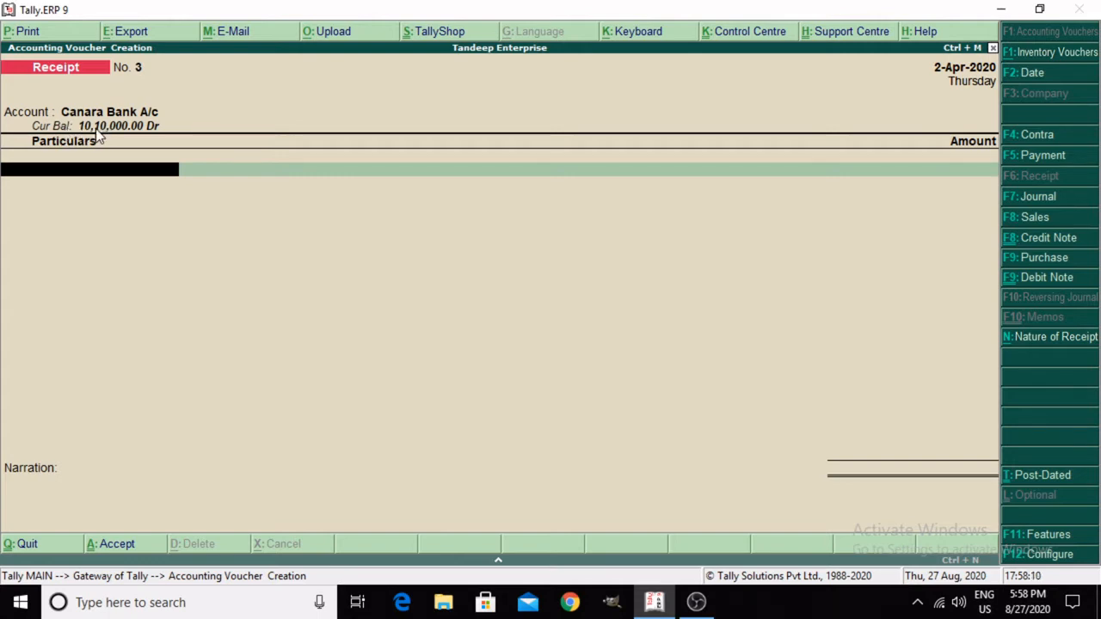
# Step: Try "Ca" as the receipt's particulars, clear it, and switch the voucher type to Contra
pyautogui.write('Ca')
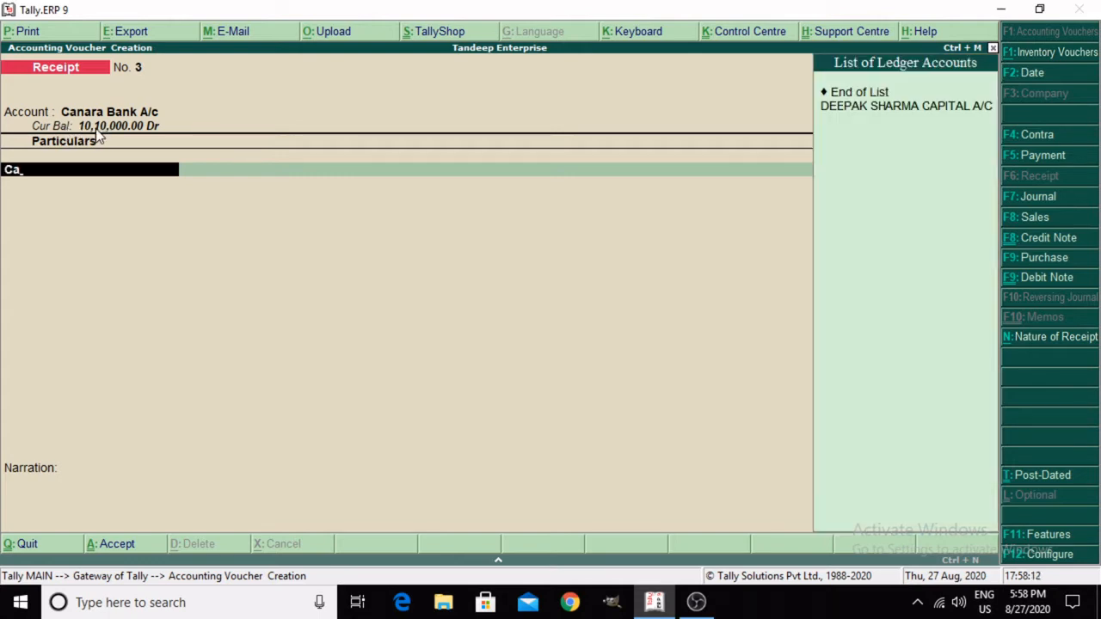
pyautogui.press('BackSpace')
pyautogui.press('BackSpace')
pyautogui.press('F4')
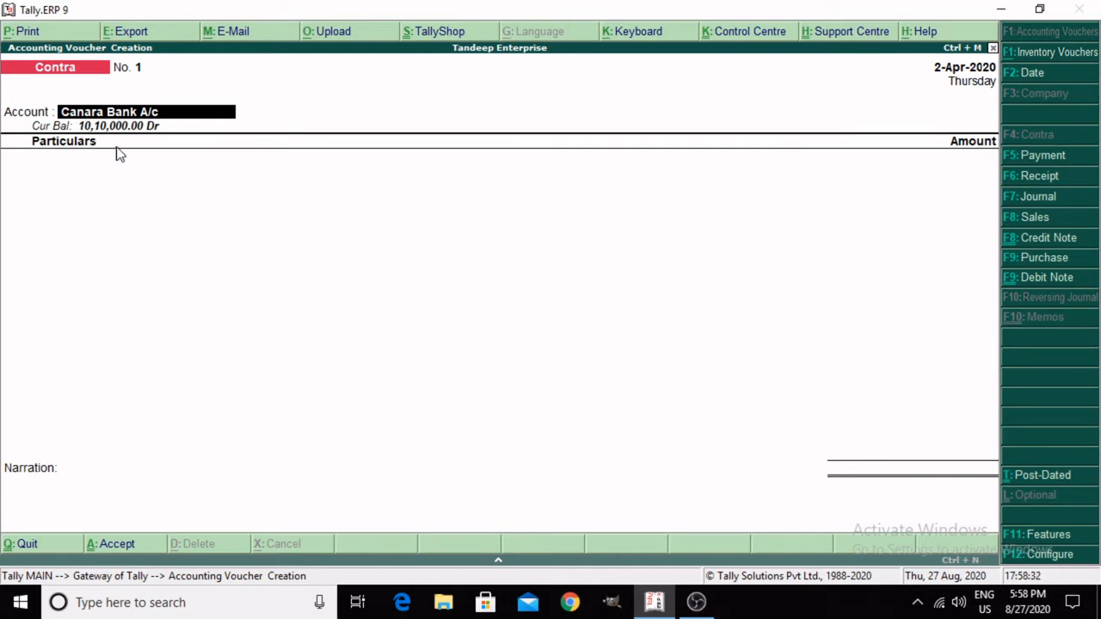
# Step: Keep Canara Bank A/c as the contra voucher's account and enter Cash as particulars with the amount 30,000
pyautogui.press('Return')
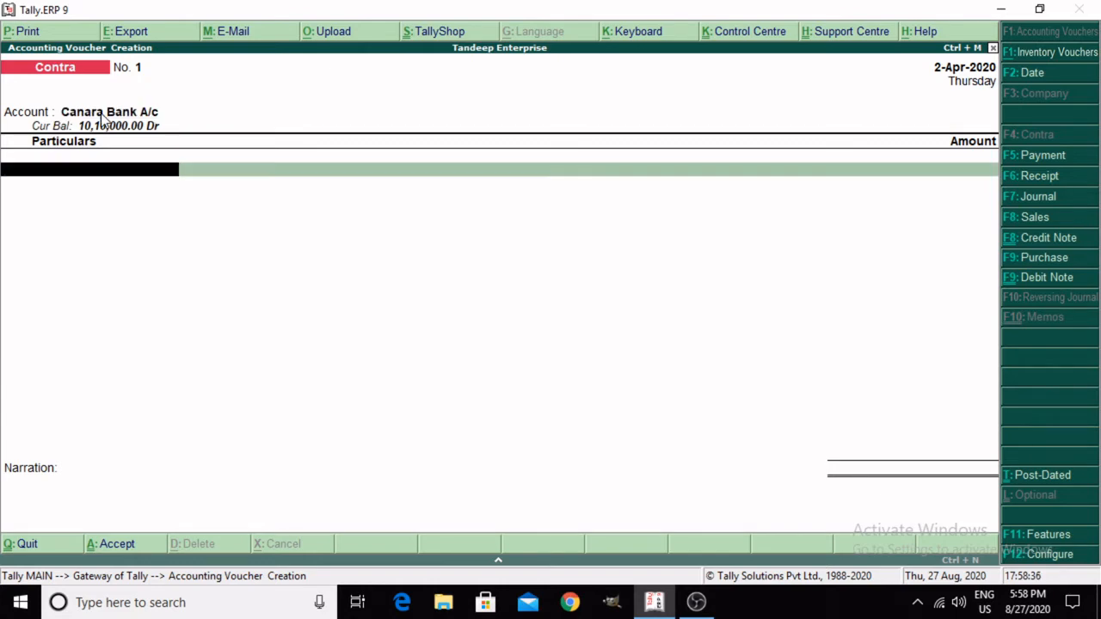
pyautogui.write('Ca')
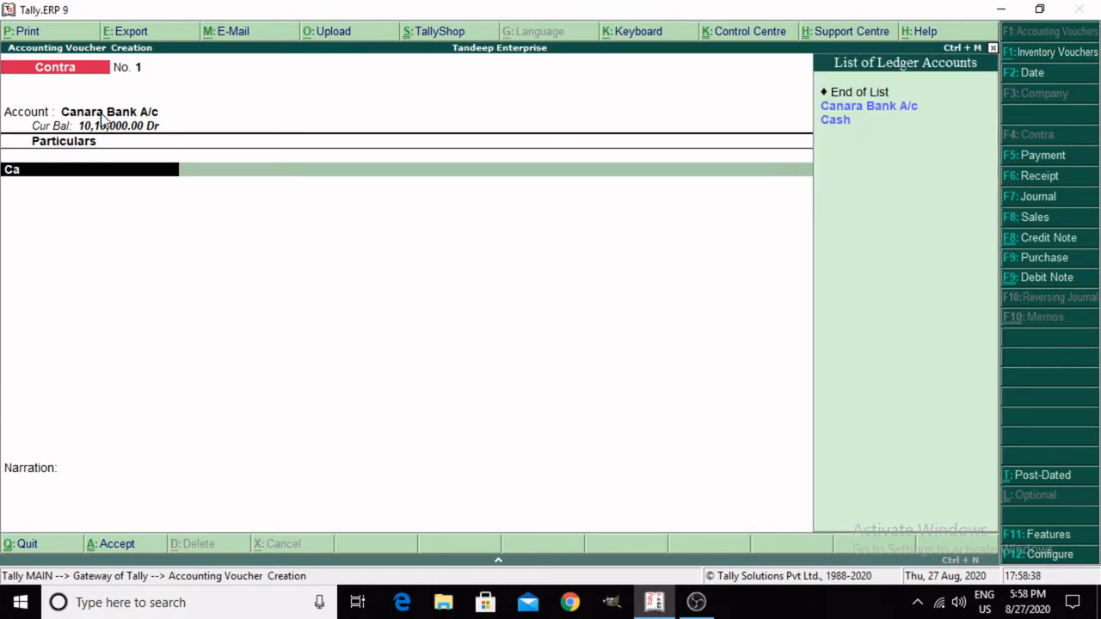
pyautogui.press('Down')
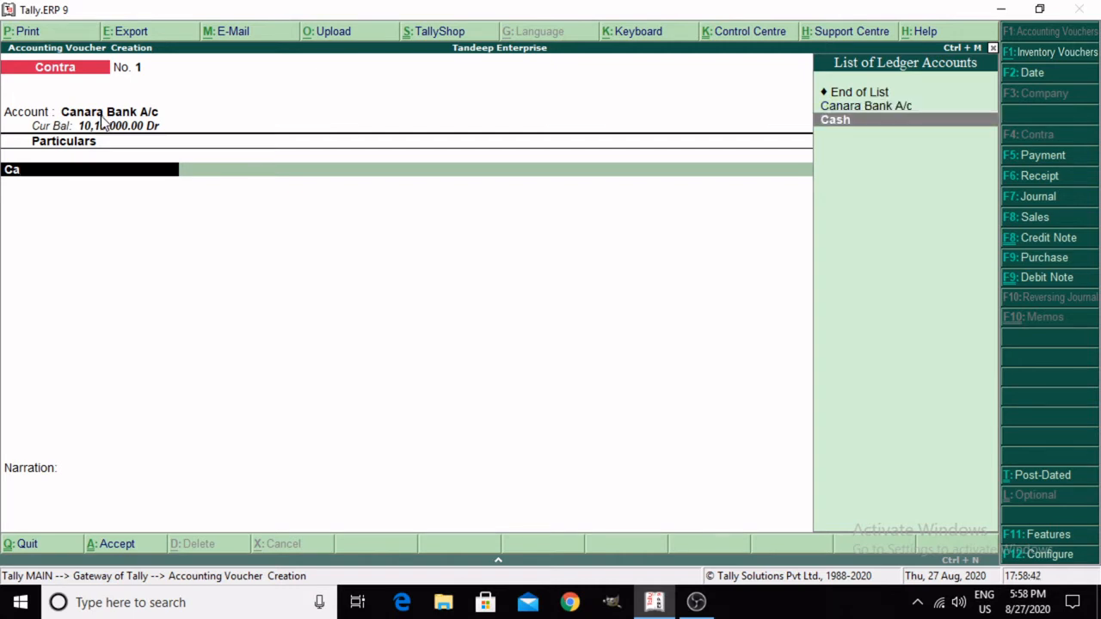
pyautogui.press('Return')
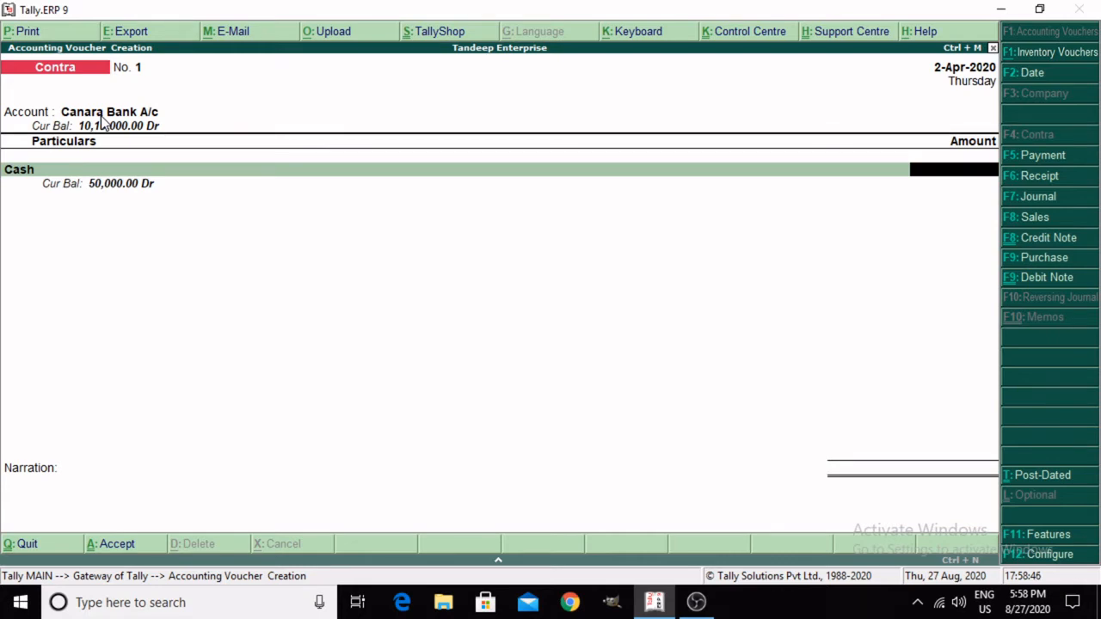
pyautogui.write('30000')
pyautogui.press('Return')
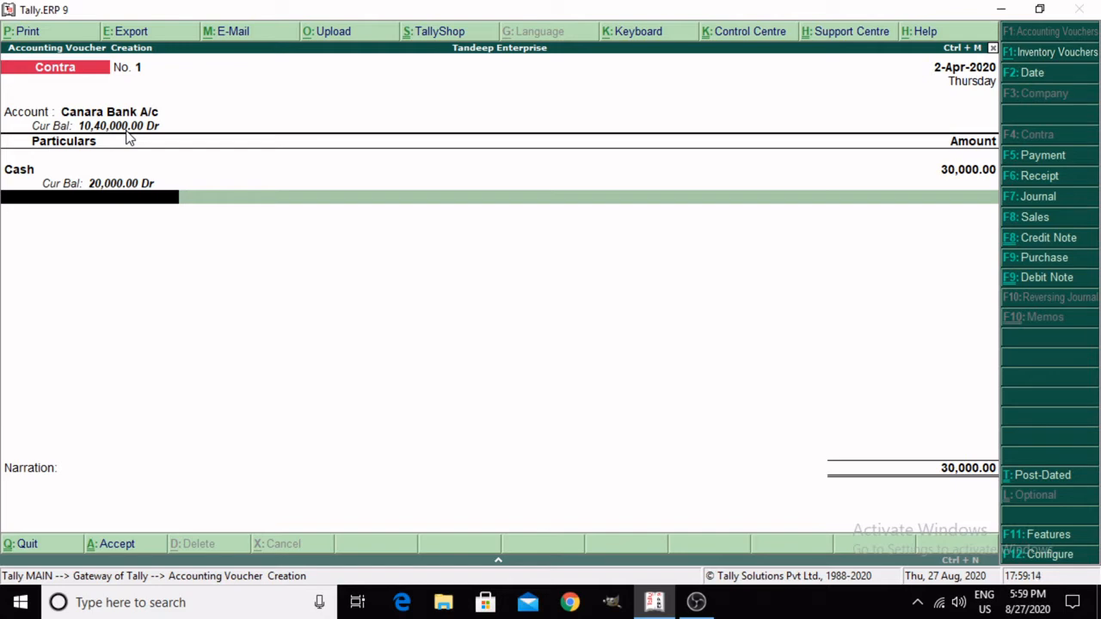
# Step: Allocate the 30,000 bank deposit as a Cash transaction with denominations 2000 x 10, 500 x 10 and 100 x 50
pyautogui.press('Return')
pyautogui.press('Return')
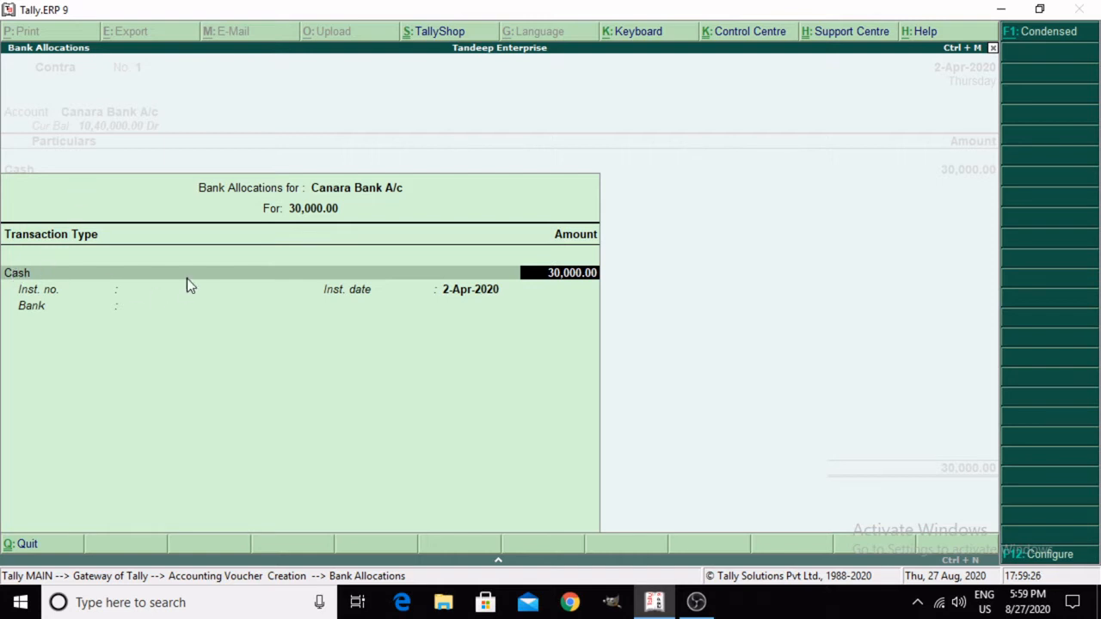
pyautogui.press('Return')
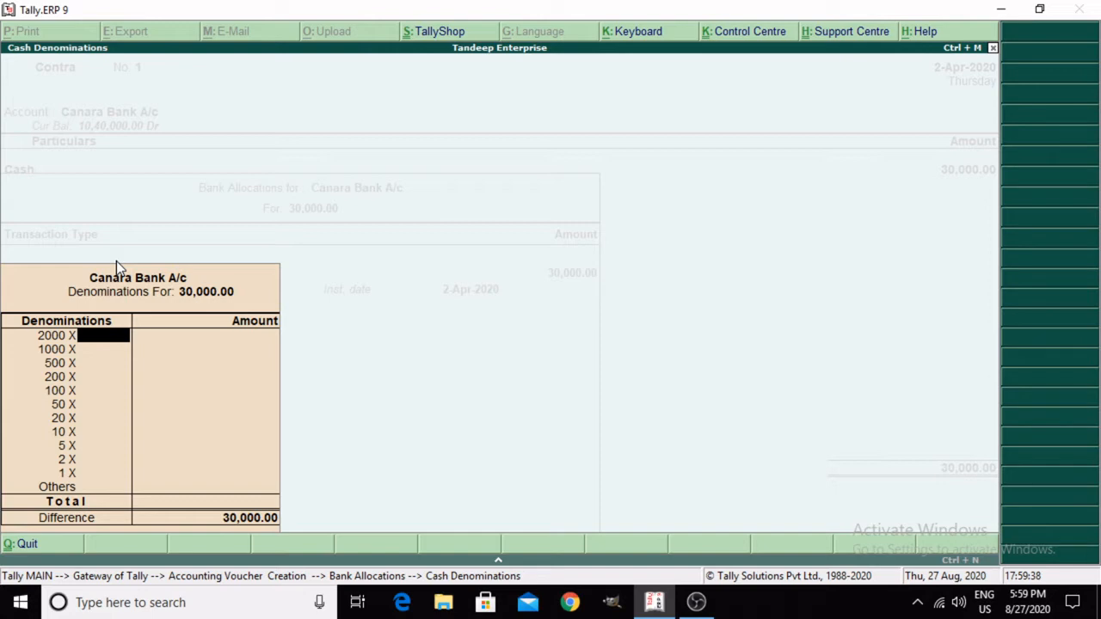
pyautogui.write('10')
pyautogui.press('Return')
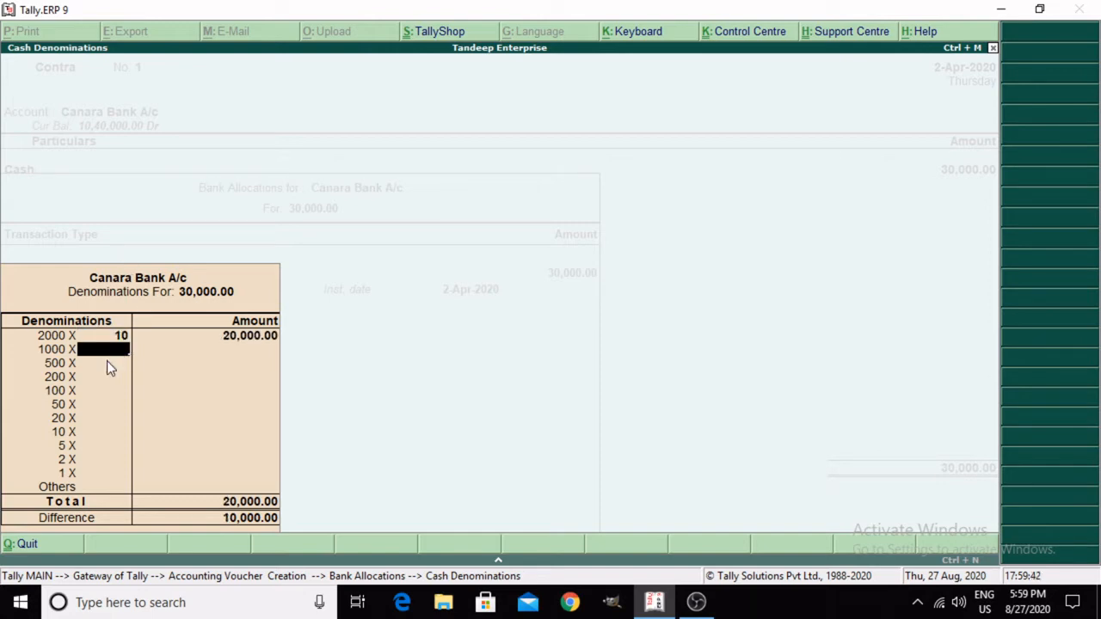
pyautogui.press('Return')
pyautogui.write('10')
pyautogui.press('Return')
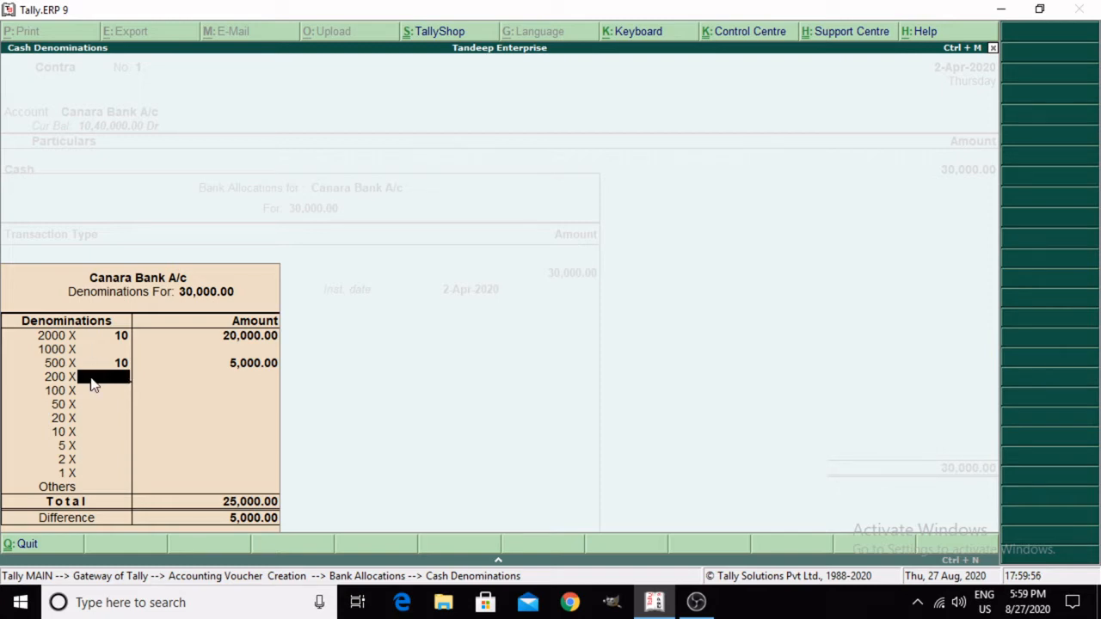
pyautogui.press('Return')
pyautogui.write('50')
pyautogui.press('Return')
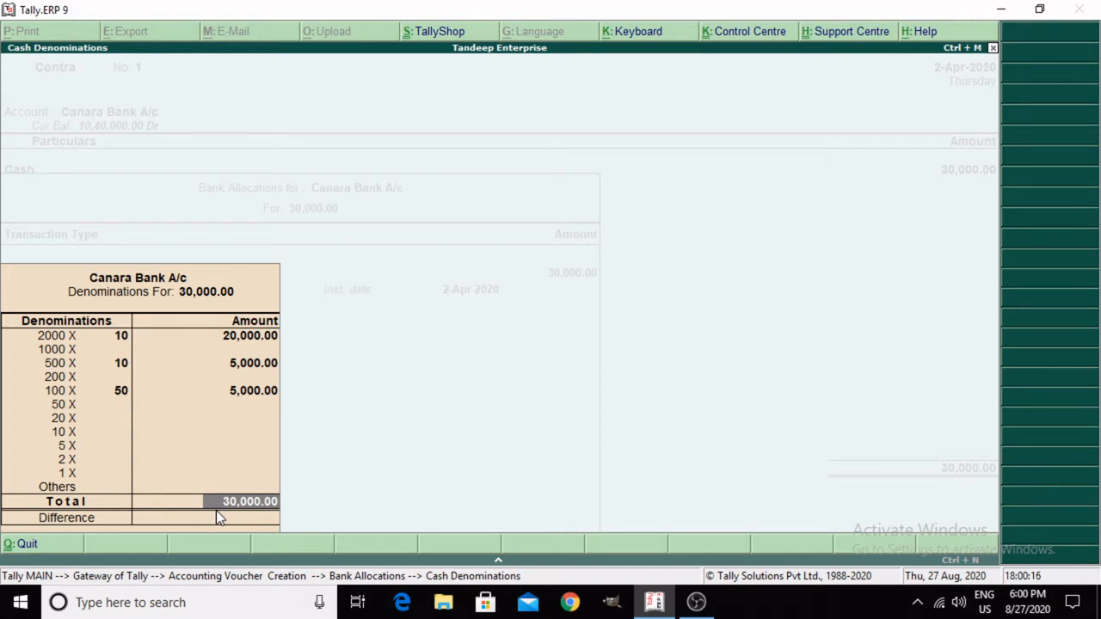
pyautogui.press('Return')
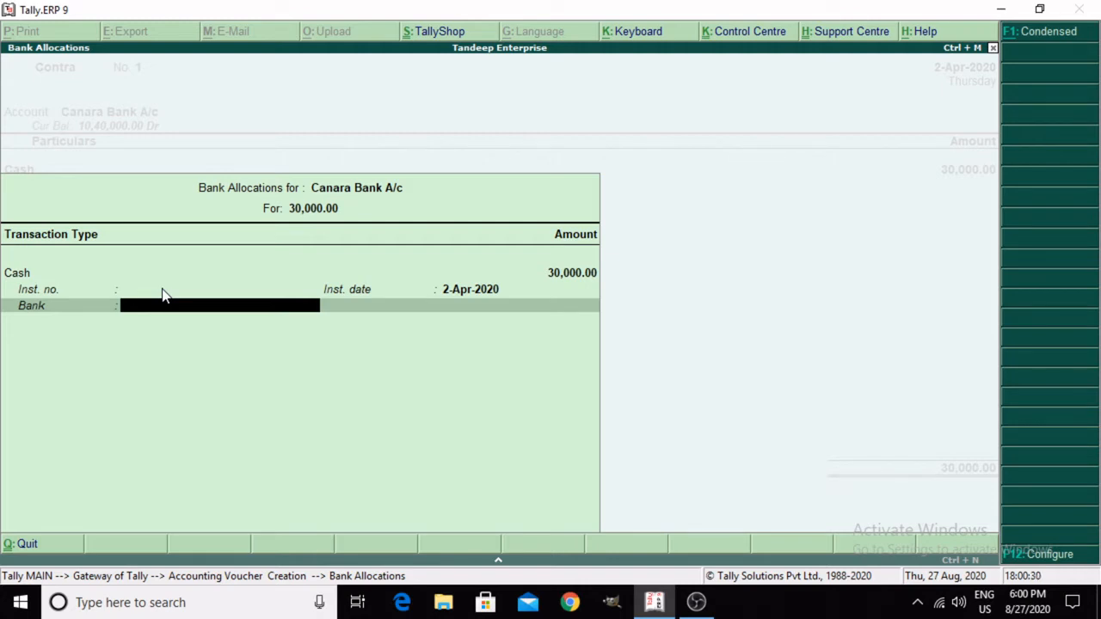
# Step: Leave the allocation's bank name and the narration blank and save the contra voucher
pyautogui.press('Return')
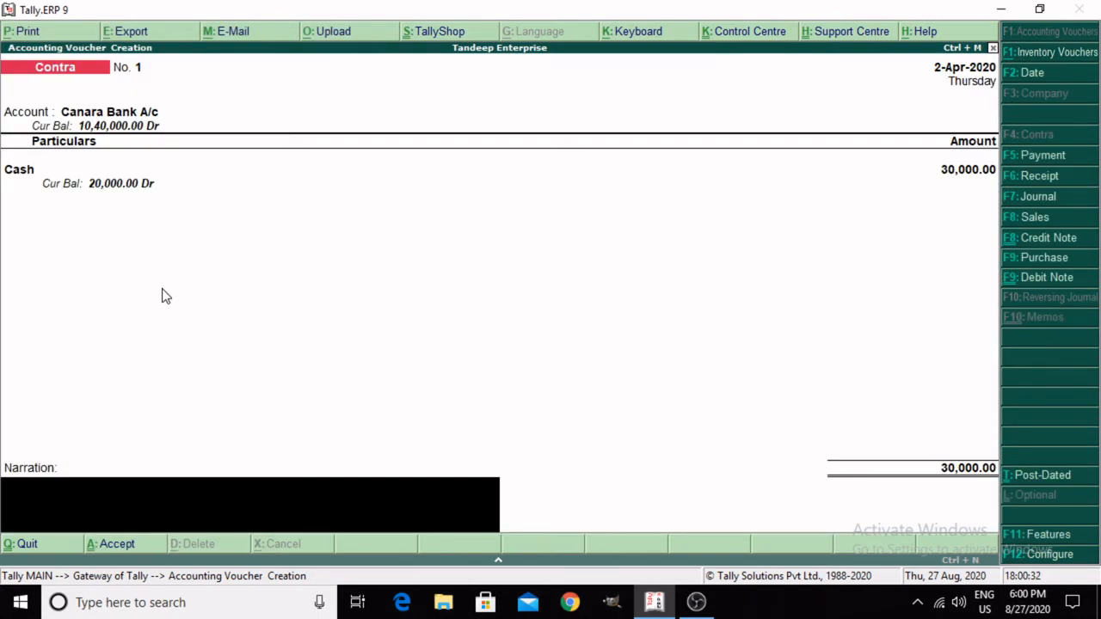
pyautogui.press('Return')
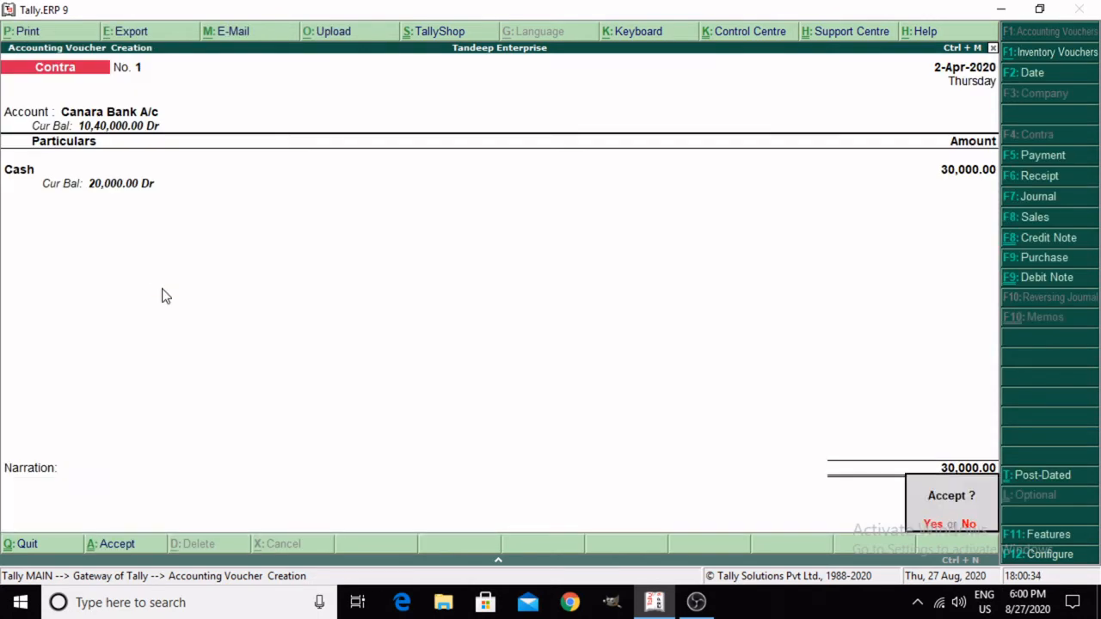
pyautogui.press('Return')
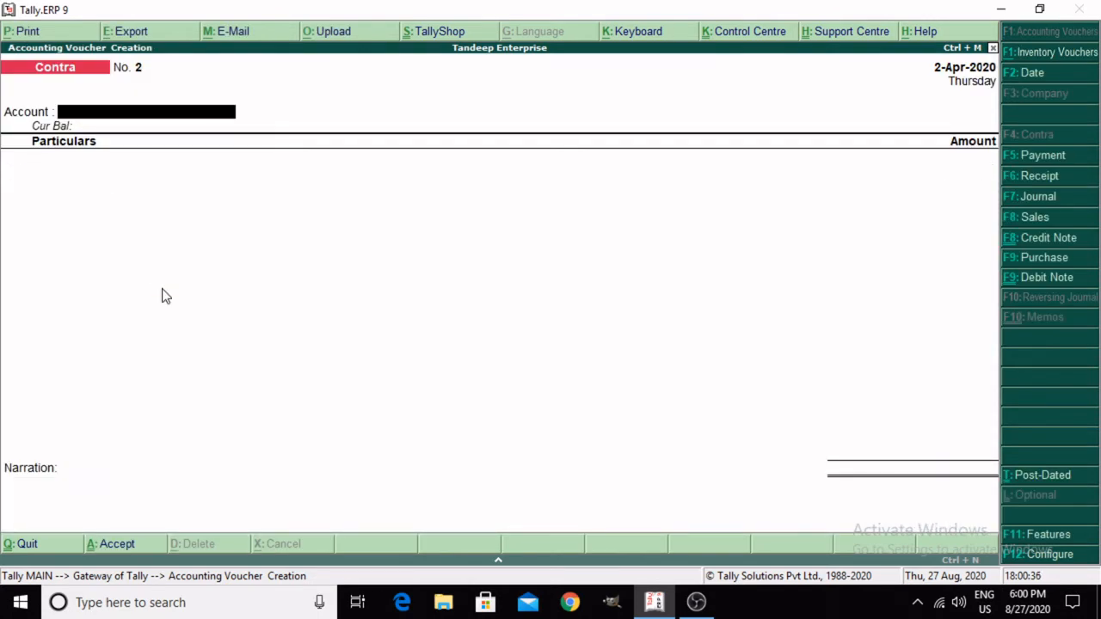
# Step: Leave voucher creation and open the bank reconciliation of Canara Bank A/c
pyautogui.press('Escape')
pyautogui.press('Return')
pyautogui.press('Down')
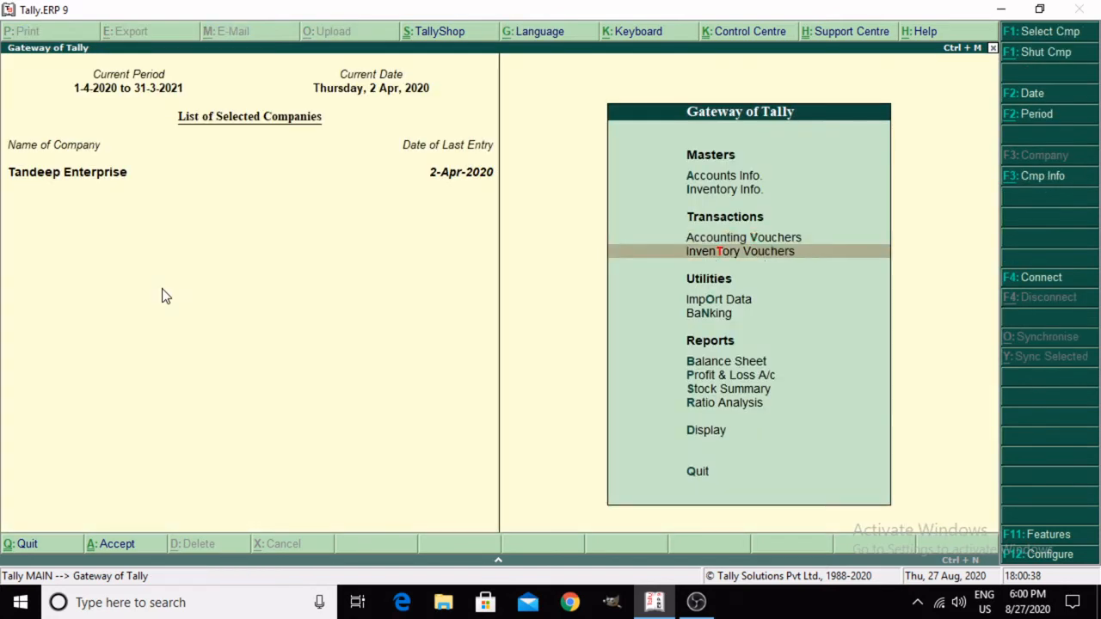
pyautogui.press('Down')
pyautogui.press('Up')
pyautogui.press('Down')
pyautogui.press('Down')
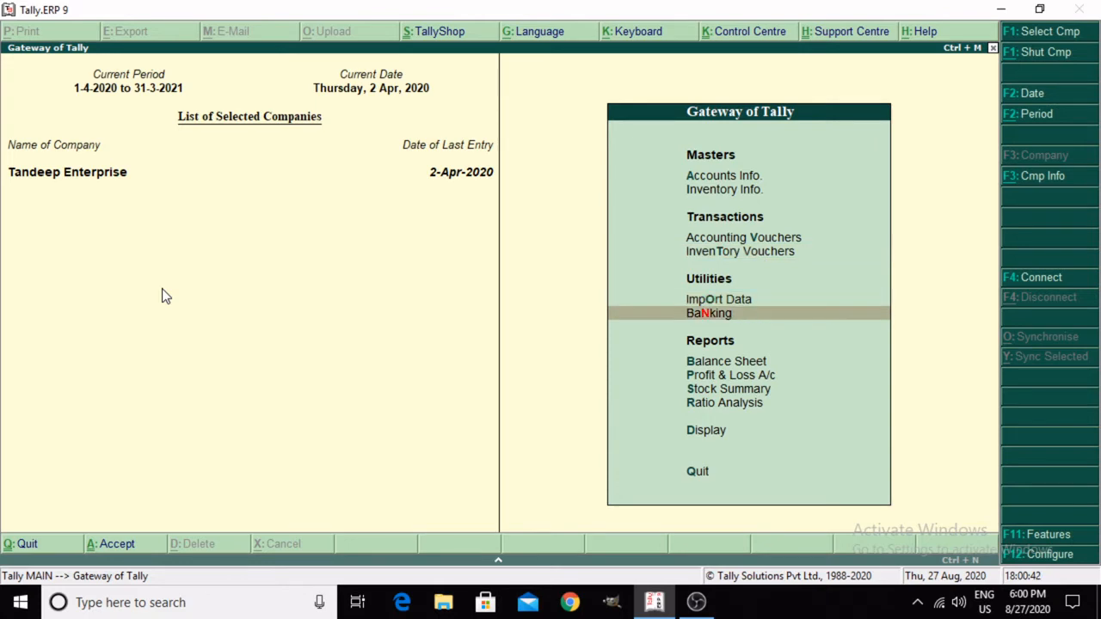
pyautogui.press('Return')
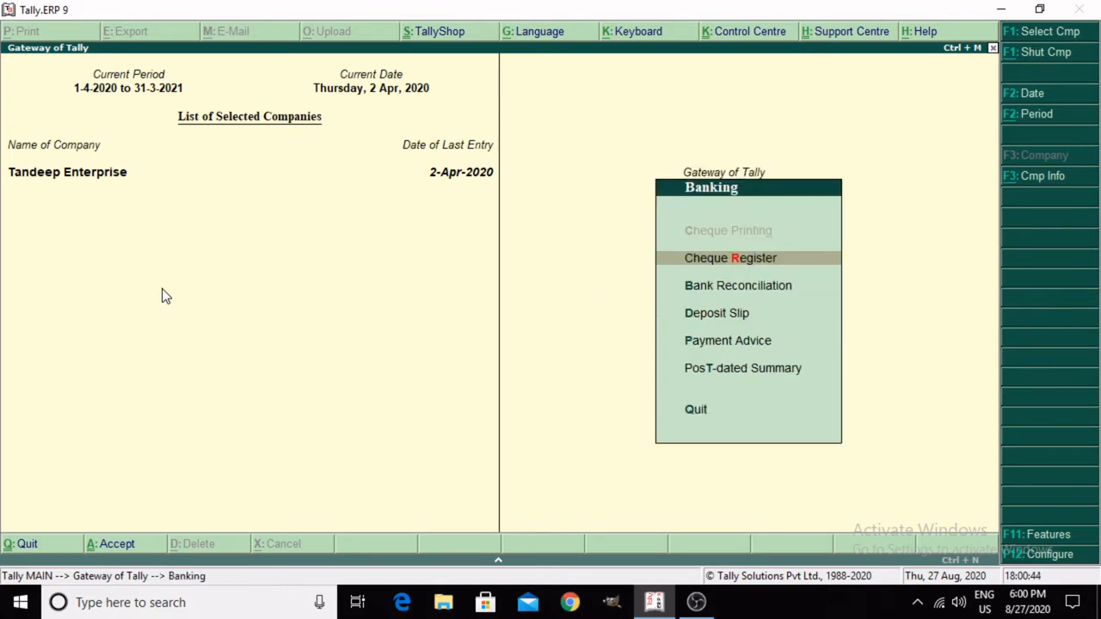
pyautogui.press('Down')
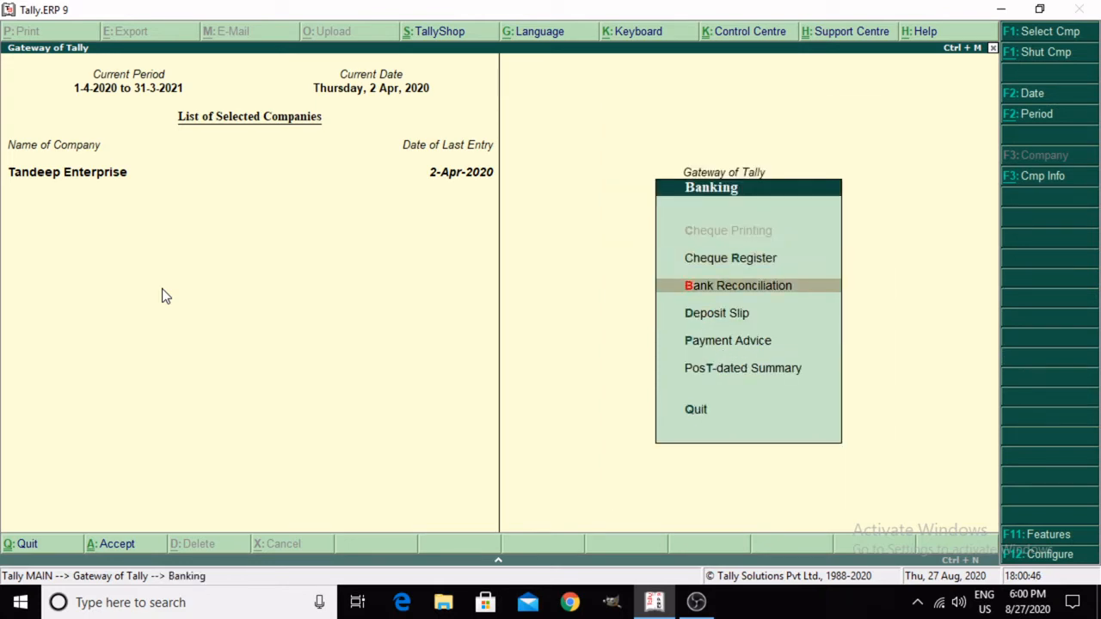
pyautogui.press('Return')
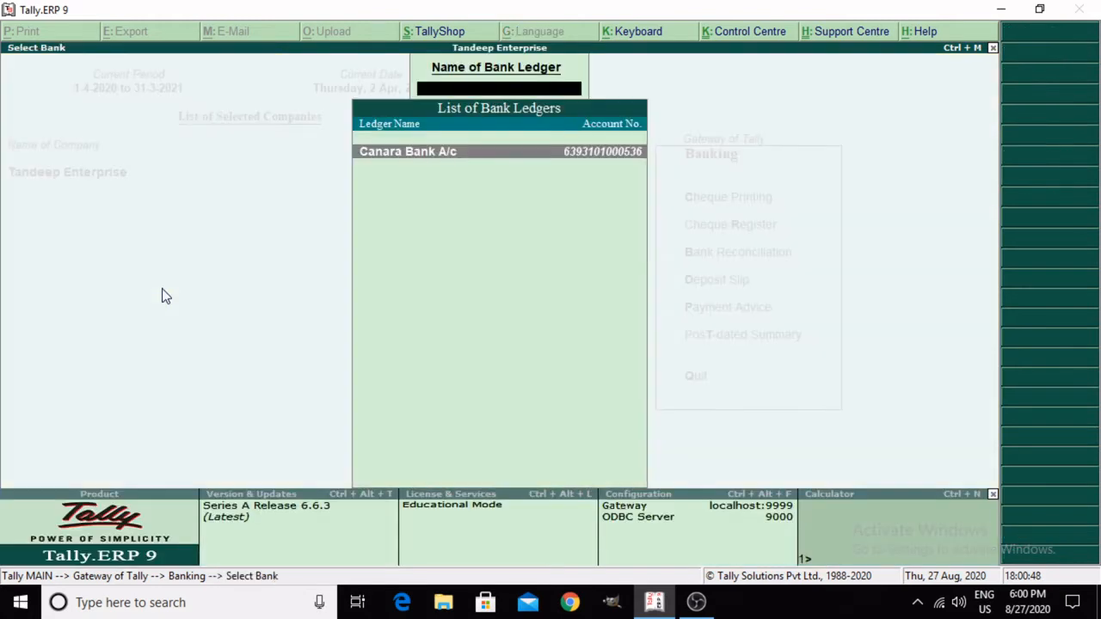
pyautogui.press('Return')
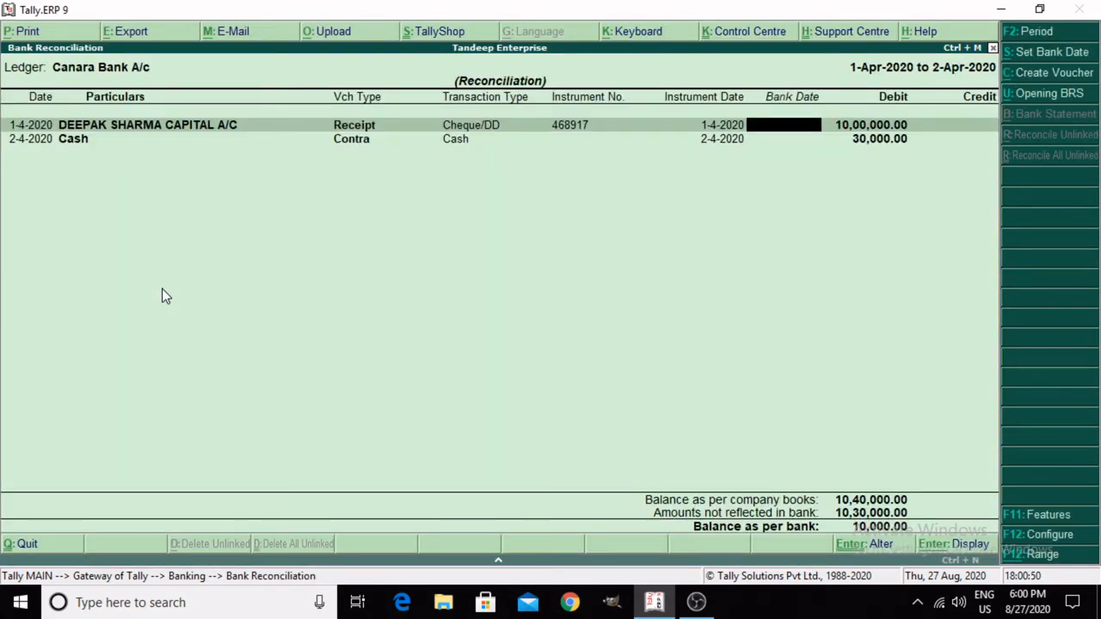
# Step: Examine the receipt and contra entries in the reconciliation and return to the Gateway of Tally, staying in the program
pyautogui.press('Down')
pyautogui.press('Up')
pyautogui.press('Down')
pyautogui.press('Up')
pyautogui.press('Escape')
pyautogui.press('y')
pyautogui.press('Escape')
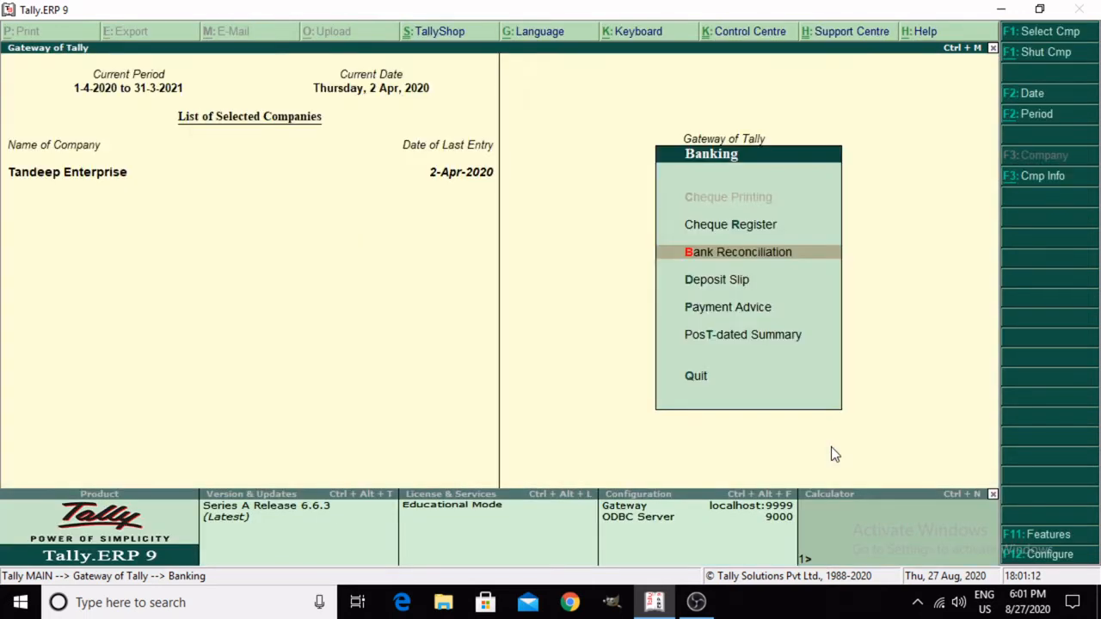
pyautogui.press('Escape')
pyautogui.press('Escape')
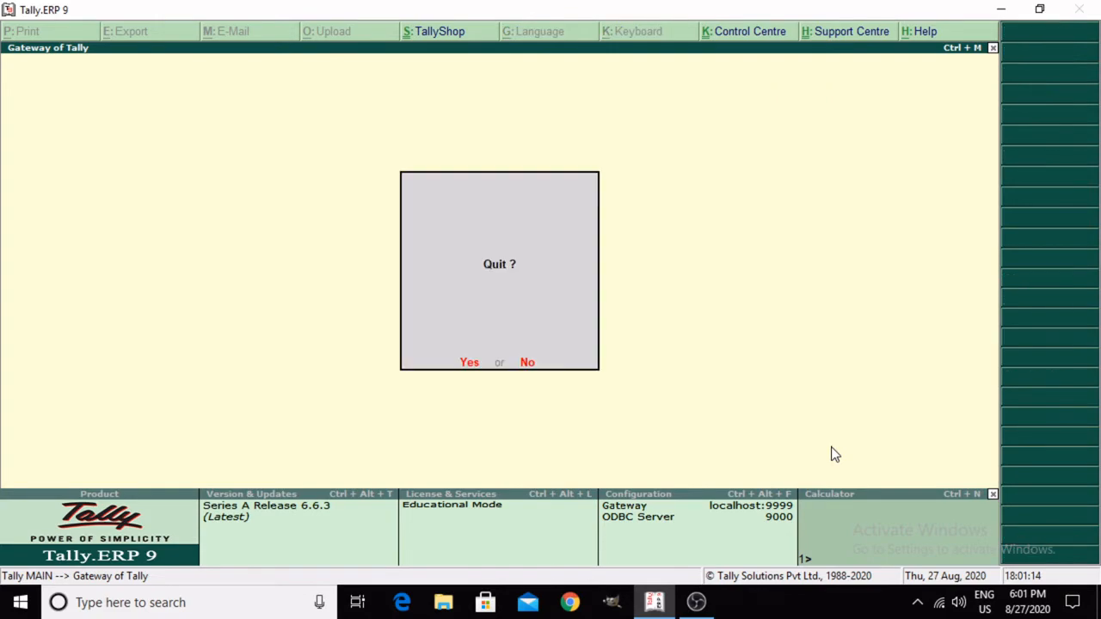
pyautogui.press('n')
# Step: Minimize Tally.ERP 9 and open the desktop file Accounting Voucher.pdf in Microsoft Edge, enlarged for reading
pyautogui.click(999, 9)
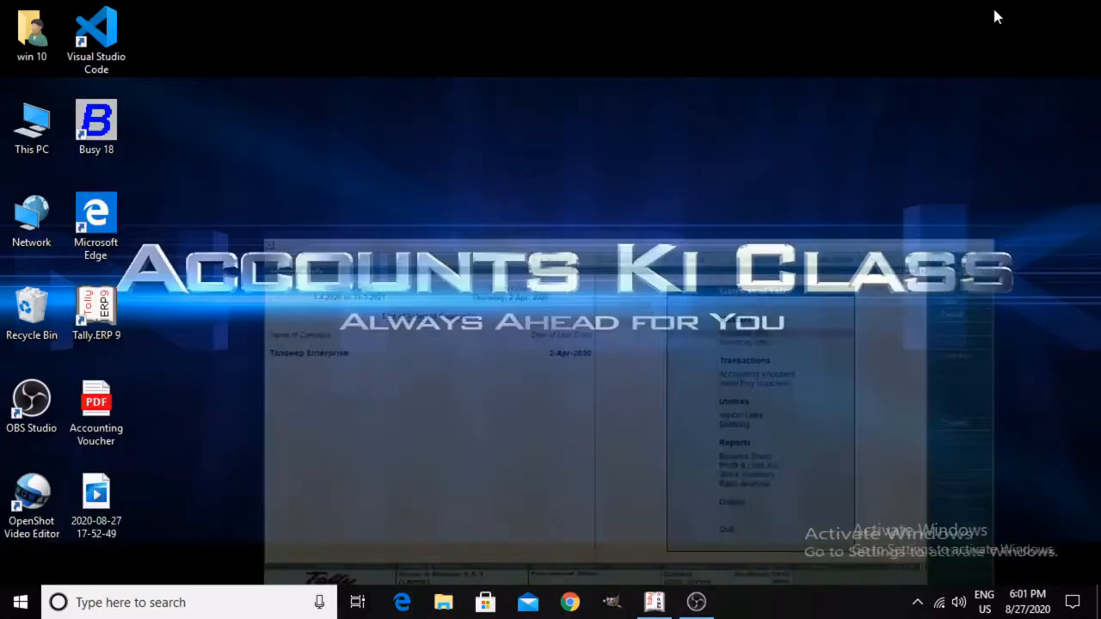
pyautogui.rightClick(596, 172)
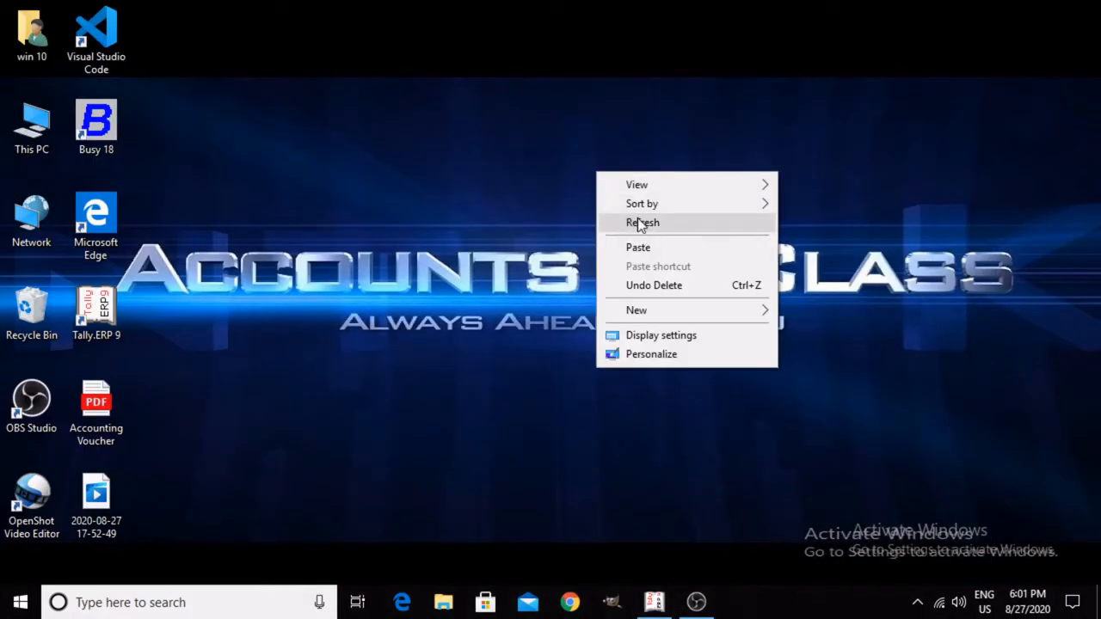
pyautogui.click(638, 223)
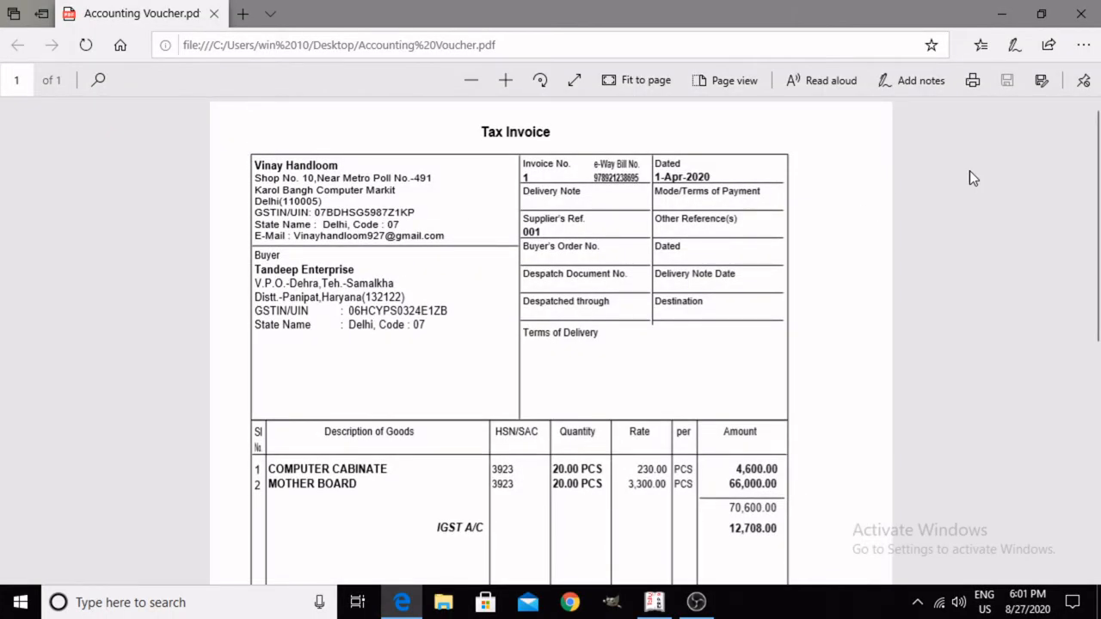
pyautogui.scroll(-1, 356, 146)
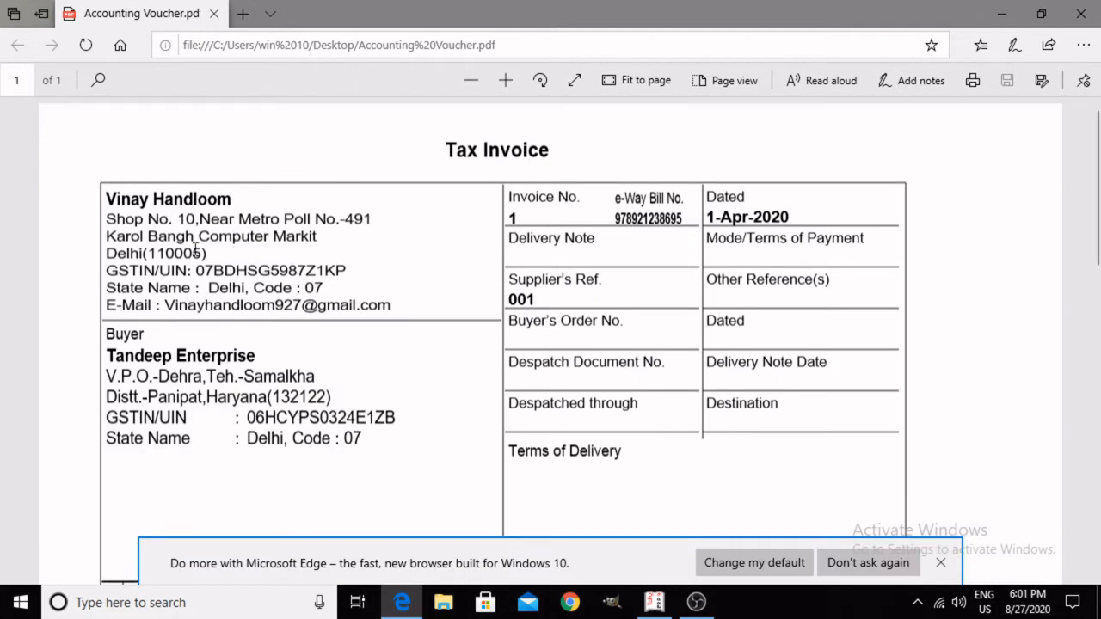
# Step: Highlight the supplier's details, GSTIN and e-Way Bill No. on the tax invoice and dismiss the Microsoft Edge offer
pyautogui.tripleClick(346, 305)
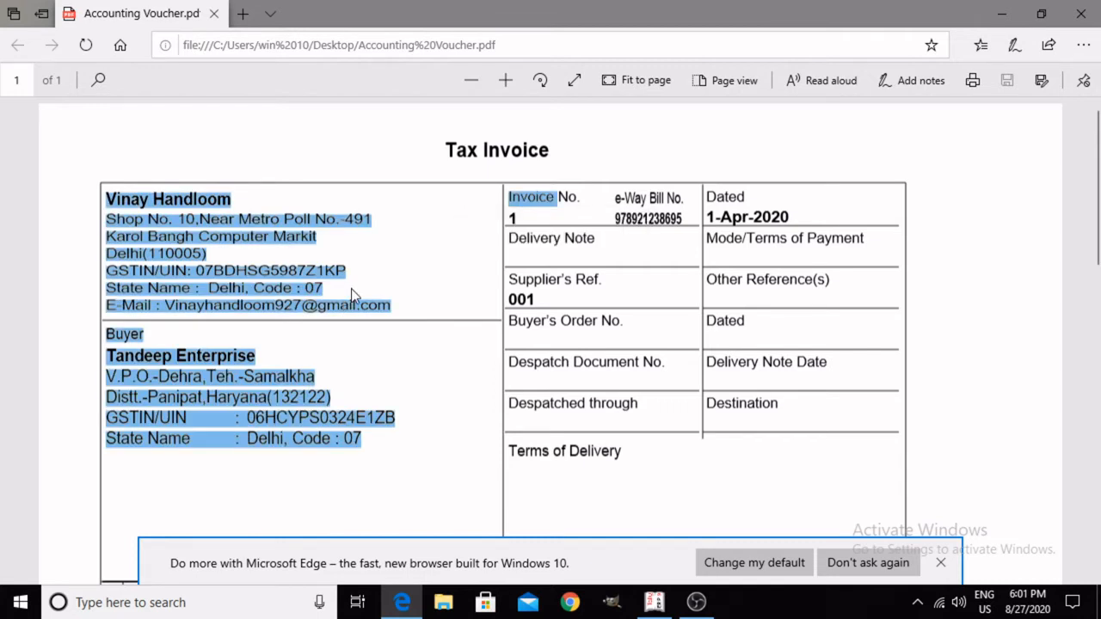
pyautogui.click(179, 218)
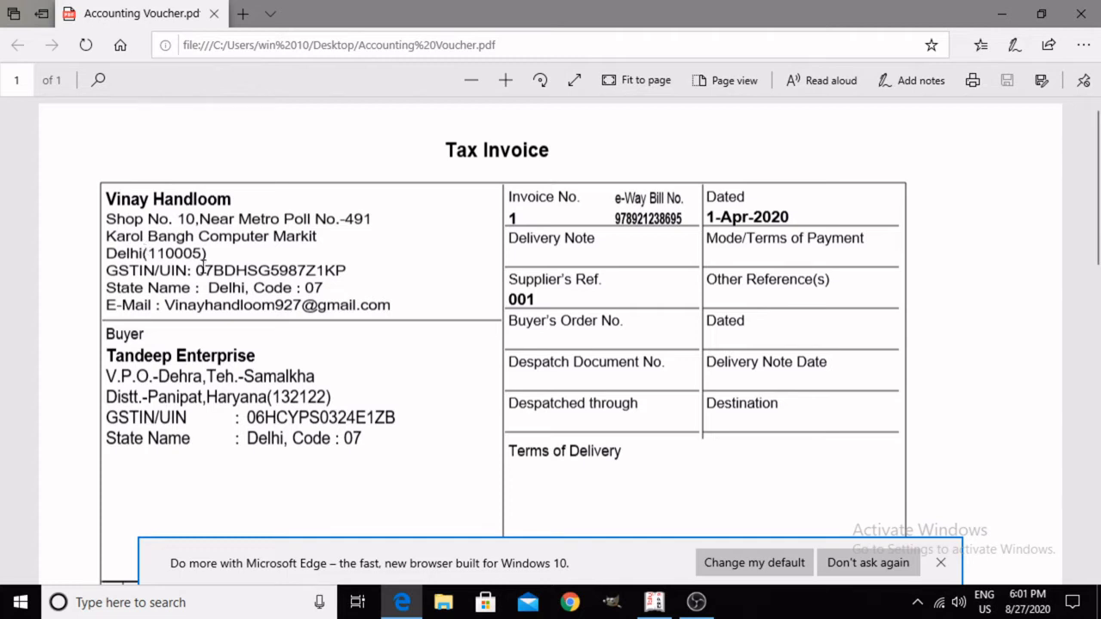
pyautogui.moveTo(196, 269); pyautogui.dragTo(355, 260)
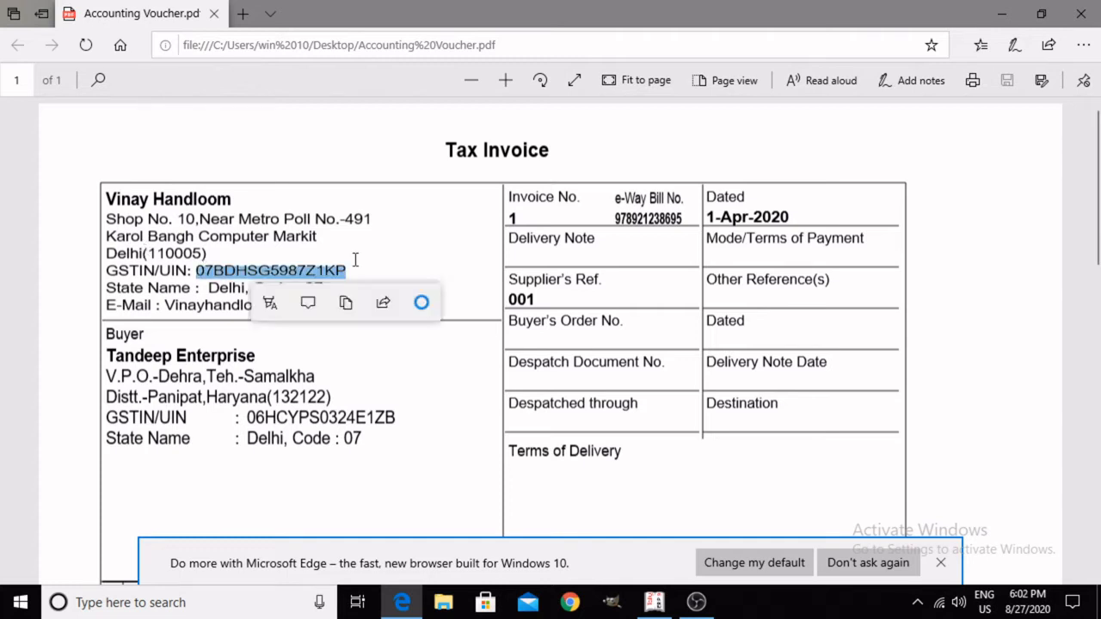
pyautogui.click(293, 382)
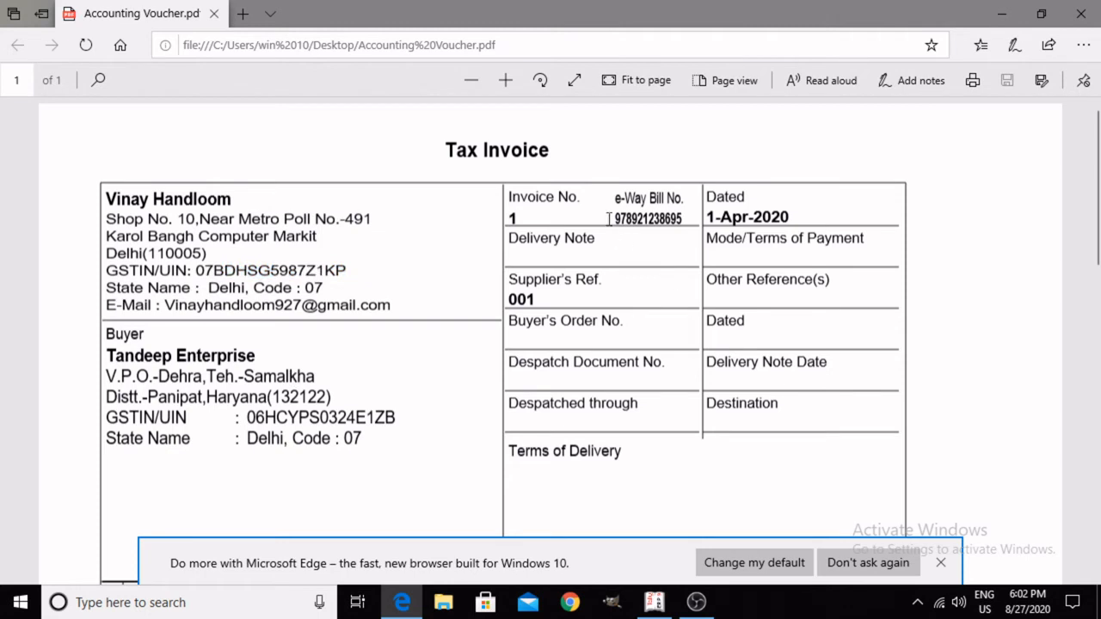
pyautogui.moveTo(615, 218); pyautogui.dragTo(689, 218)
pyautogui.click(689, 219)
pyautogui.click(940, 563)
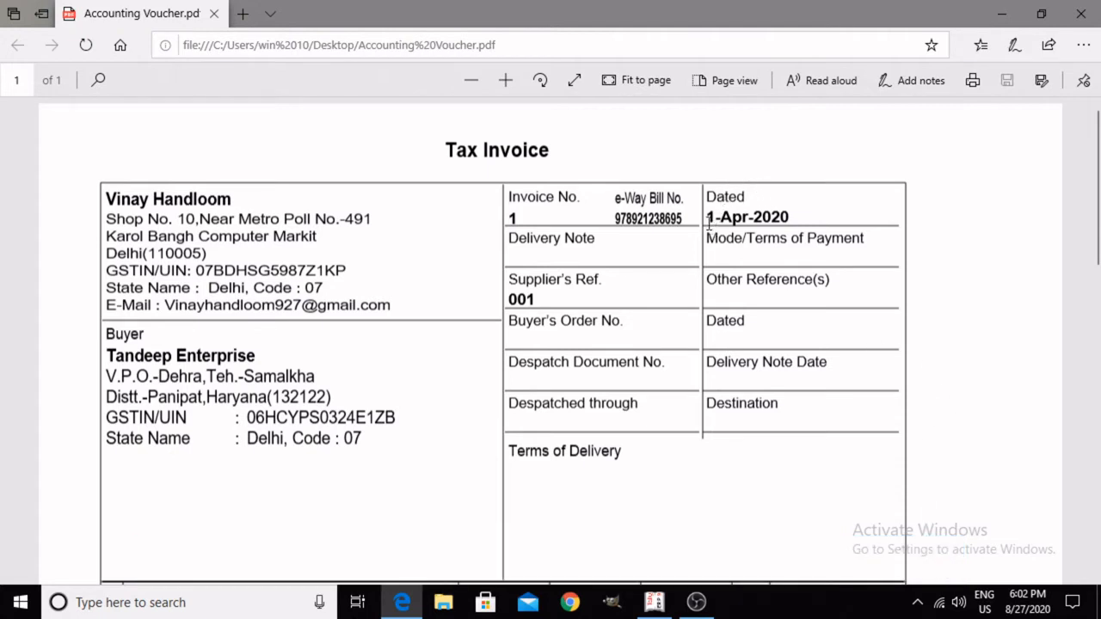
# Step: Highlight the invoice date, the Supplier's Ref. and the supplier's e-mail on the tax invoice in turn
pyautogui.moveTo(707, 216); pyautogui.dragTo(823, 219)
pyautogui.click(818, 307)
pyautogui.moveTo(511, 296); pyautogui.dragTo(540, 295)
pyautogui.click(551, 301)
pyautogui.moveTo(159, 308); pyautogui.dragTo(394, 308)
pyautogui.click(396, 307)
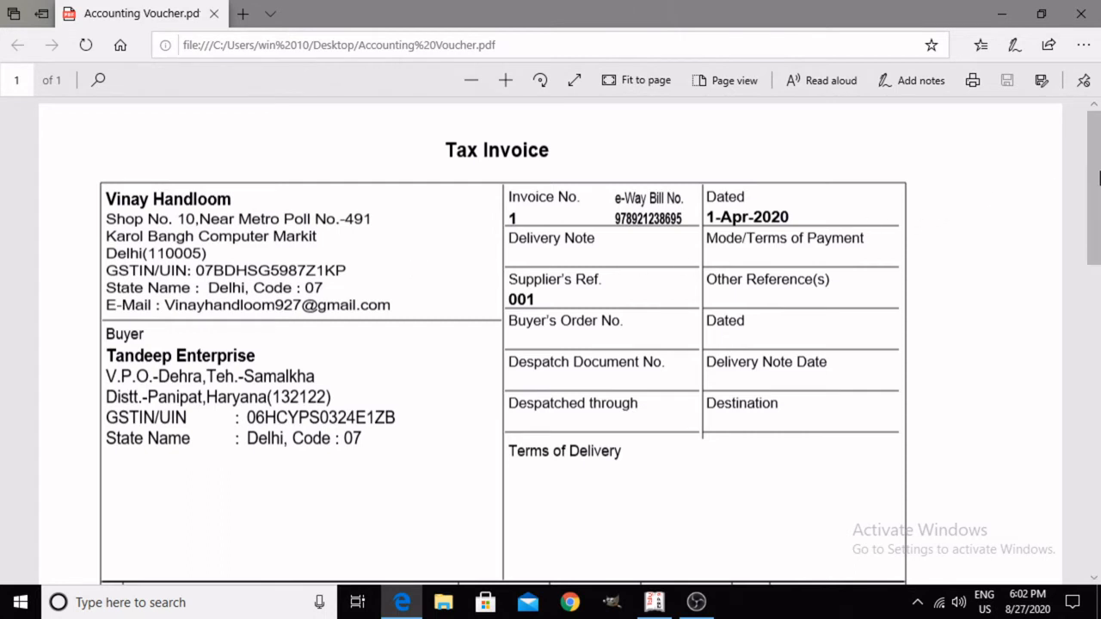
# Step: Highlight the buyer's GSTIN/UIN on the tax invoice, clearing the selection after reading it
pyautogui.scroll(-2, 1099, 247)
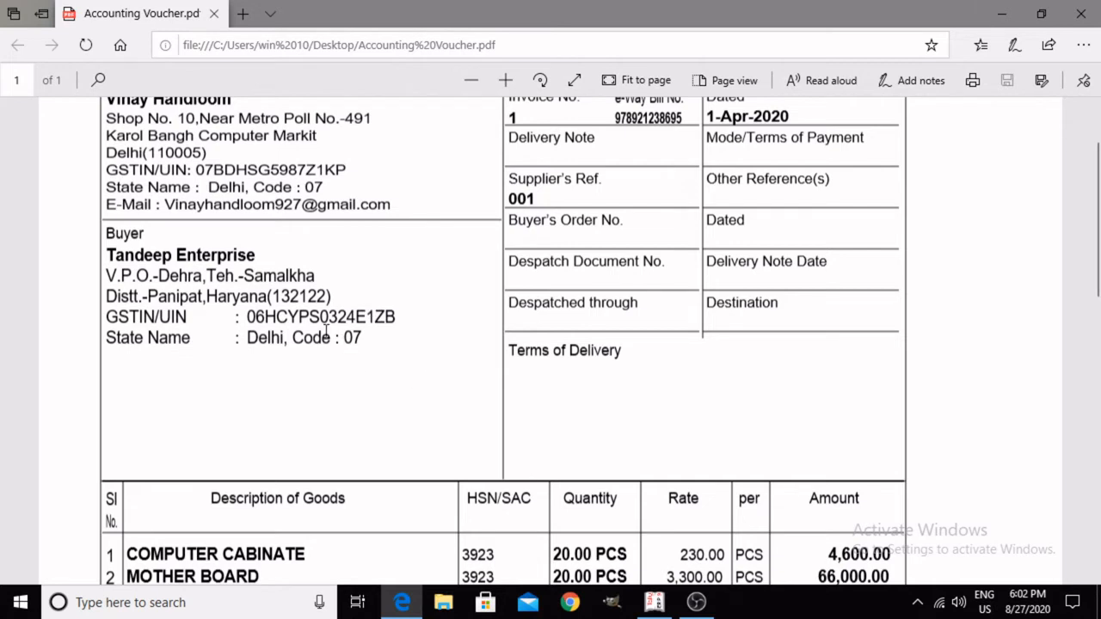
pyautogui.doubleClick(247, 317)
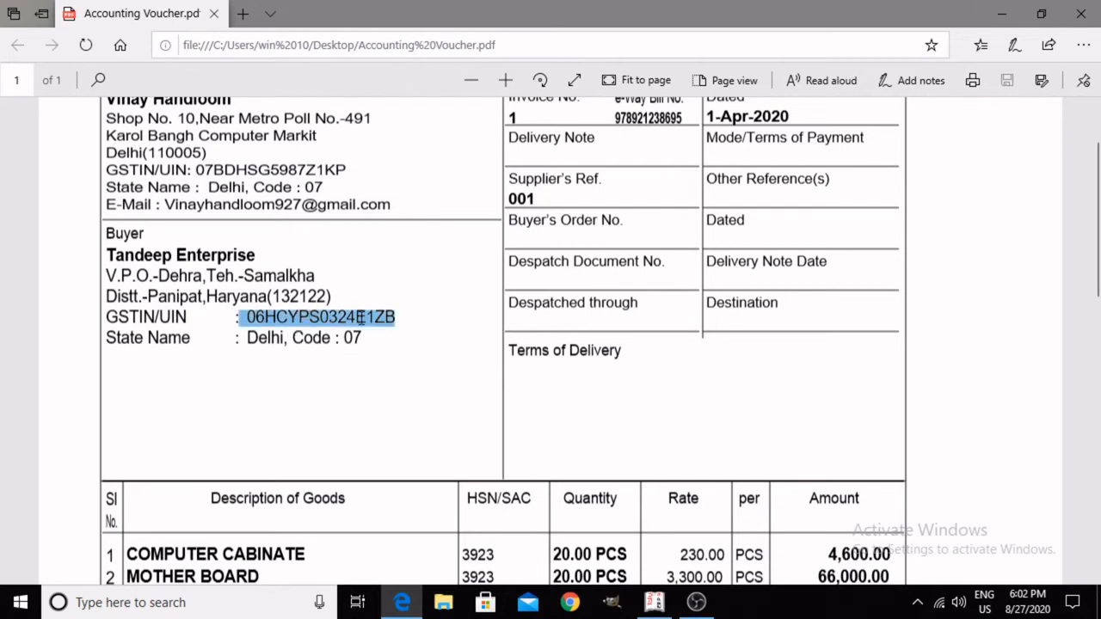
pyautogui.click(439, 310)
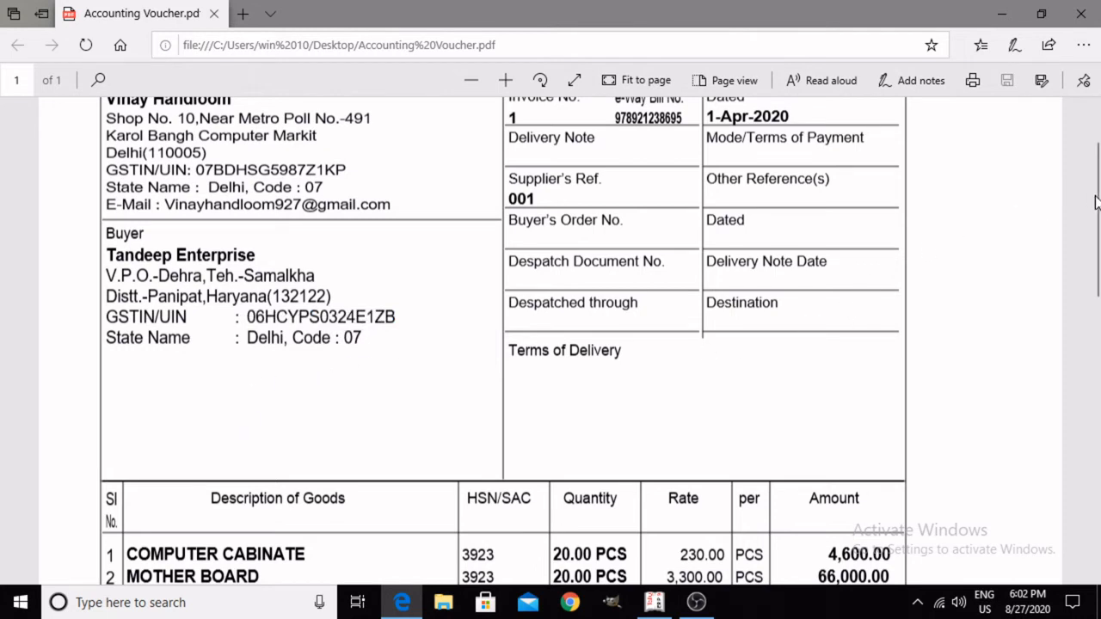
# Step: Look over the goods table, the integrated tax summary and the grand total on the tax invoice
pyautogui.moveTo(1096, 203); pyautogui.dragTo(1063, 304)
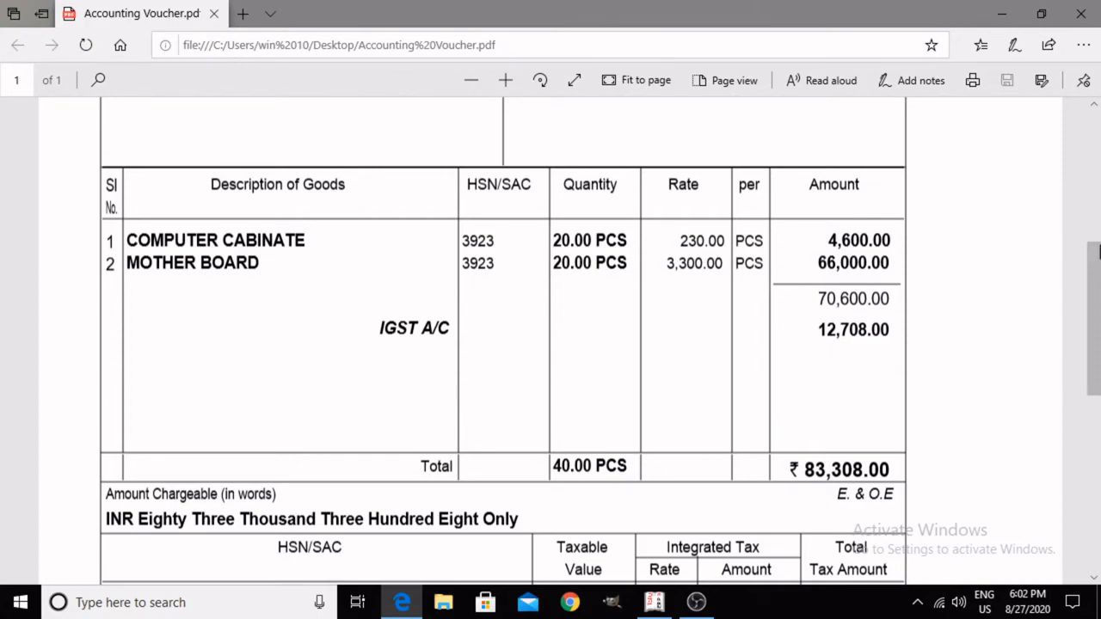
pyautogui.moveTo(1094, 319); pyautogui.dragTo(1090, 102)
pyautogui.moveTo(617, 197); pyautogui.dragTo(668, 280)
pyautogui.click(668, 280)
pyautogui.moveTo(1100, 213); pyautogui.dragTo(1092, 425)
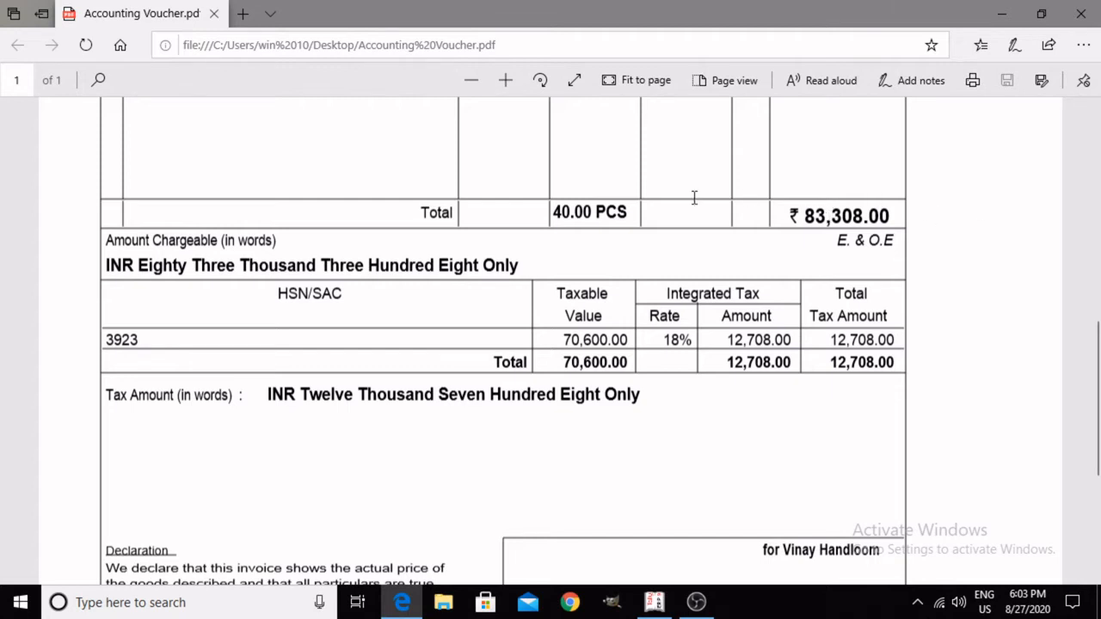
pyautogui.moveTo(1098, 424); pyautogui.dragTo(1098, 395)
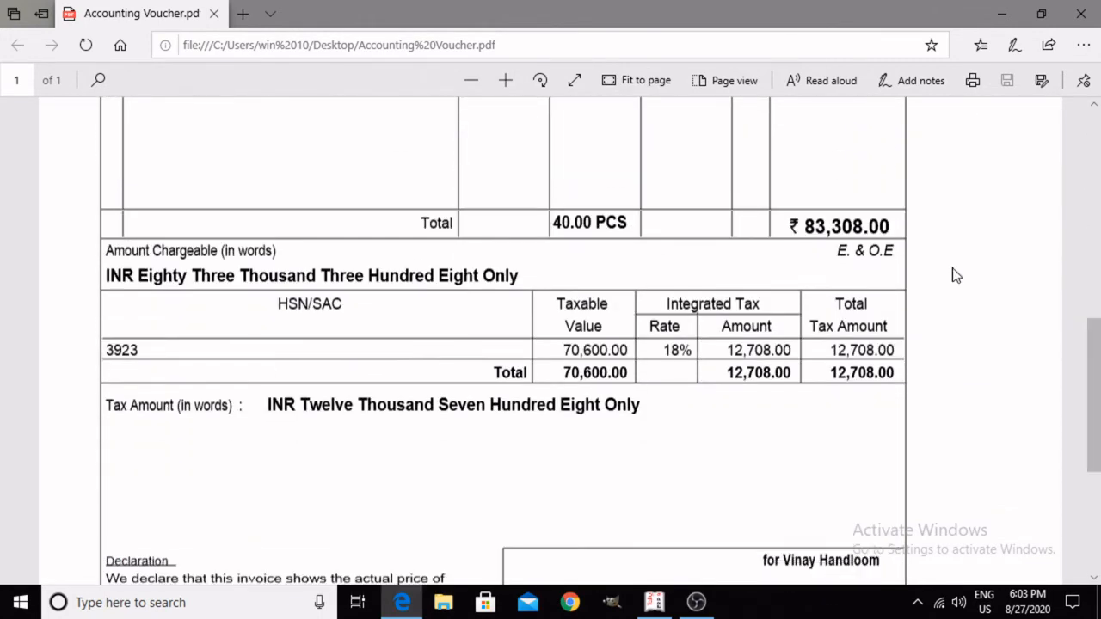
pyautogui.moveTo(808, 216); pyautogui.dragTo(917, 210)
pyautogui.click(949, 353)
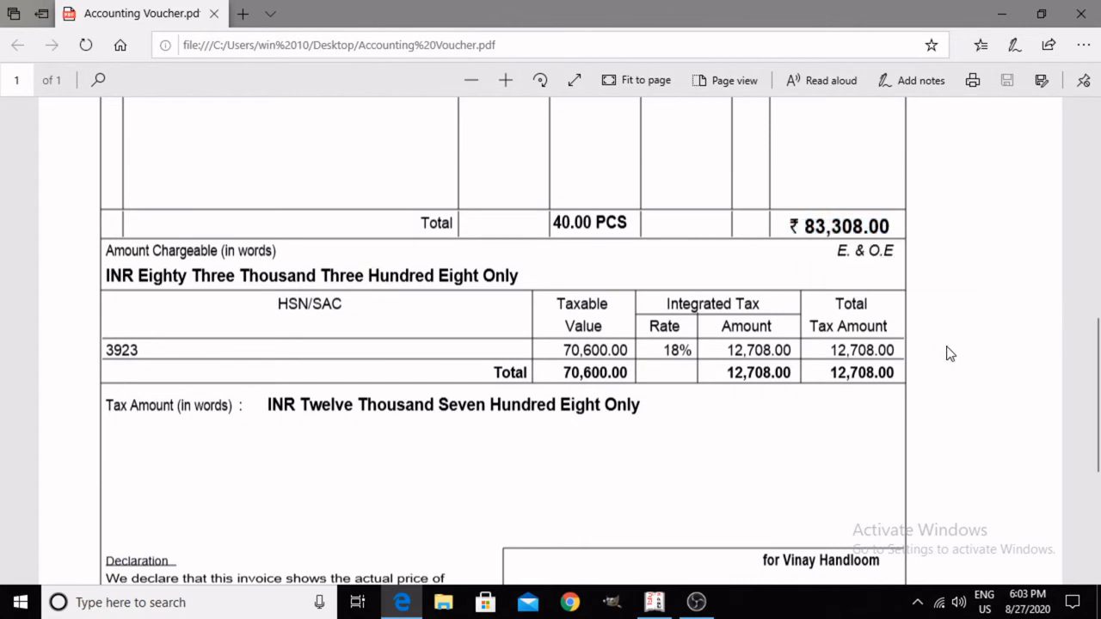
# Step: Highlight the COMPUTER CABINATE item, its HSN/SAC code and its quantity on the tax invoice in turn
pyautogui.scroll(1, 1098, 323)
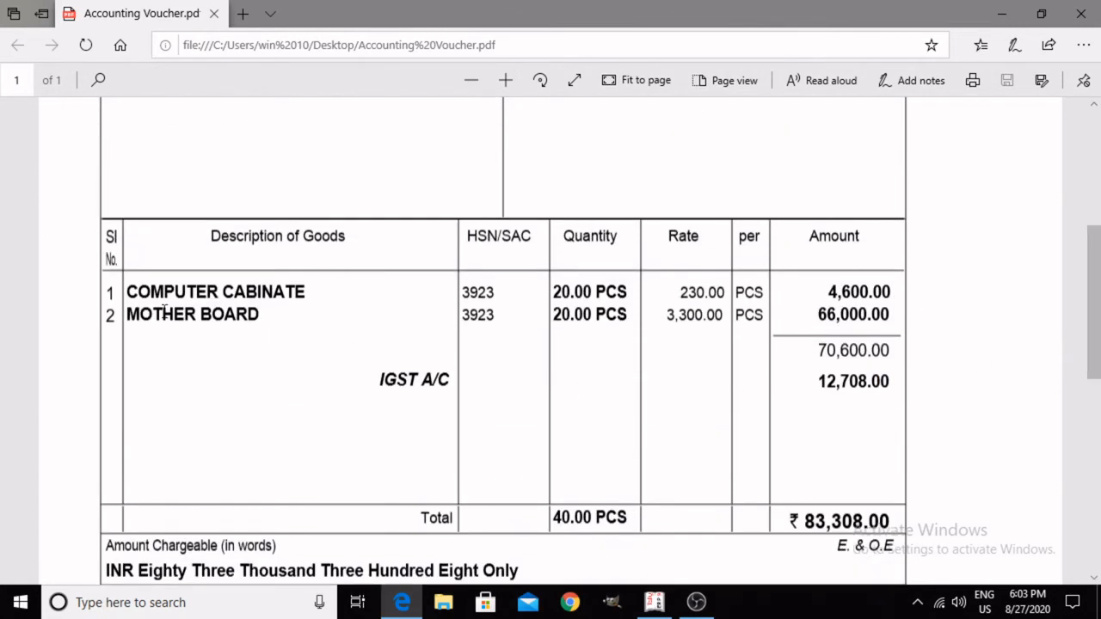
pyautogui.moveTo(125, 292); pyautogui.dragTo(250, 293)
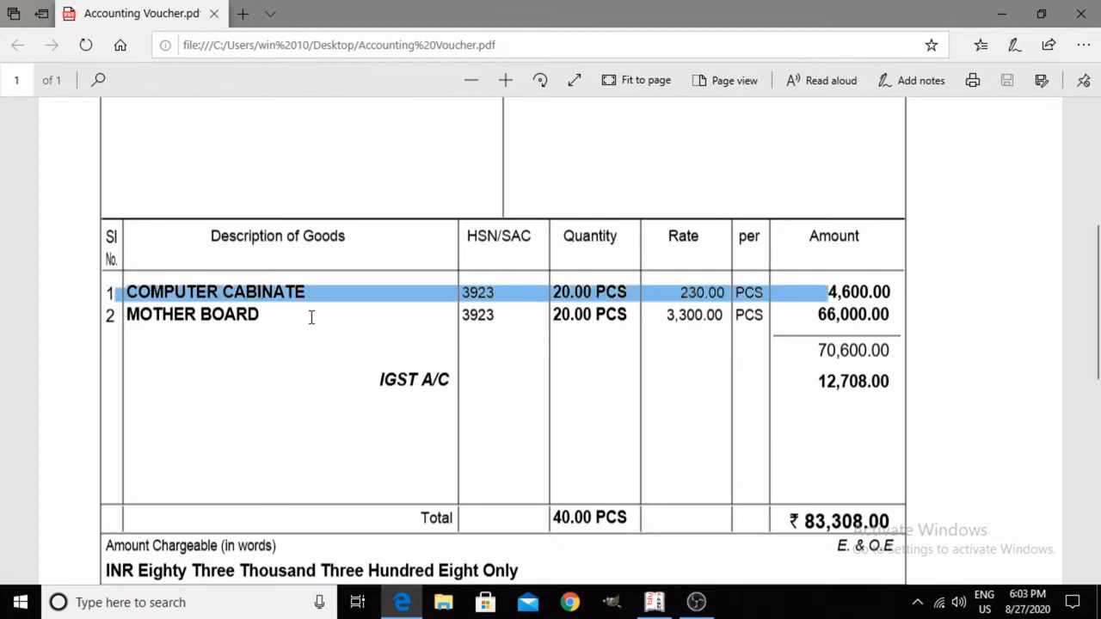
pyautogui.click(290, 341)
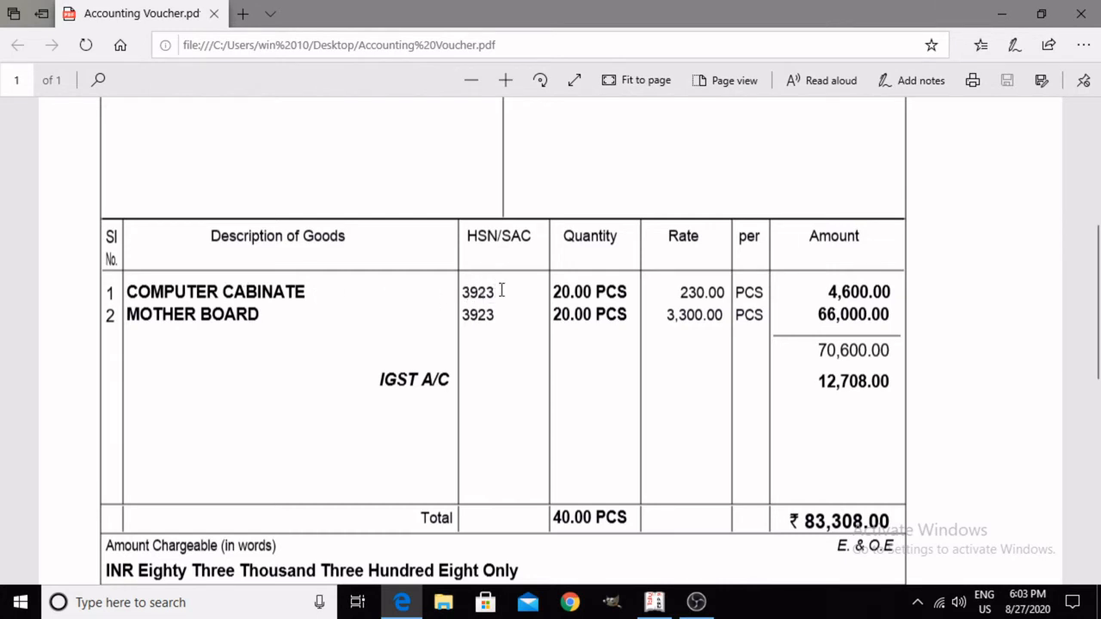
pyautogui.moveTo(457, 295); pyautogui.dragTo(499, 284)
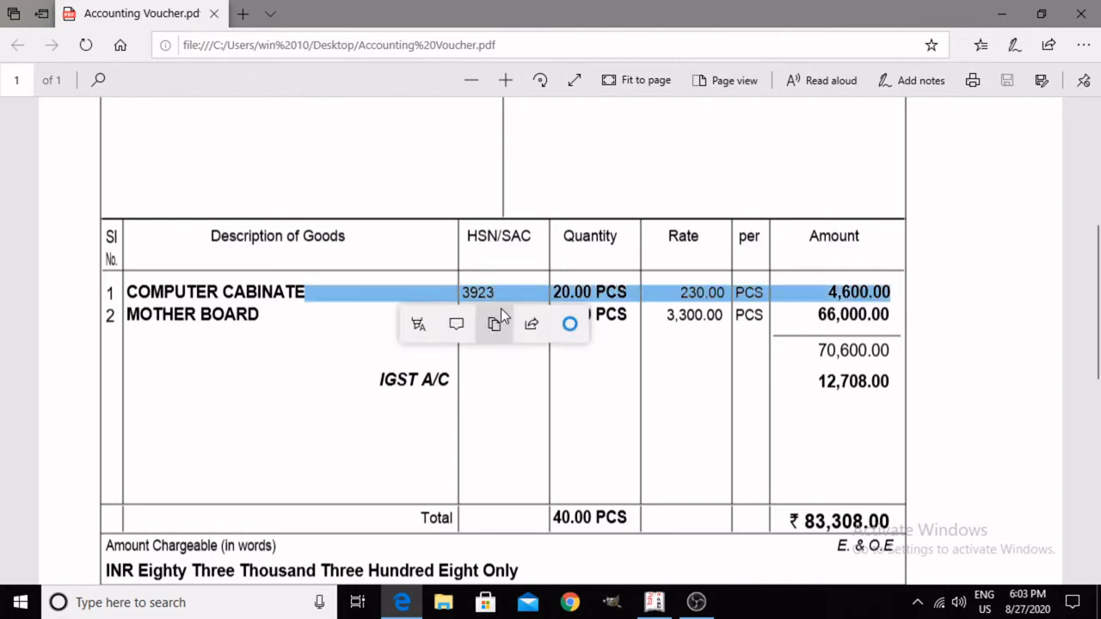
pyautogui.click(493, 325)
pyautogui.click(505, 283)
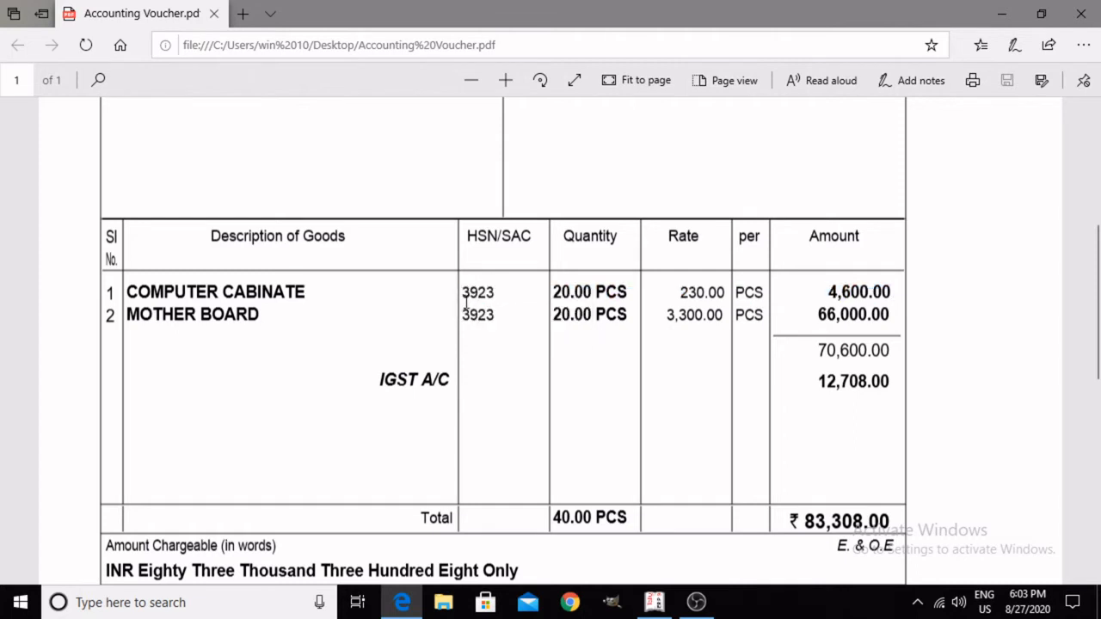
pyautogui.moveTo(466, 301); pyautogui.dragTo(483, 290)
pyautogui.click(479, 264)
pyautogui.moveTo(550, 286); pyautogui.dragTo(661, 281)
pyautogui.click(576, 348)
# Step: Highlight the MOTHER BOARD item, its HSN/SAC code and its rate on the tax invoice in turn
pyautogui.moveTo(153, 316); pyautogui.dragTo(271, 318)
pyautogui.click(175, 358)
pyautogui.moveTo(465, 317); pyautogui.dragTo(566, 333)
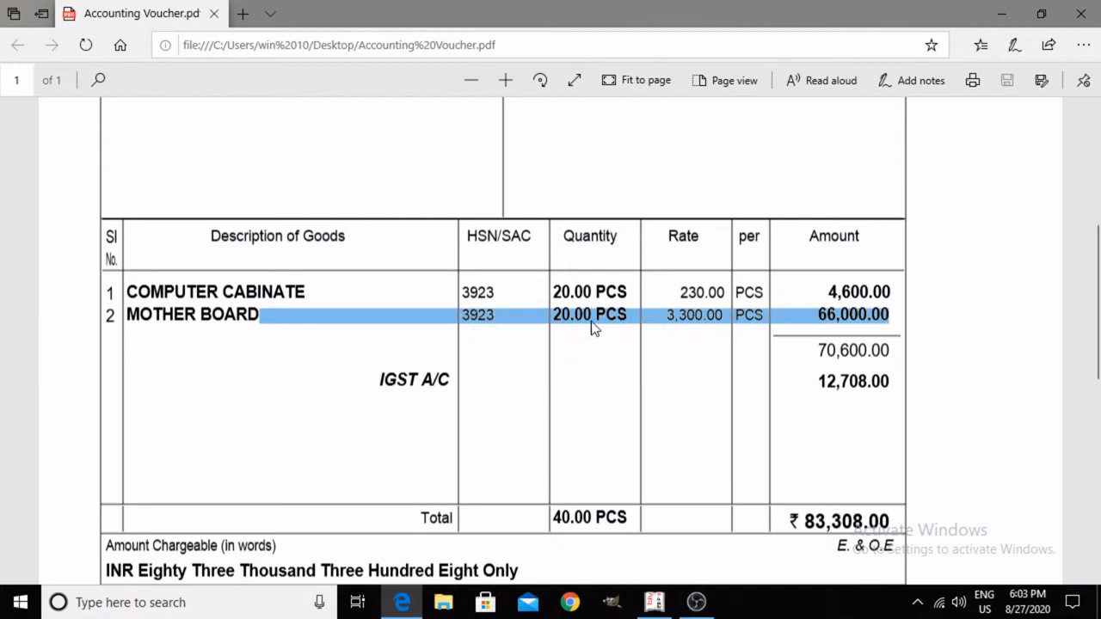
pyautogui.click(591, 321)
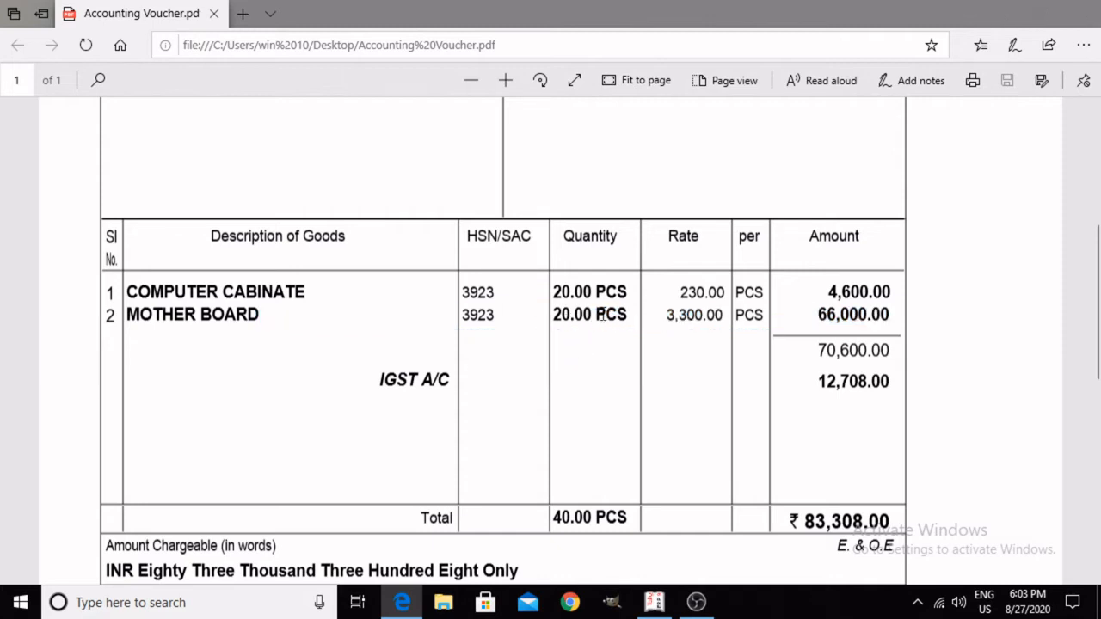
pyautogui.tripleClick(670, 314)
pyautogui.click(702, 348)
# Step: Highlight the goods subtotal and the IGST A/C amount, check the tax summary, and return to the invoice heading
pyautogui.moveTo(1097, 253); pyautogui.dragTo(1098, 288)
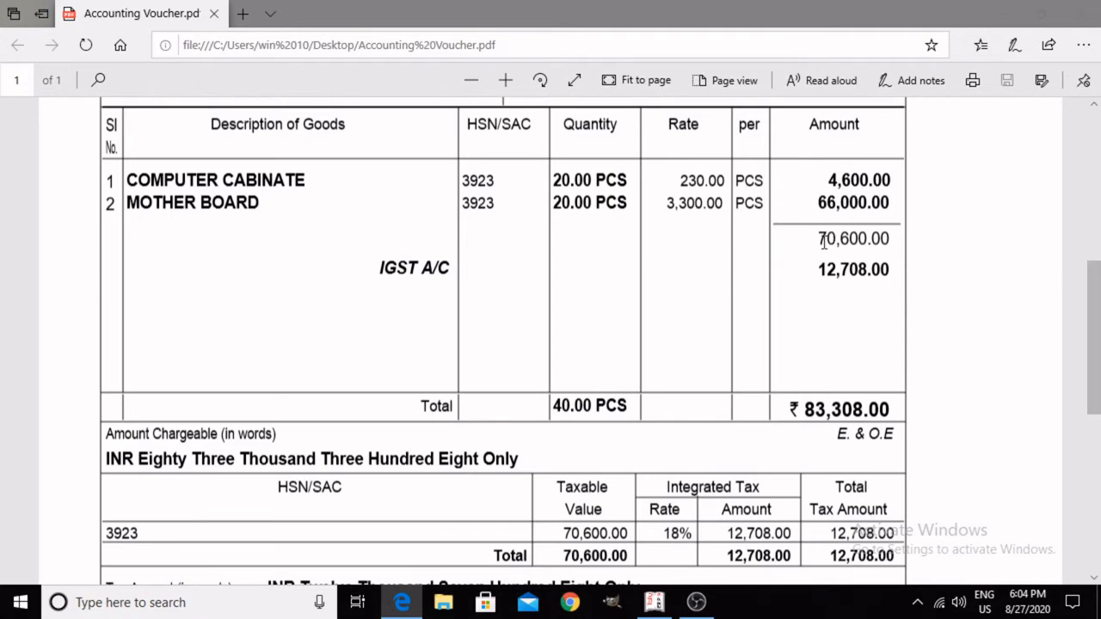
pyautogui.moveTo(819, 239); pyautogui.dragTo(896, 234)
pyautogui.click(833, 312)
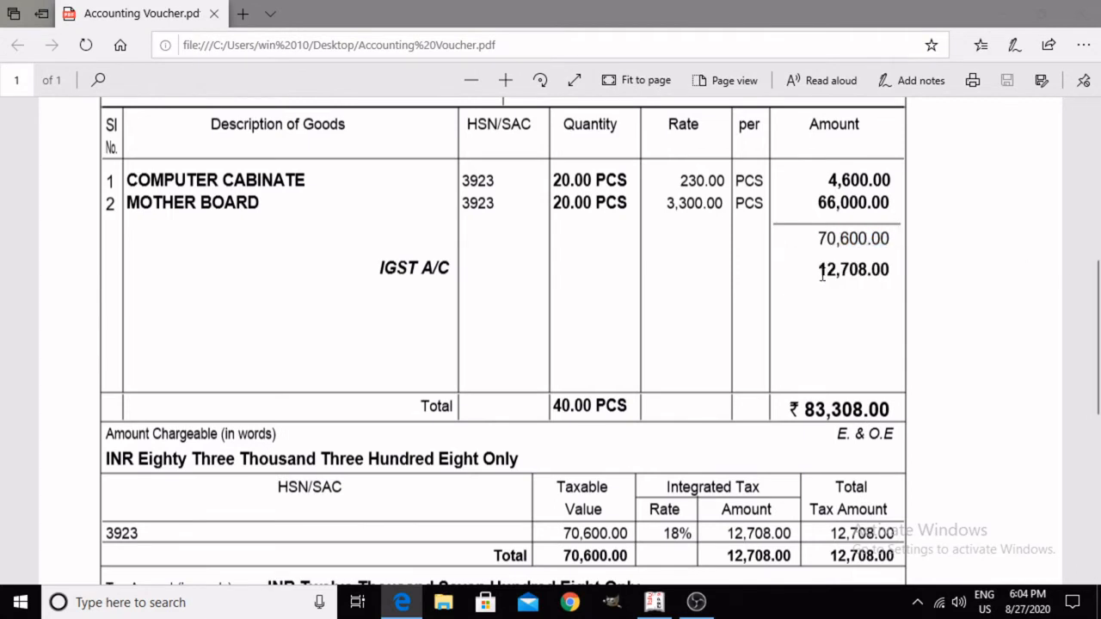
pyautogui.moveTo(819, 269); pyautogui.dragTo(893, 271)
pyautogui.click(827, 355)
pyautogui.moveTo(1098, 291); pyautogui.dragTo(1049, 368)
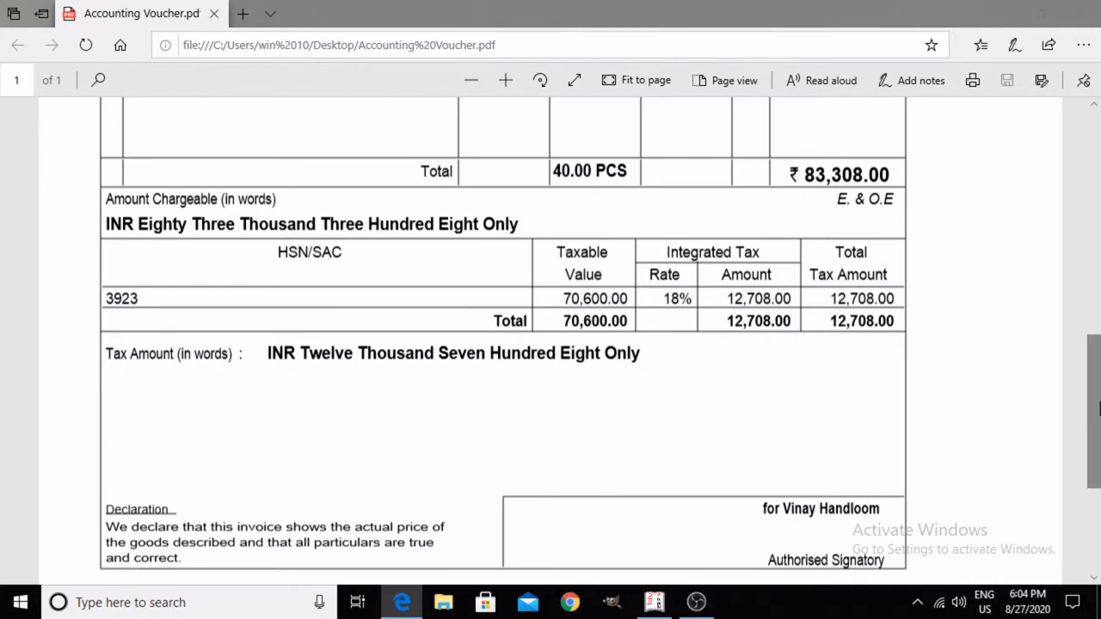
pyautogui.moveTo(1092, 404); pyautogui.dragTo(1092, 310)
pyautogui.scroll(-2, 1032, 311)
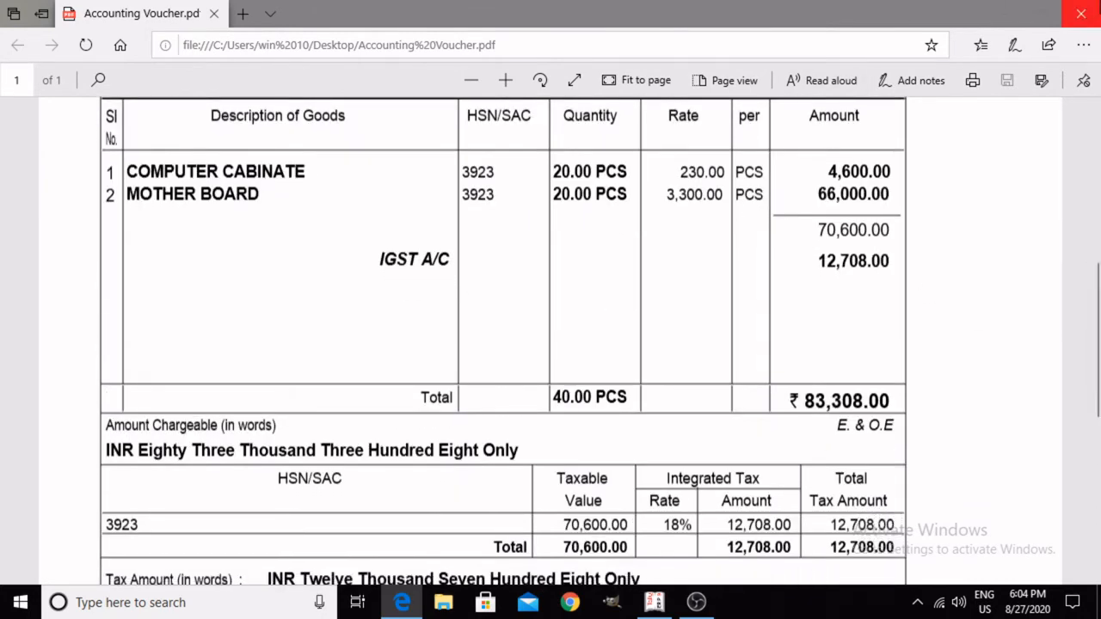
pyautogui.scroll(1, 1097, 232)
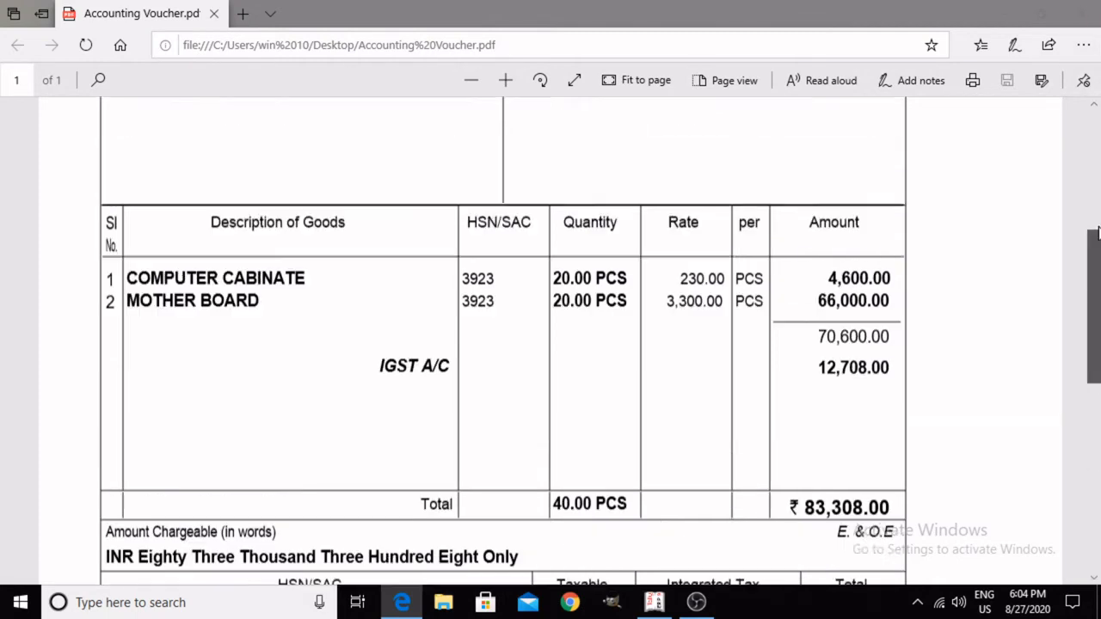
pyautogui.moveTo(1097, 232); pyautogui.dragTo(1089, 117)
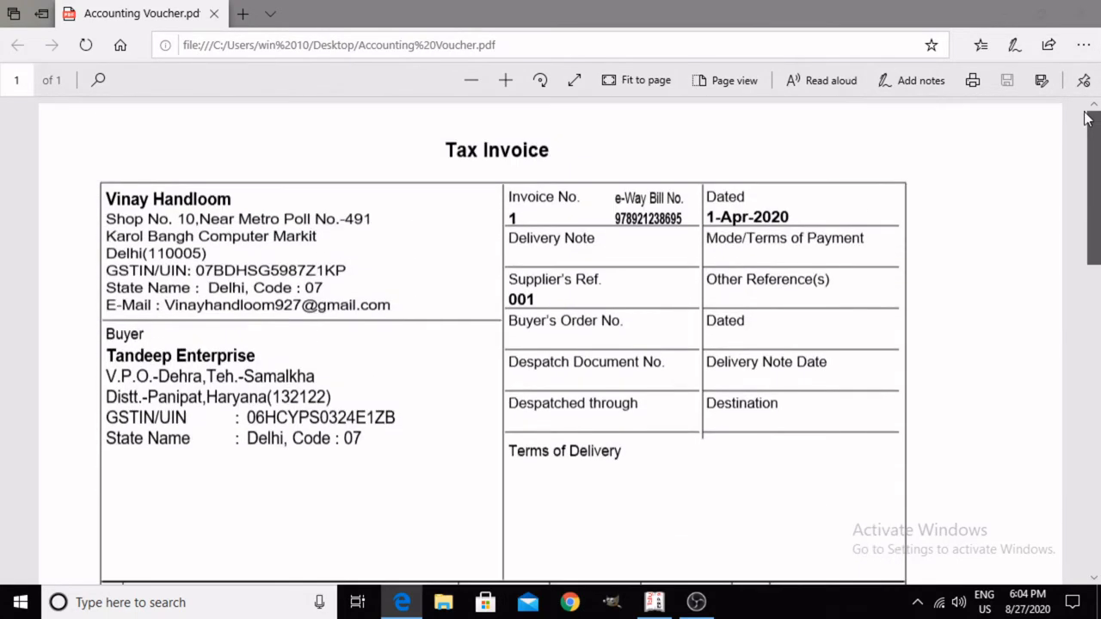
# Step: Switch to Tally.ERP 9 and open Accounting Vouchers for Tandeep Enterprise
pyautogui.click(662, 602)
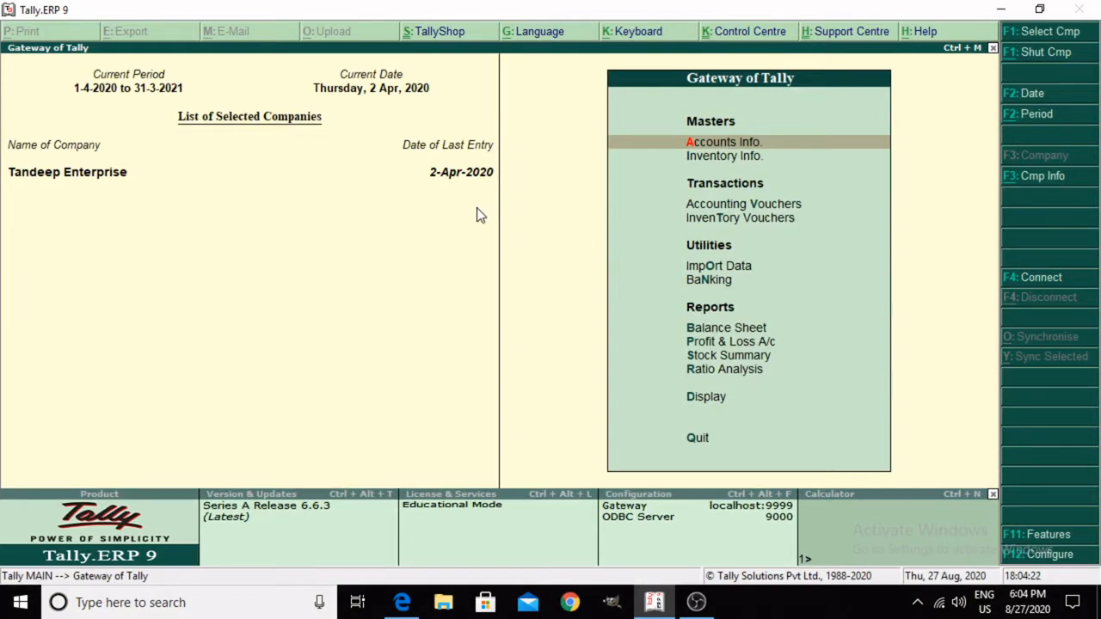
pyautogui.click(402, 602)
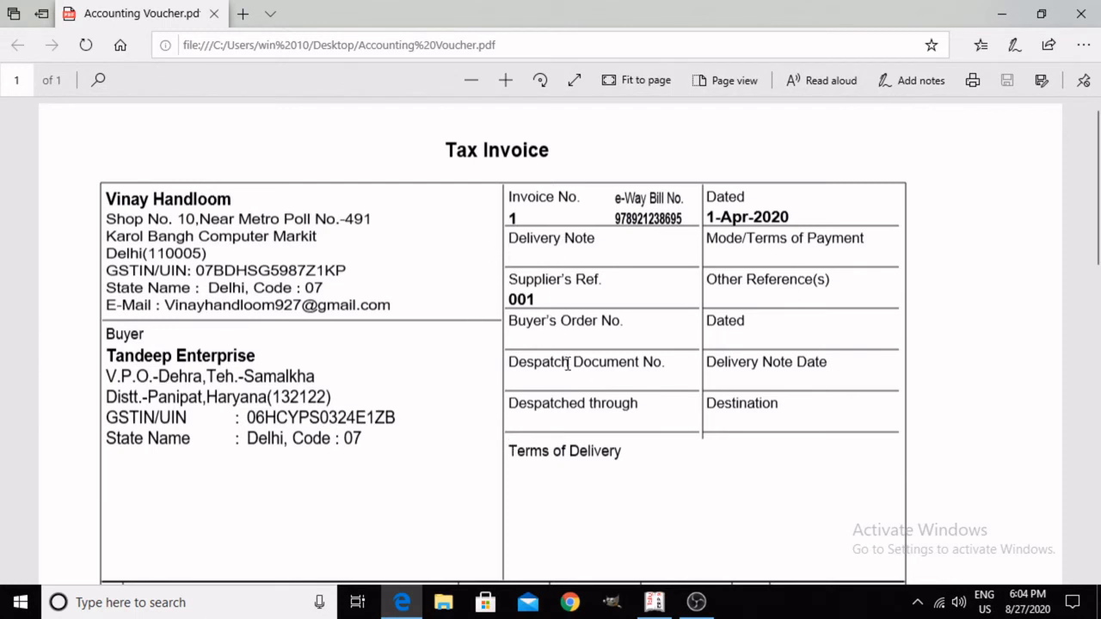
pyautogui.click(651, 604)
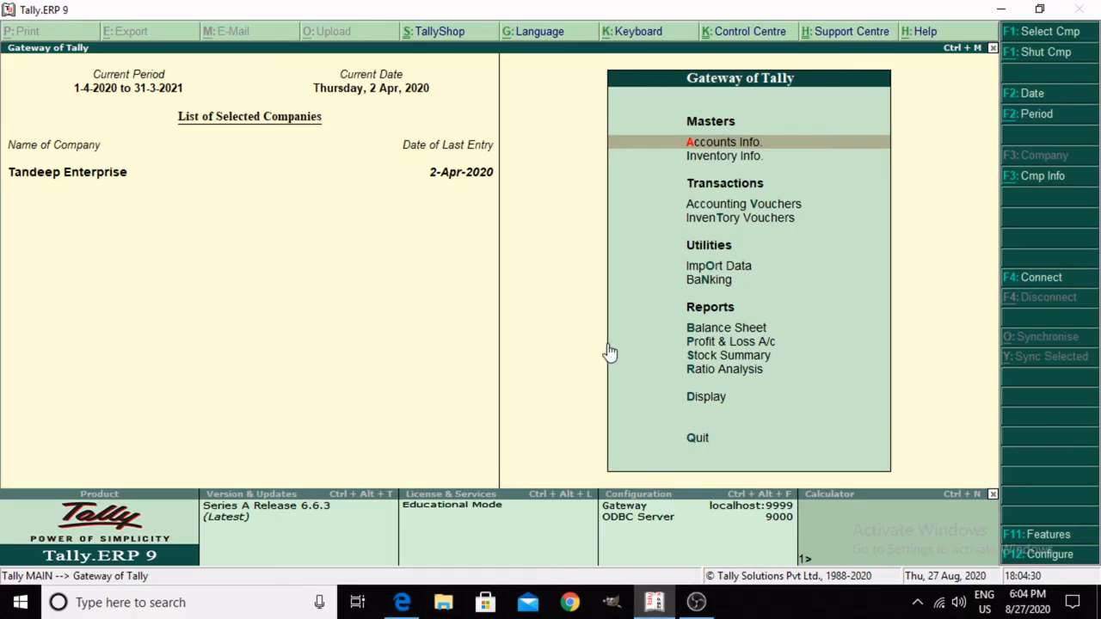
pyautogui.press('Down')
pyautogui.press('Down')
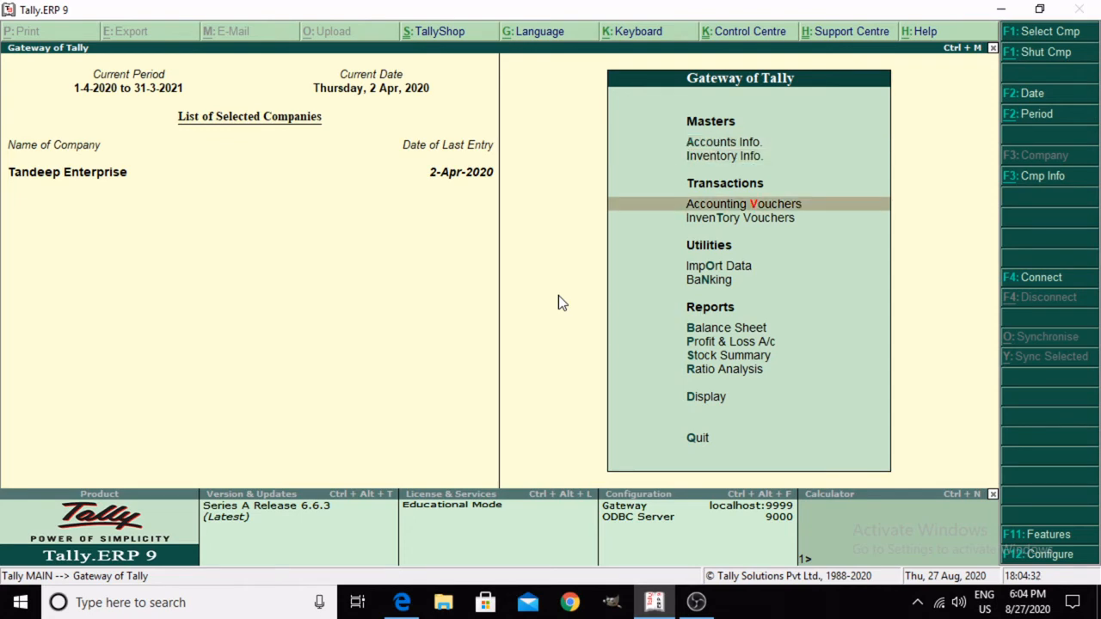
pyautogui.press('Return')
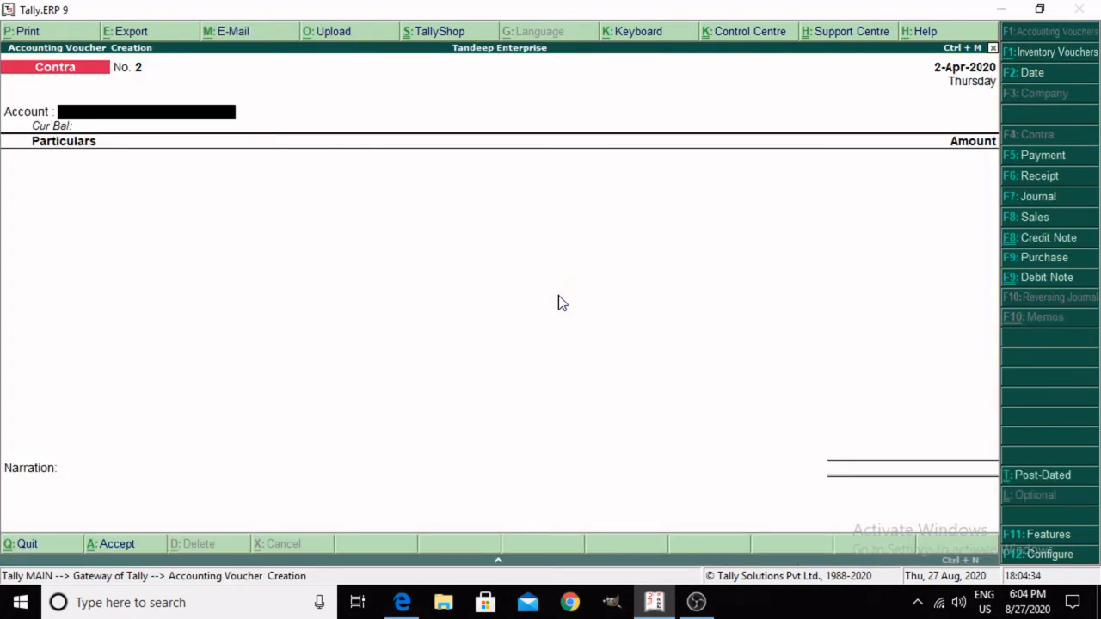
# Step: Check the invoice date on the tax invoice in Microsoft Edge and return to Tally.ERP 9
pyautogui.click(402, 604)
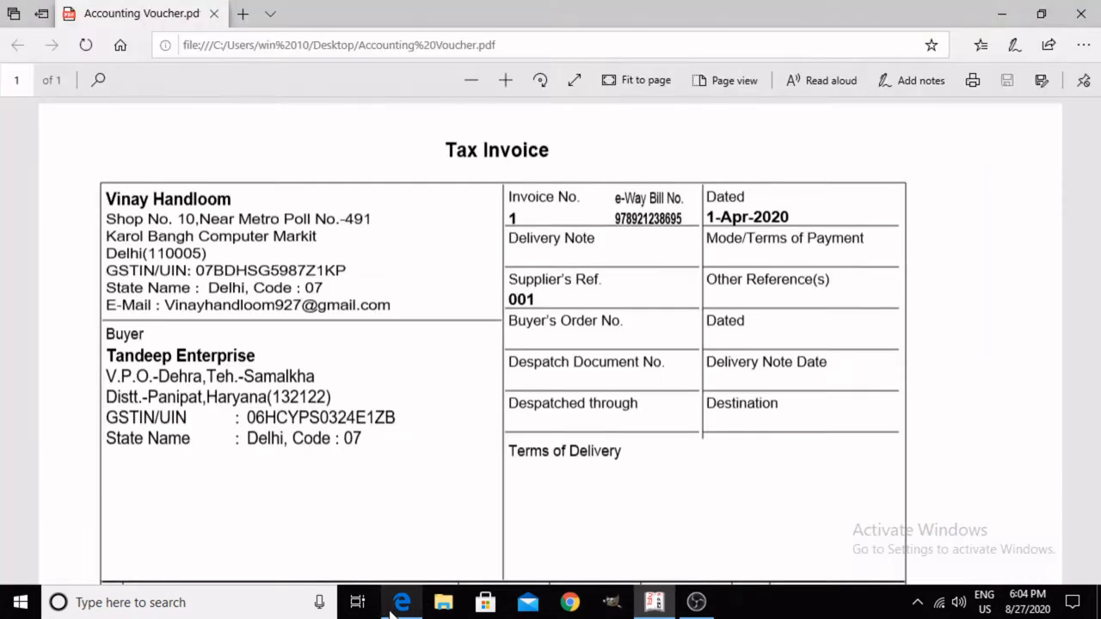
pyautogui.moveTo(709, 213); pyautogui.dragTo(795, 207)
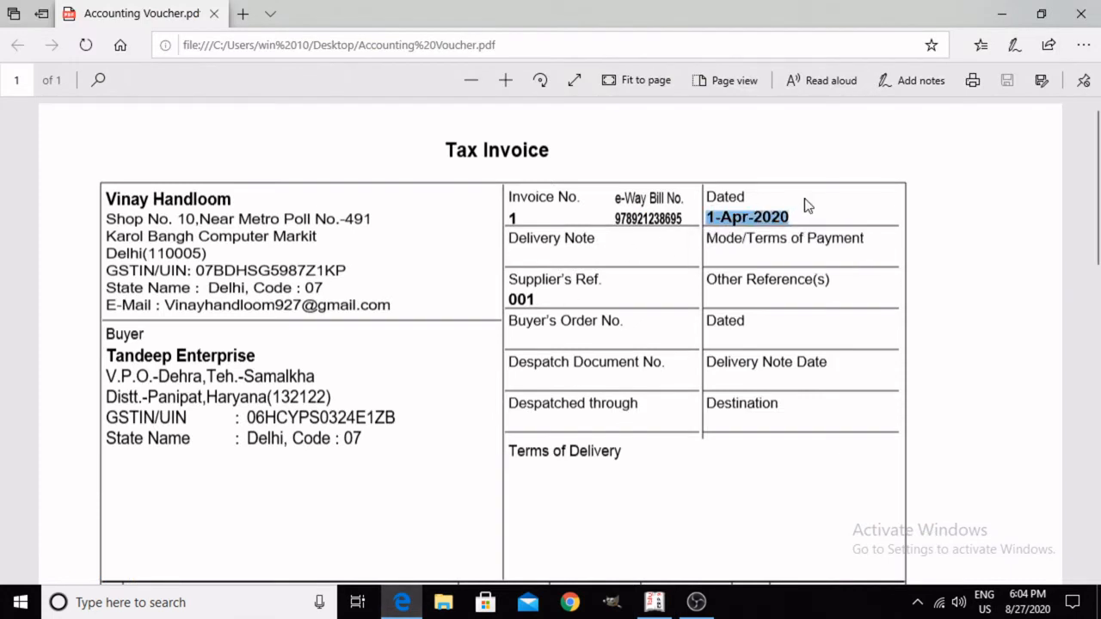
pyautogui.click(805, 206)
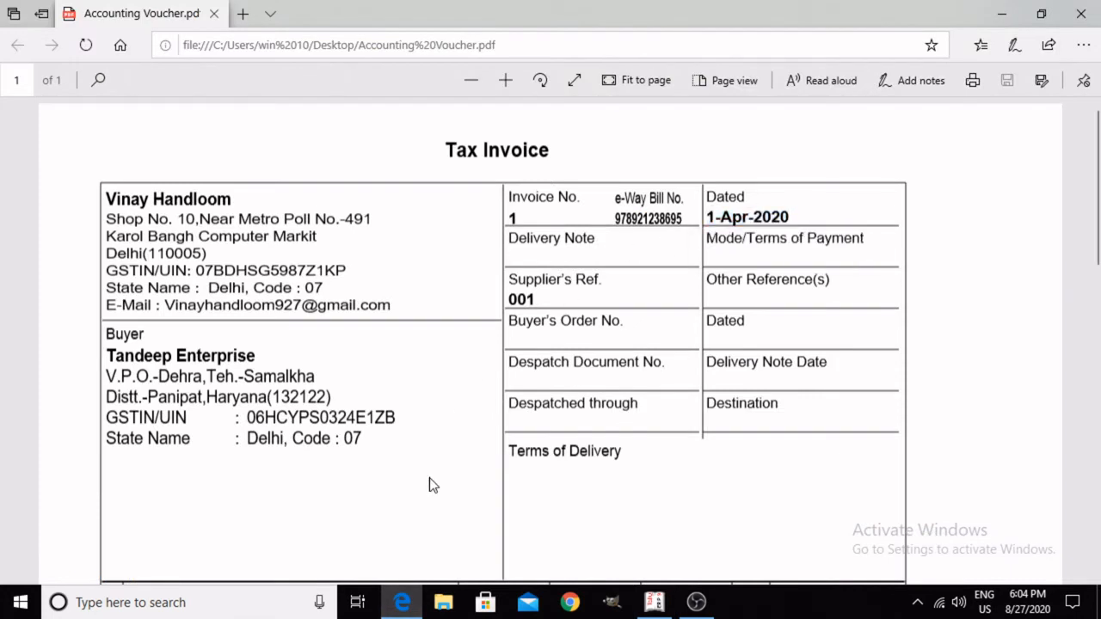
pyautogui.click(656, 604)
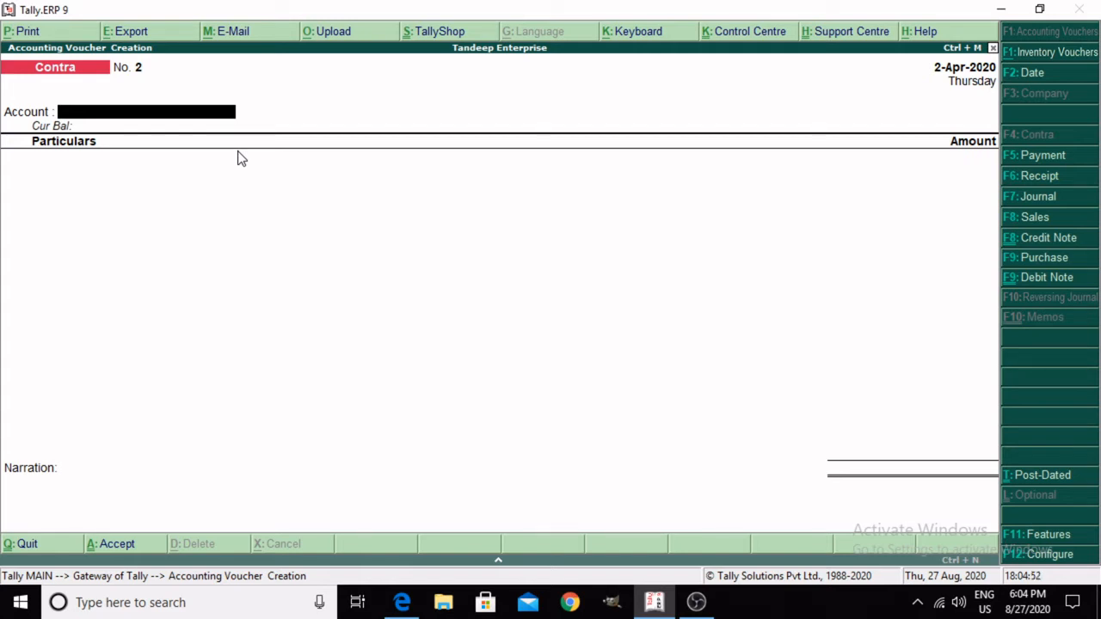
# Step: Change the voucher type to Purchase and set the voucher number to 1
pyautogui.press('F9')
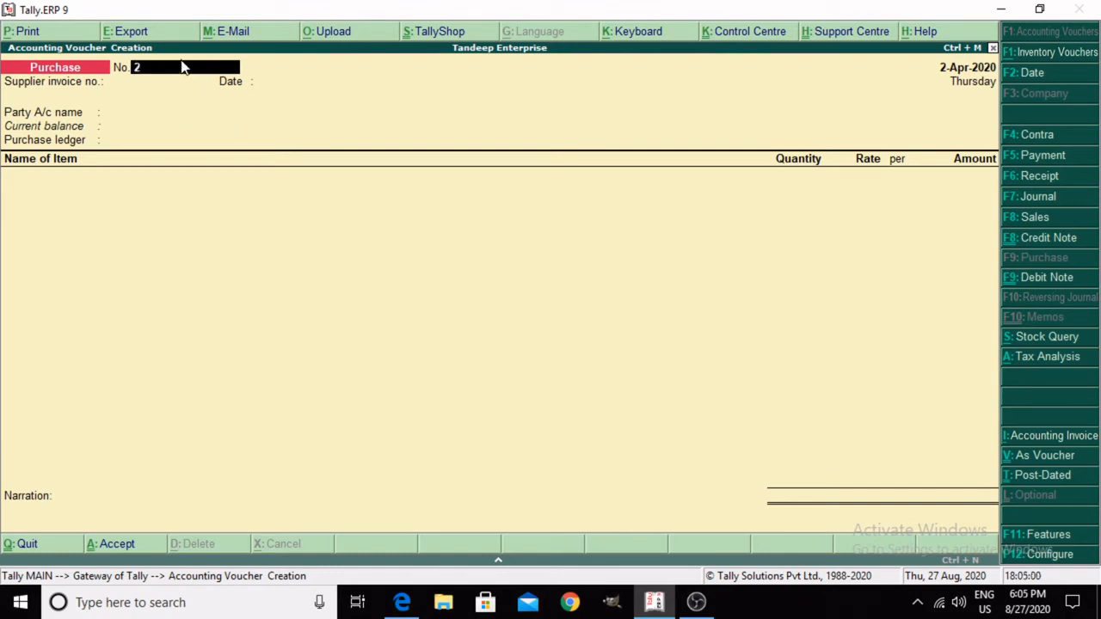
pyautogui.write('1')
pyautogui.press('Return')
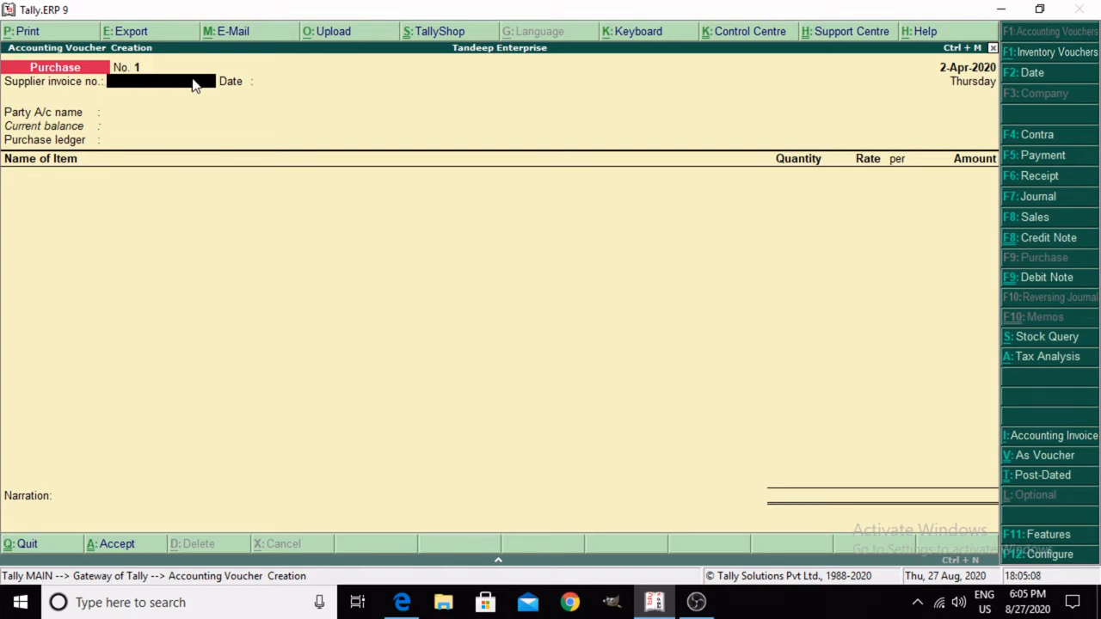
pyautogui.click(140, 69)
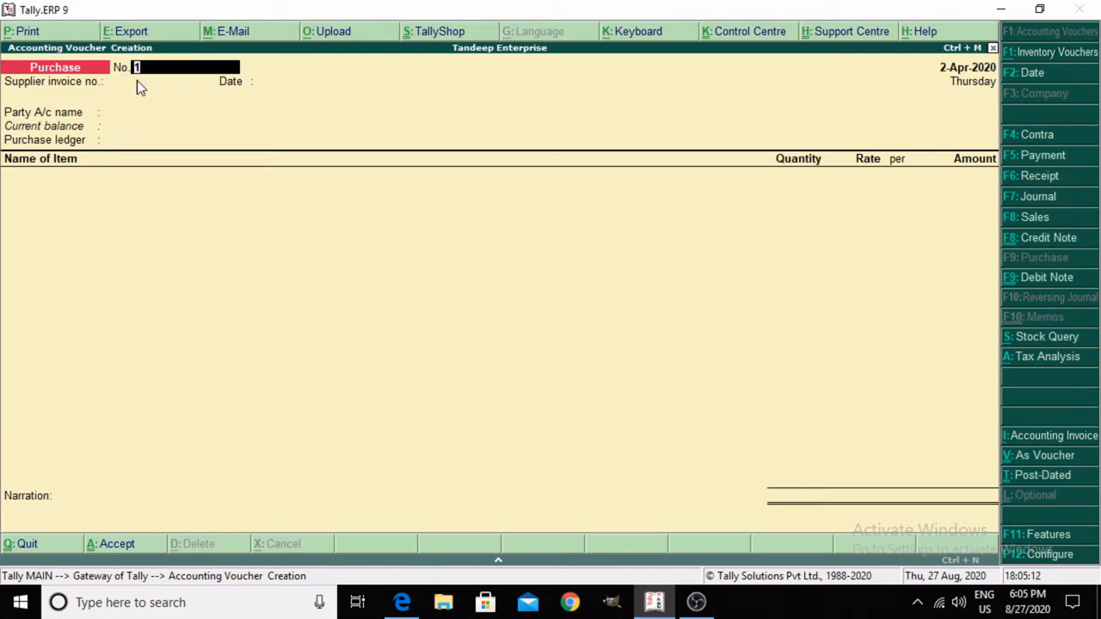
pyautogui.click(137, 81)
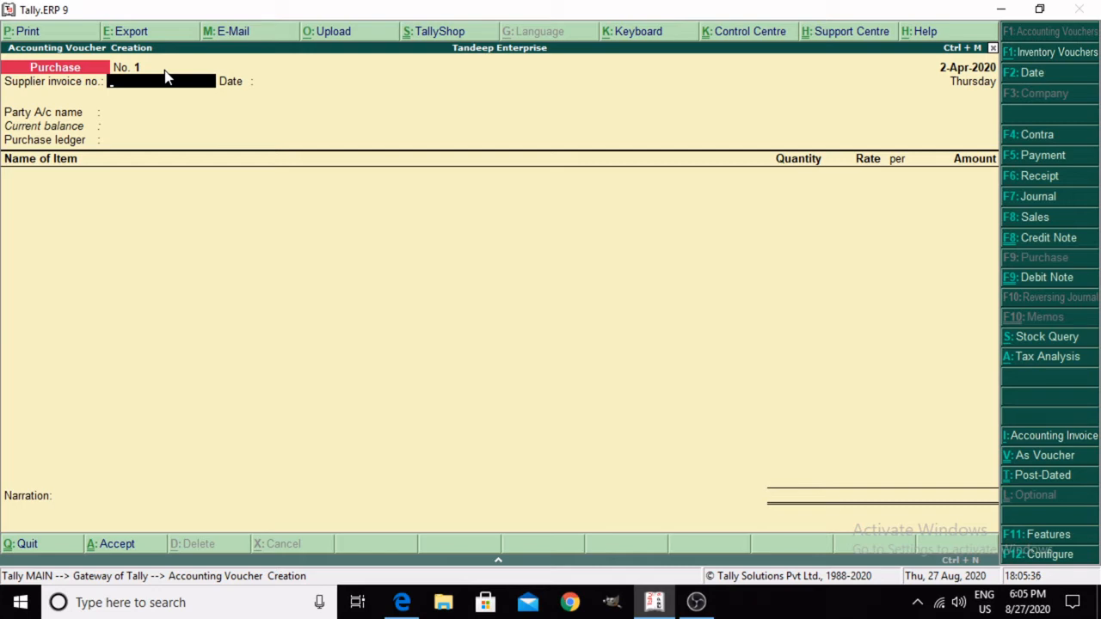
# Step: Enter 1 as the supplier invoice number and 1-Apr-2020 as the supplier invoice date
pyautogui.write('001')
pyautogui.press('BackSpace')
pyautogui.press('BackSpace')
pyautogui.press('BackSpace')
pyautogui.write('1')
pyautogui.press('Return')
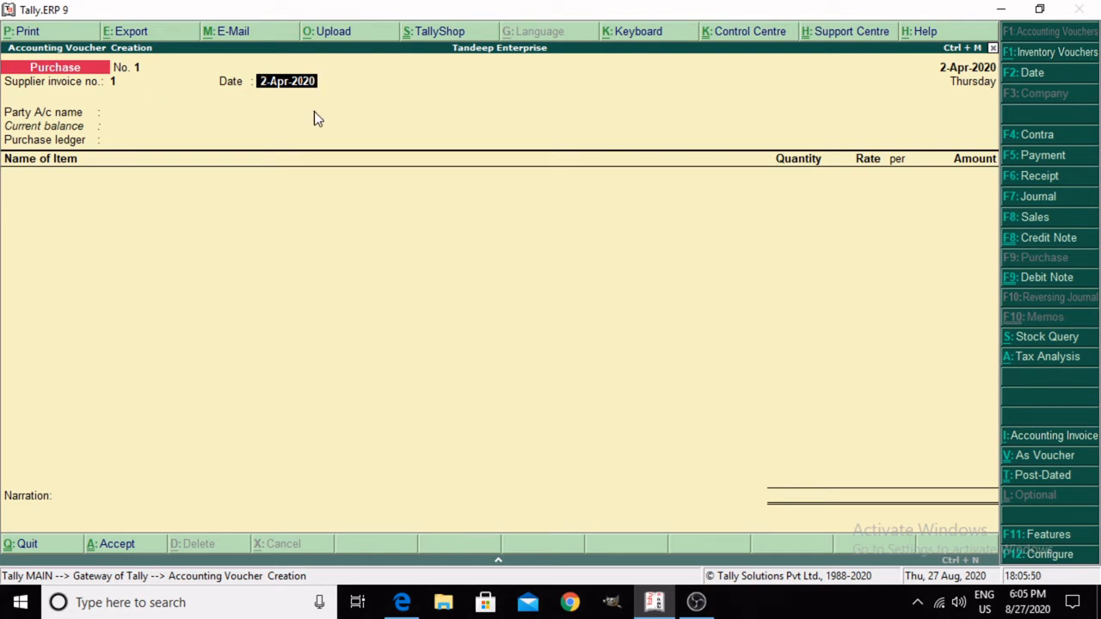
pyautogui.write('1-')
pyautogui.press('Return')
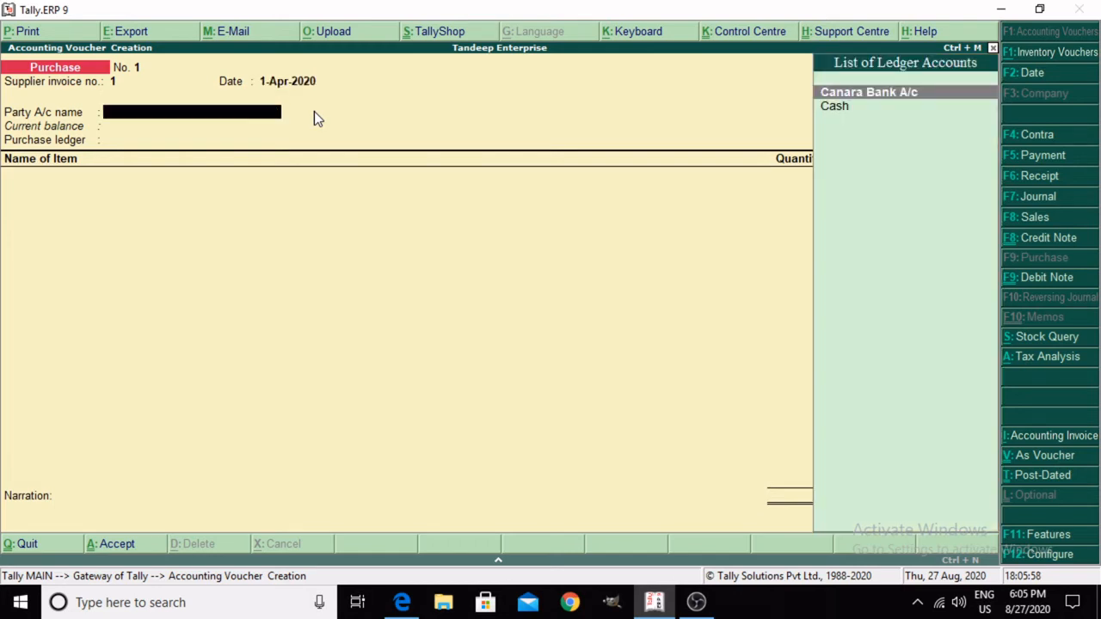
# Step: Change the purchase voucher date to 1-4-2020 and proceed to the party account name
pyautogui.press('BackSpace')
pyautogui.press('F2')
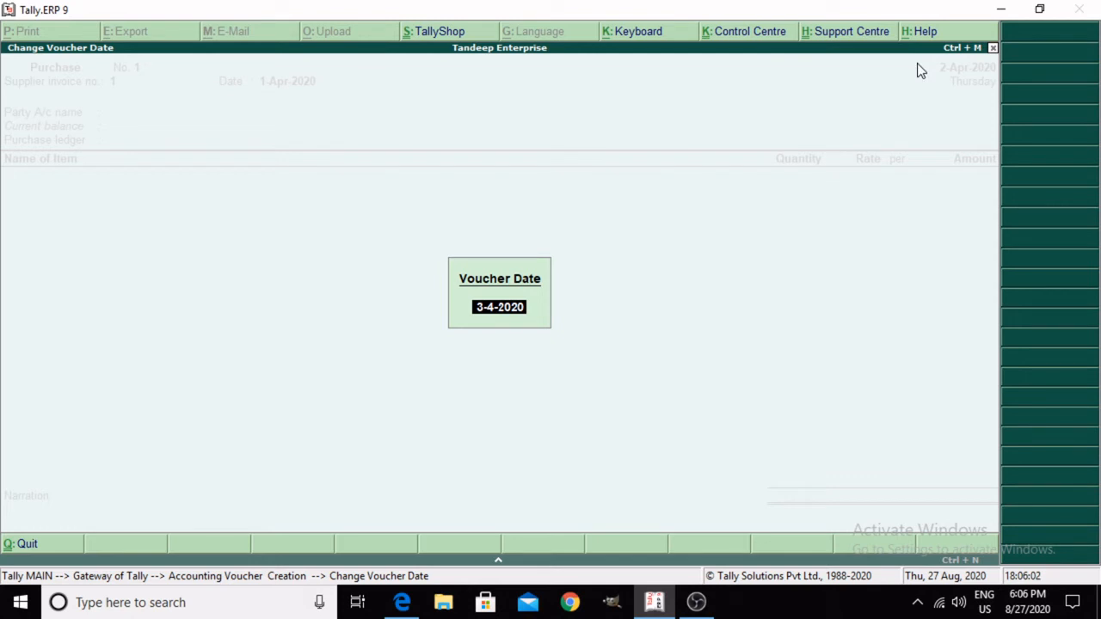
pyautogui.write('1-4')
pyautogui.press('Return')
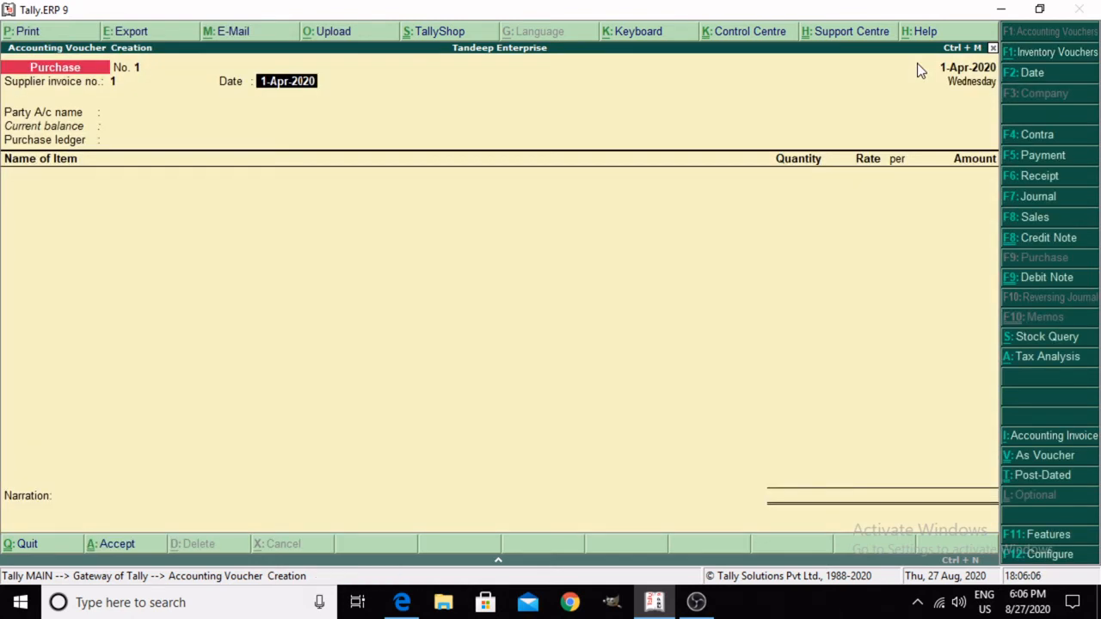
pyautogui.press('Return')
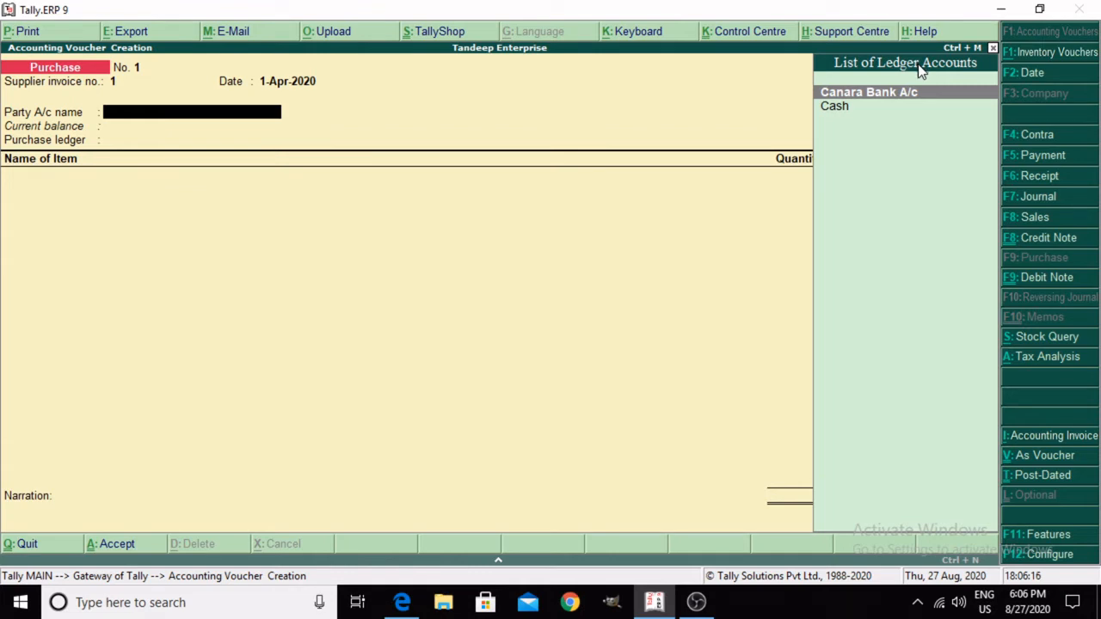
# Step: Look up the supplier's name on the tax invoice in Microsoft Edge and return to Tally.ERP 9
pyautogui.click(401, 602)
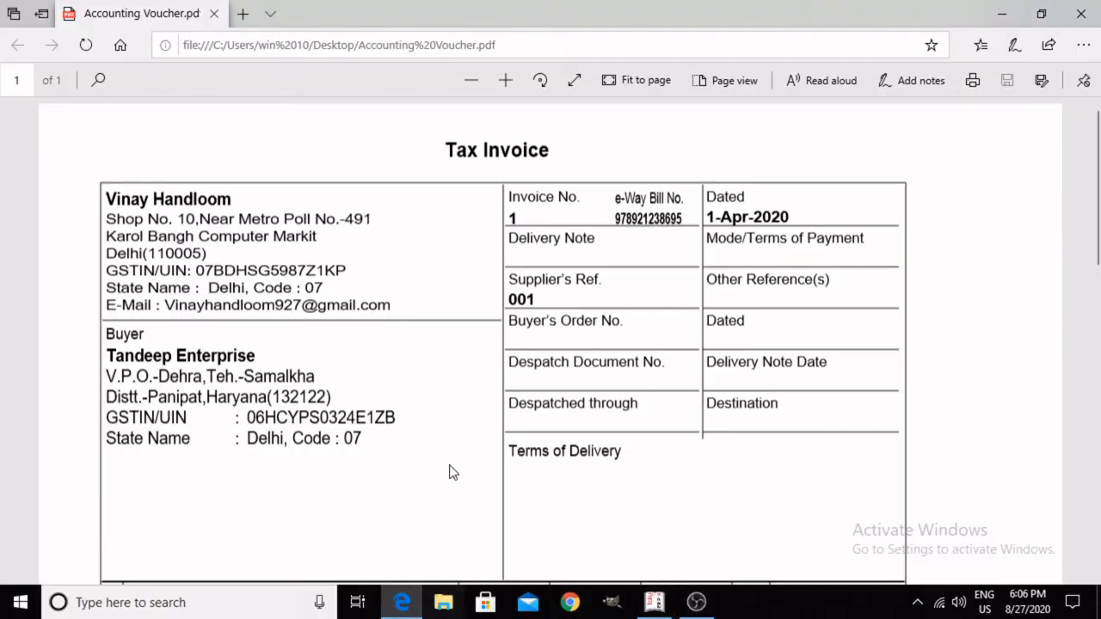
pyautogui.moveTo(105, 199); pyautogui.dragTo(222, 200)
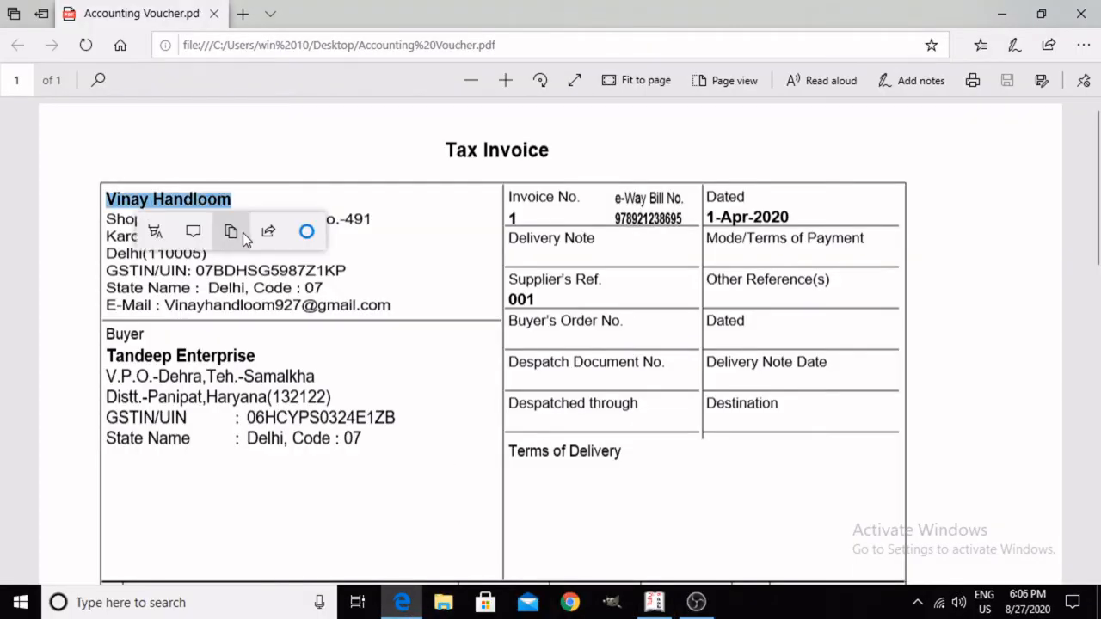
pyautogui.click(243, 235)
pyautogui.click(242, 294)
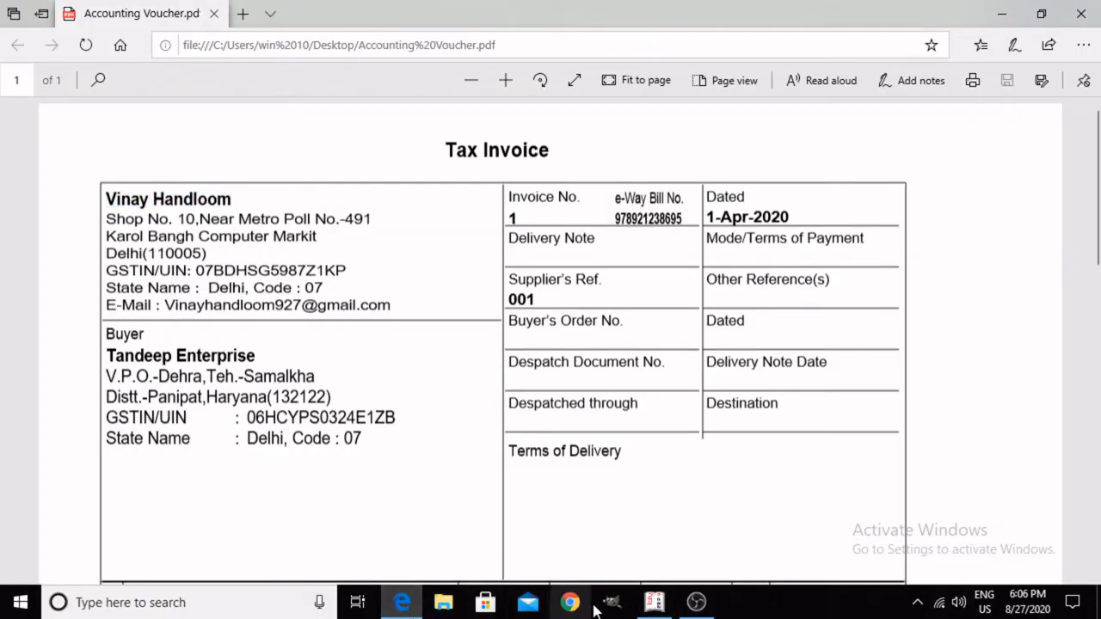
pyautogui.click(655, 602)
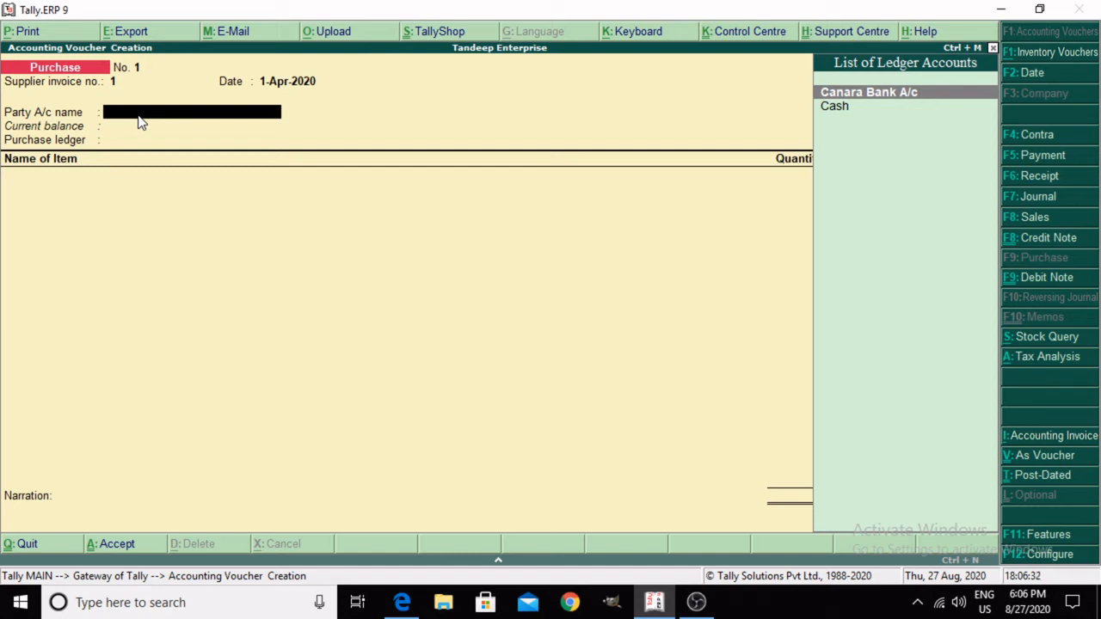
# Step: Create a party ledger from the purchase voucher and name it Vinay Handloom, with no alias
pyautogui.hotkey('alt', 'c')
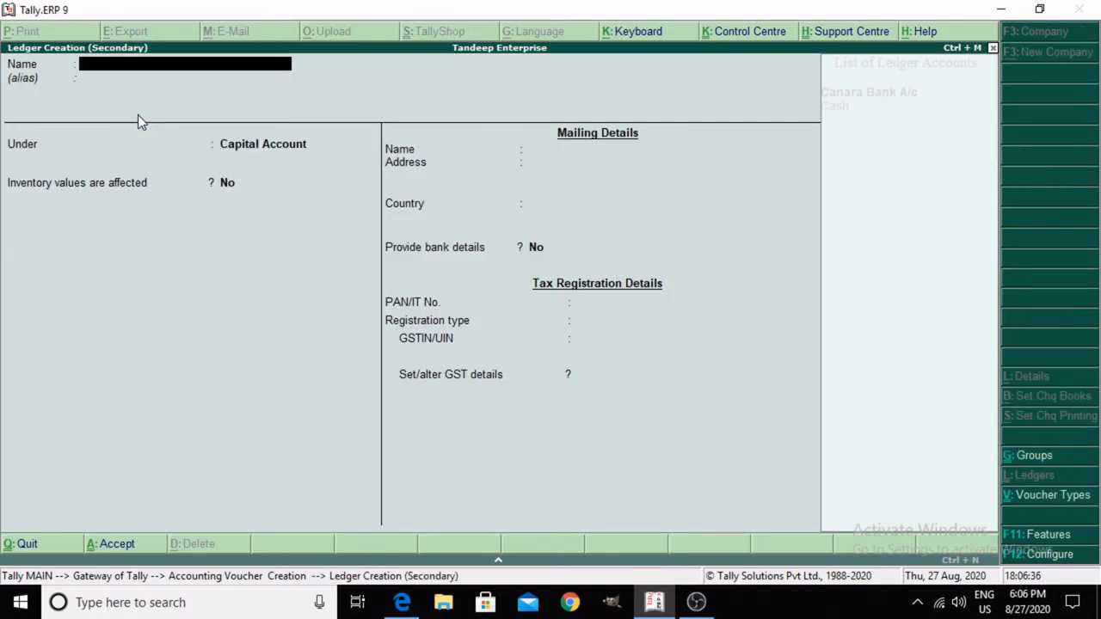
pyautogui.write('Vinay Handloom')
pyautogui.press('Return')
pyautogui.press('Return')
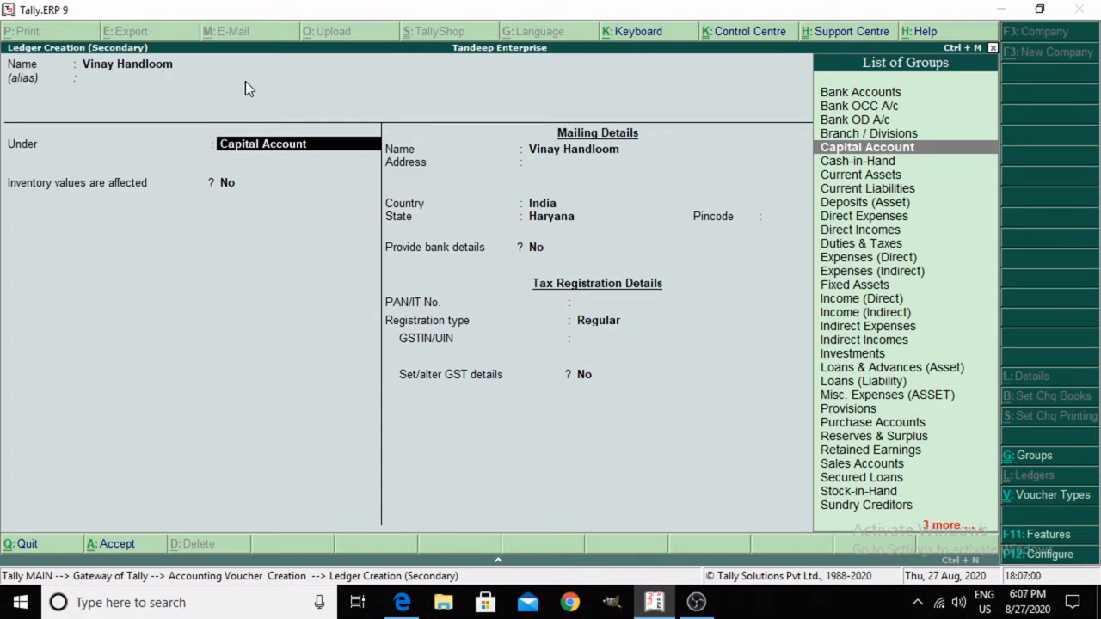
# Step: Put the Vinay Handloom ledger under Sundry Creditors and keep its default bill-by-bill settings, proceeding to the mailing address
pyautogui.write('Su')
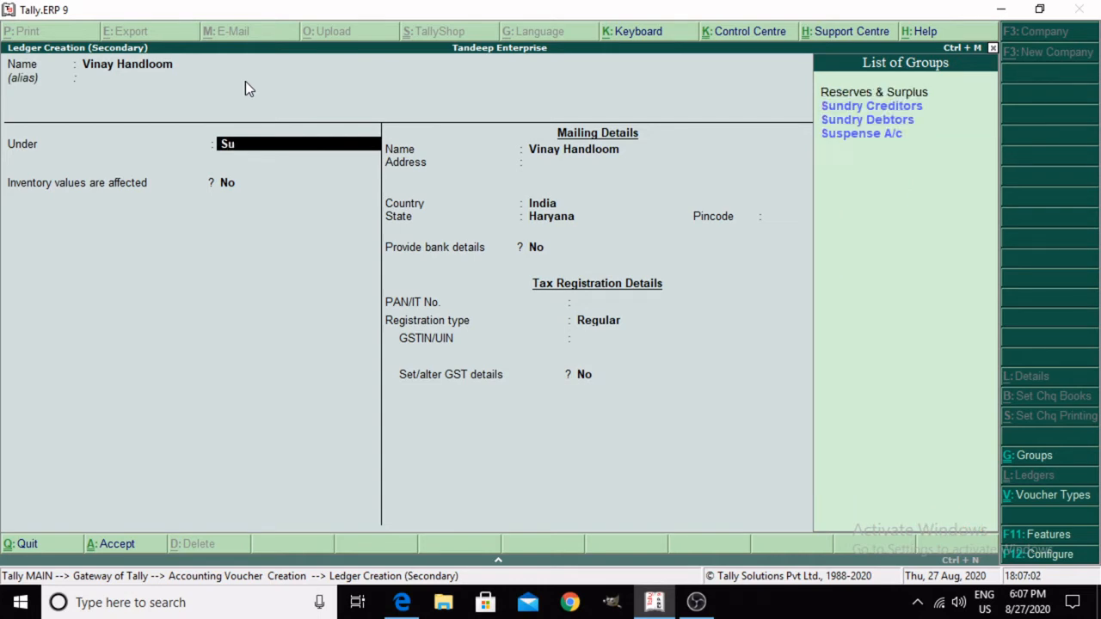
pyautogui.write('n')
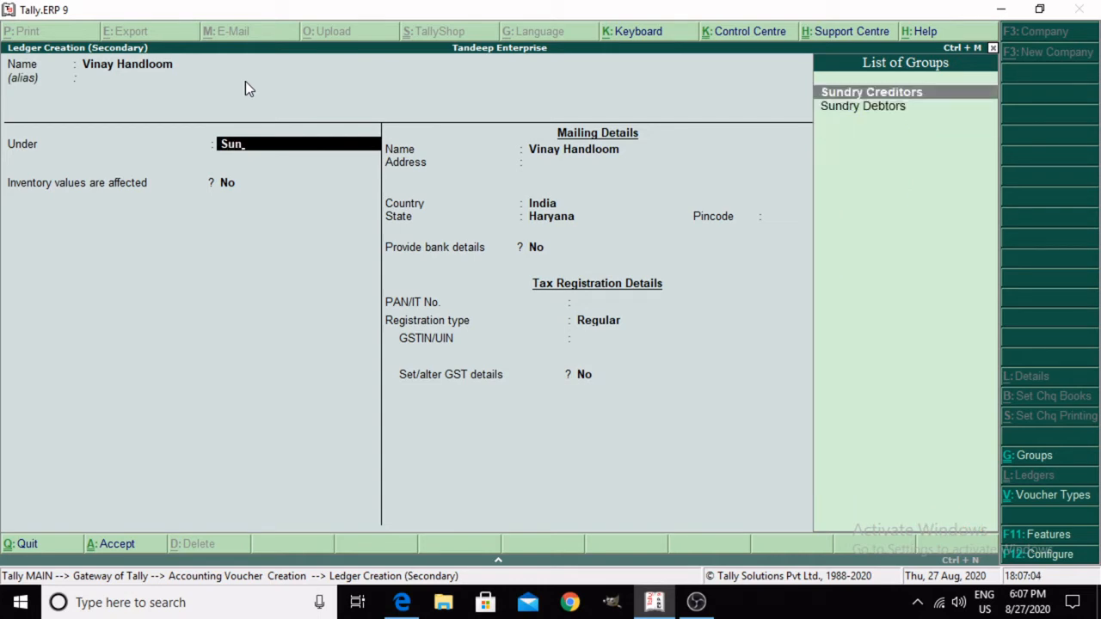
pyautogui.press('Return')
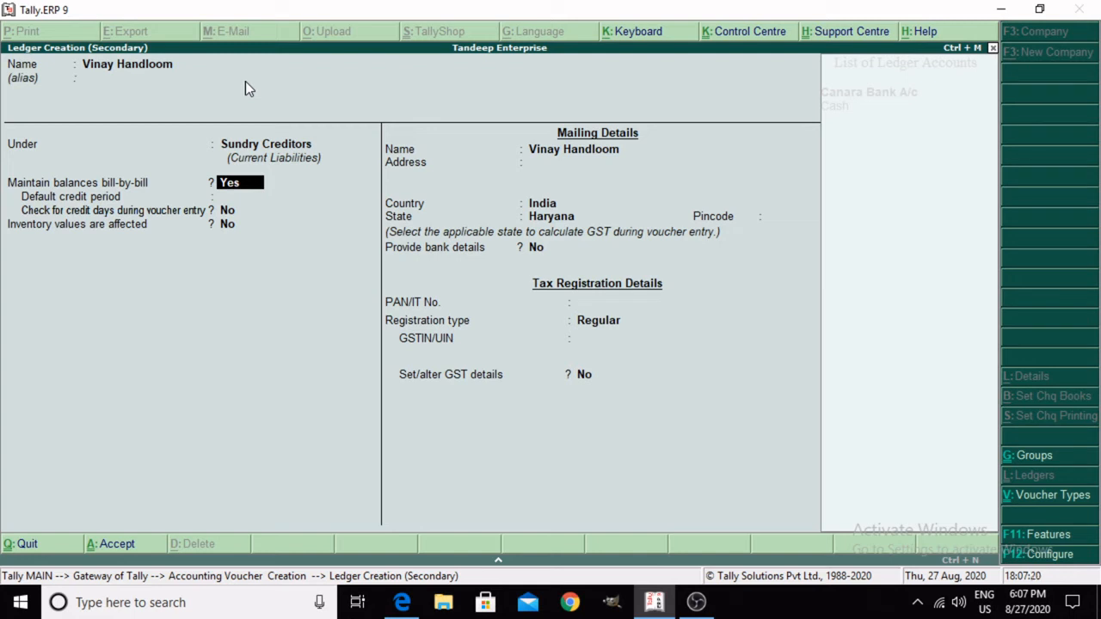
pyautogui.press('Return')
pyautogui.press('Return')
pyautogui.press('Return')
pyautogui.press('Return')
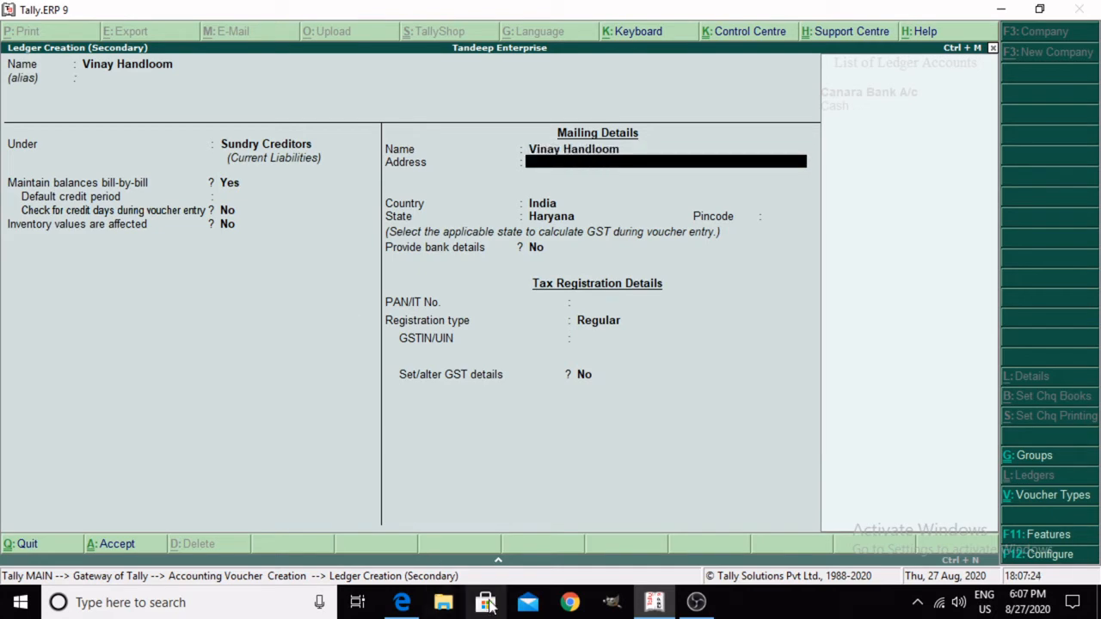
# Step: Look up the supplier's first address line on the invoice in Microsoft Edge and try pasting it into the Tally.ERP 9 ledger
pyautogui.moveTo(401, 607)
pyautogui.click(391, 526)
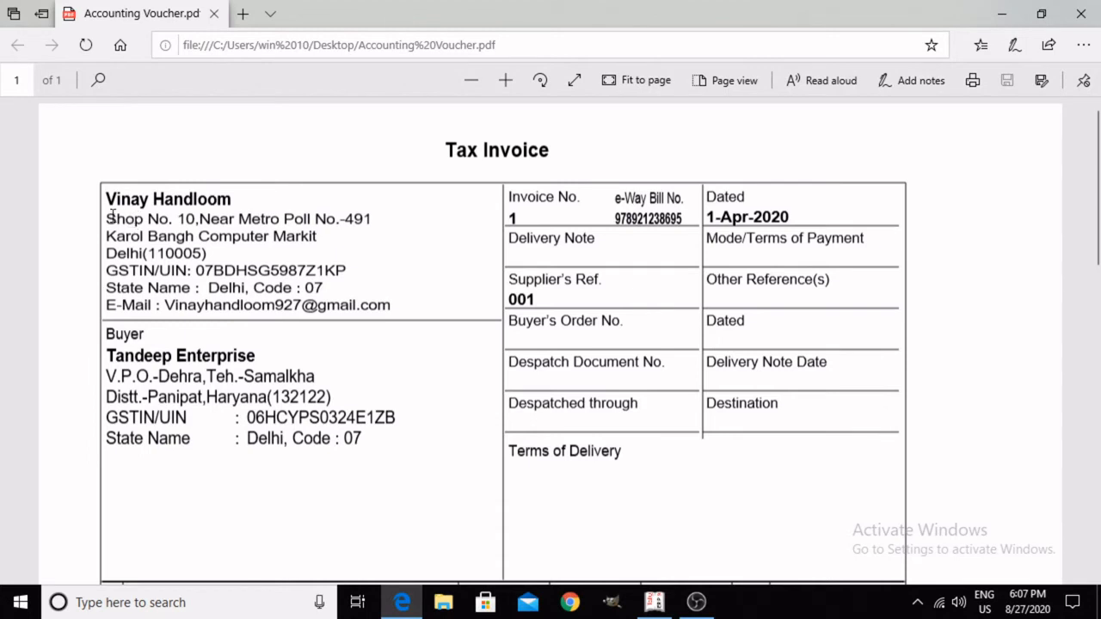
pyautogui.moveTo(106, 217); pyautogui.dragTo(375, 218)
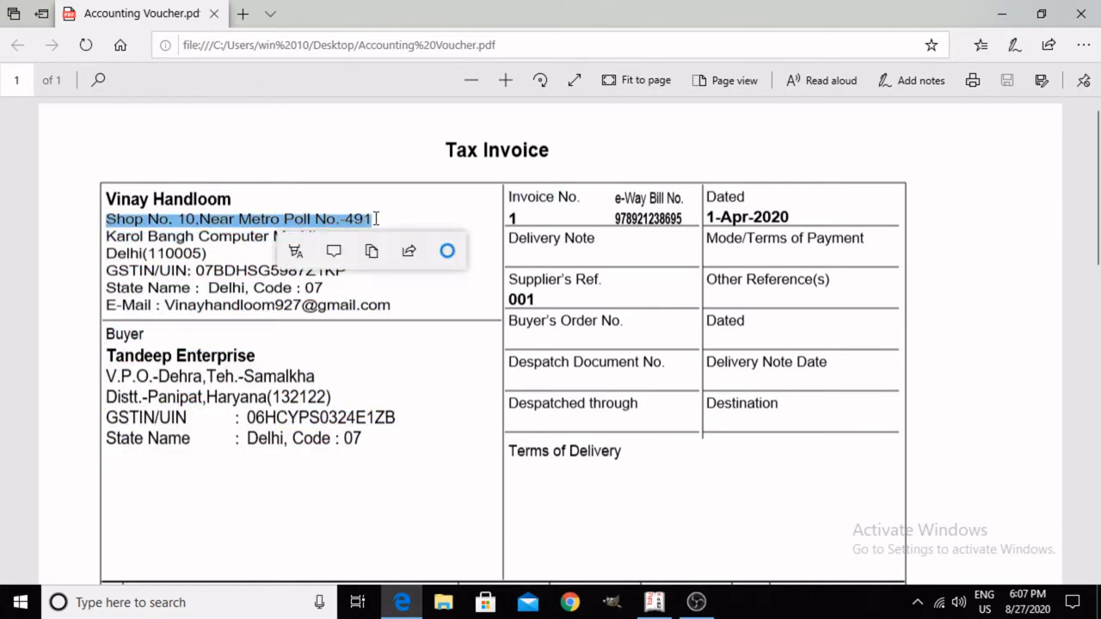
pyautogui.click(654, 602)
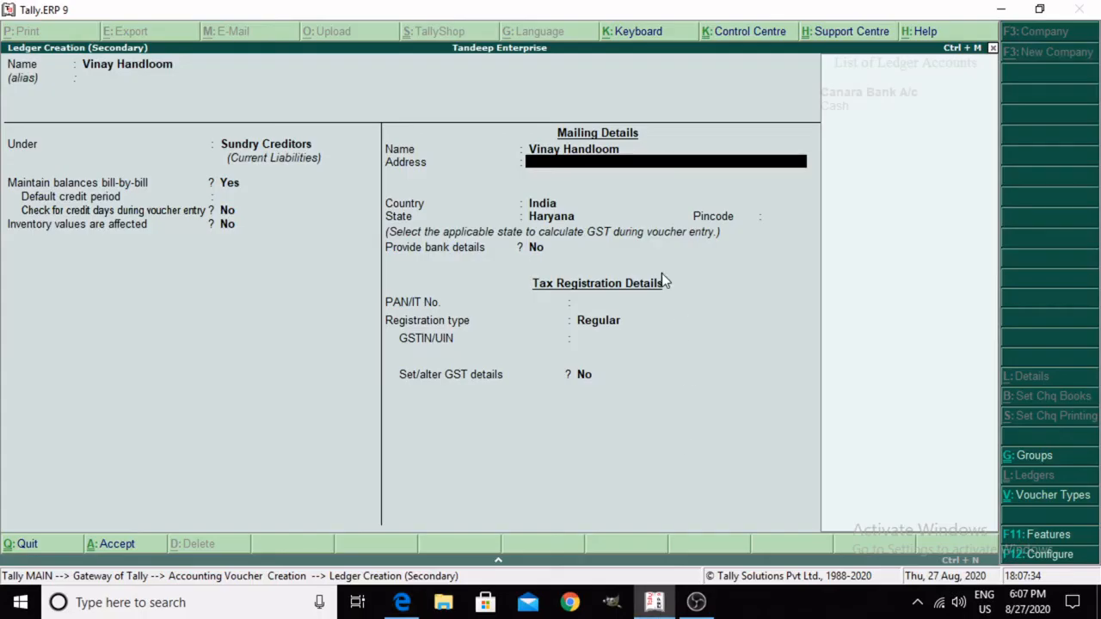
pyautogui.hotkey('ctrl', 'v')
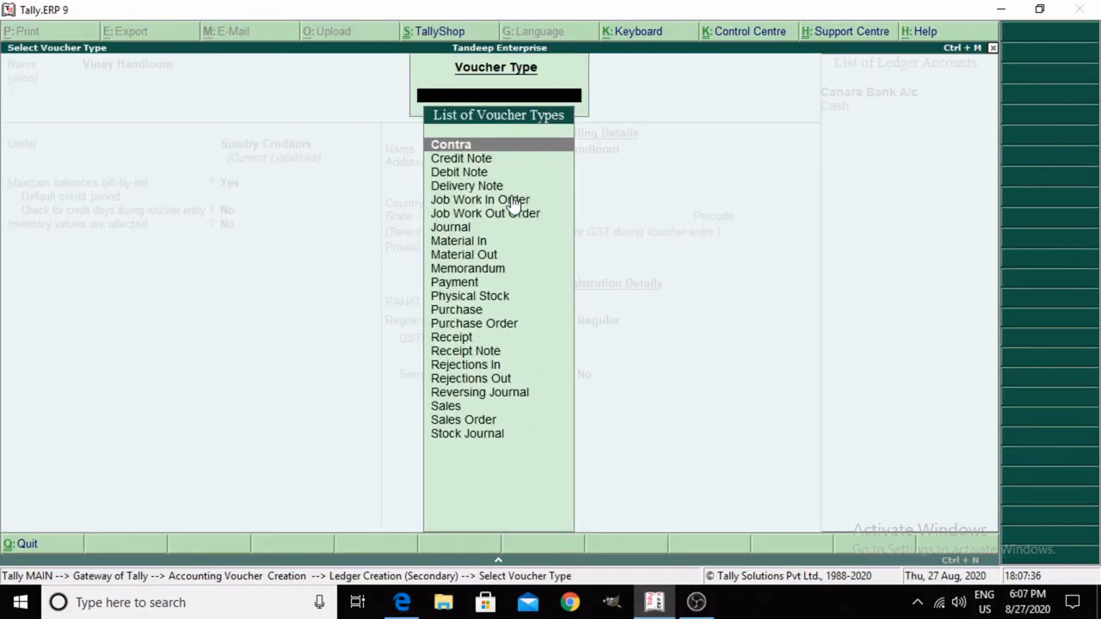
pyautogui.press('Escape')
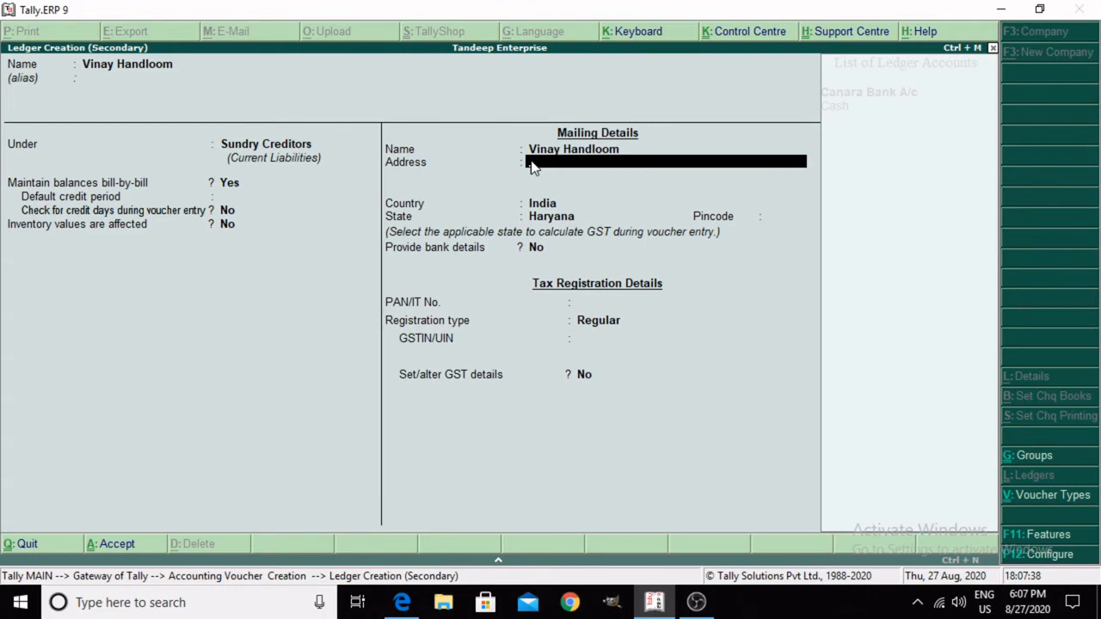
# Step: Enter the supplier's shop number and nearby landmark as the first line of the mailing address
pyautogui.moveTo(402, 602)
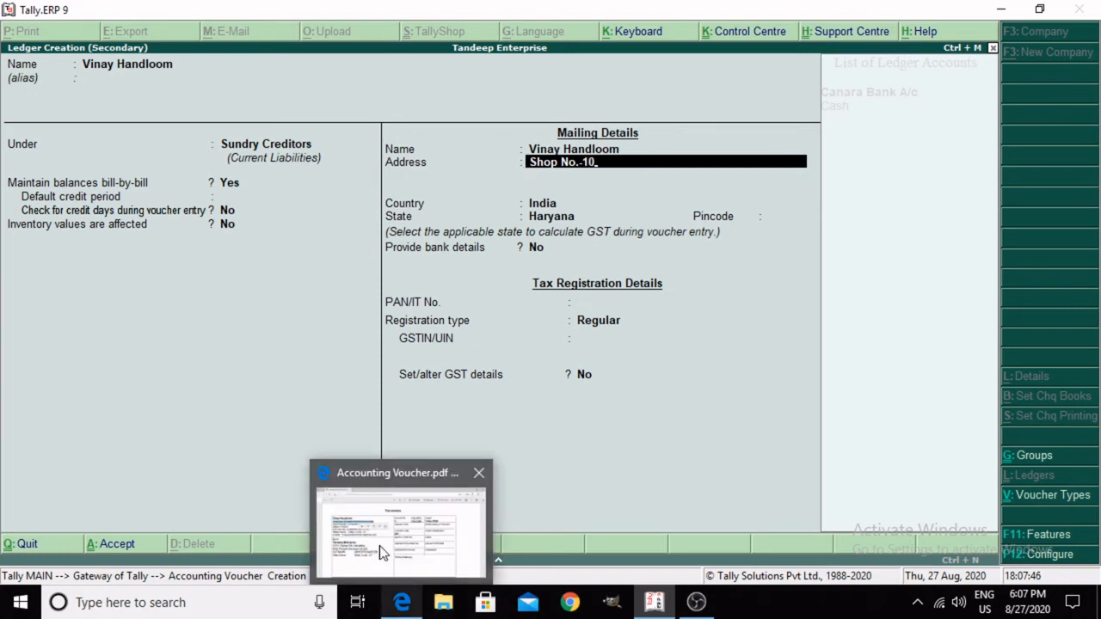
pyautogui.moveTo(383, 550)
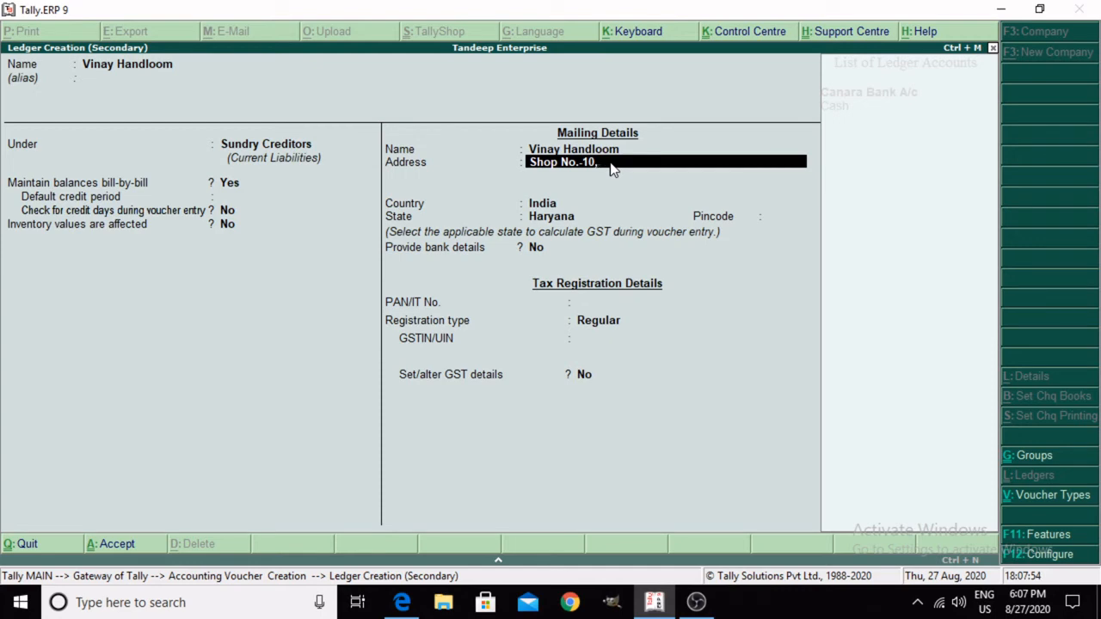
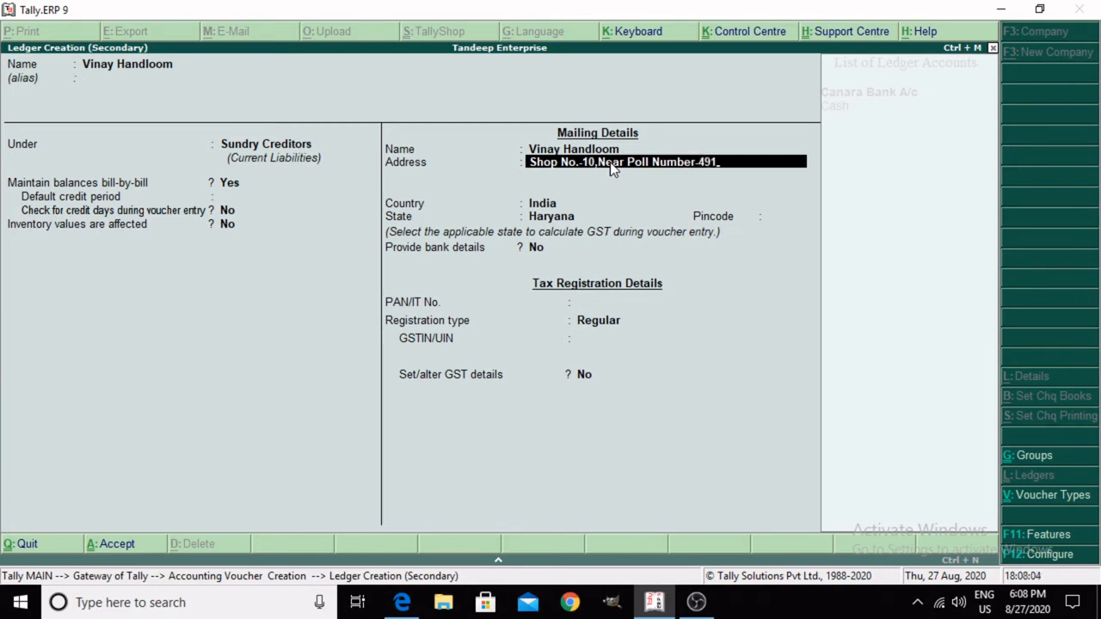
pyautogui.press('Return')
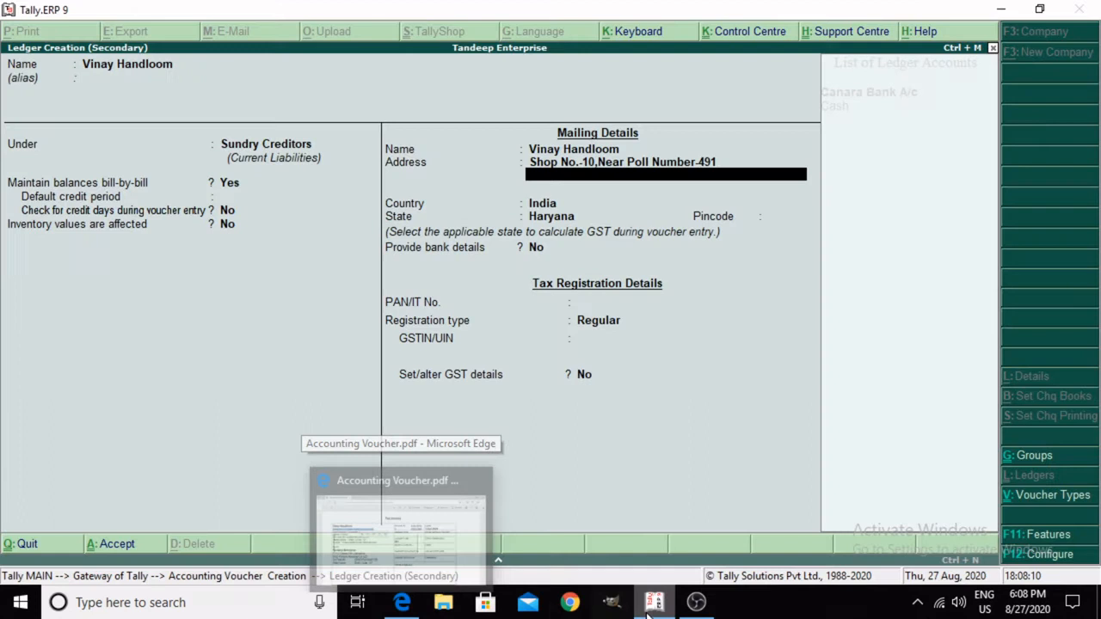
# Step: Enter the supplier's locality and market name as the second line of the mailing address
pyautogui.moveTo(655, 602)
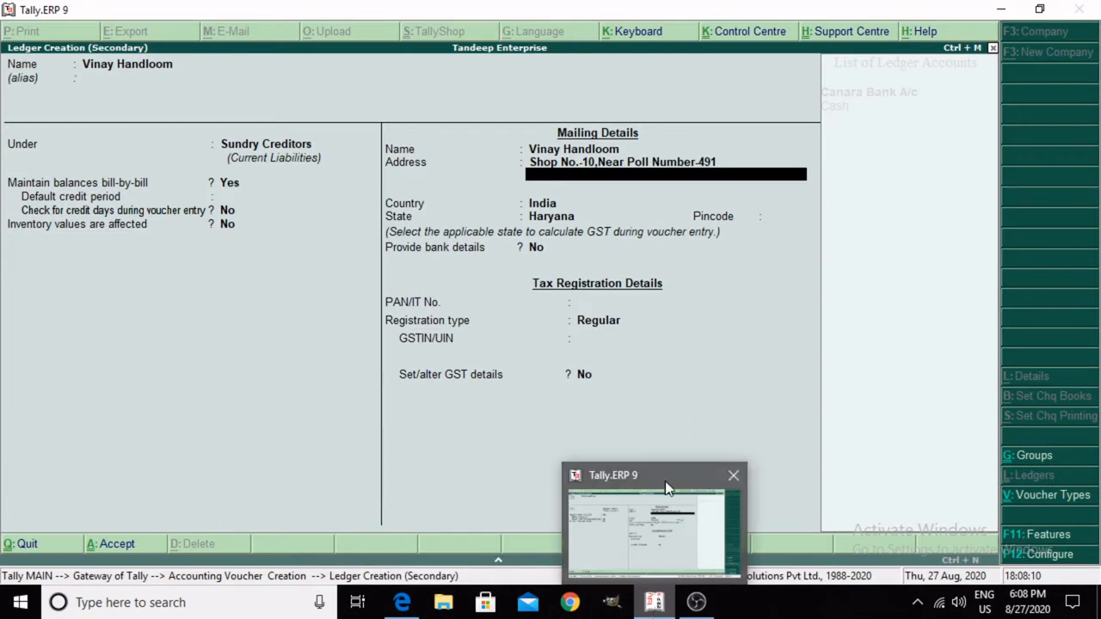
pyautogui.write('Kar')
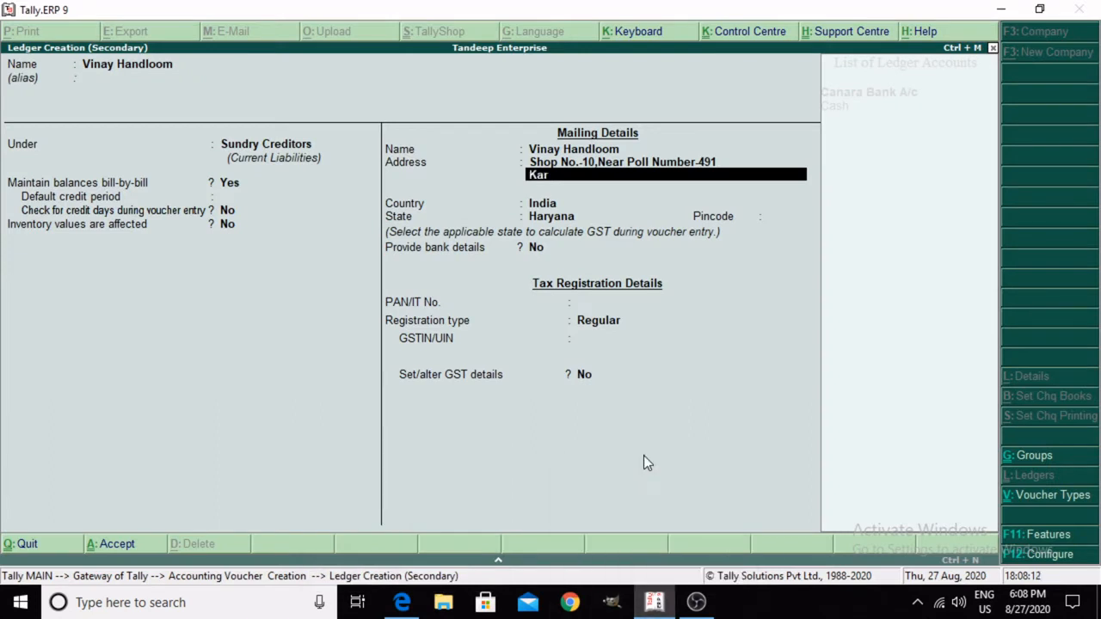
pyautogui.write('ol Bagh Computer')
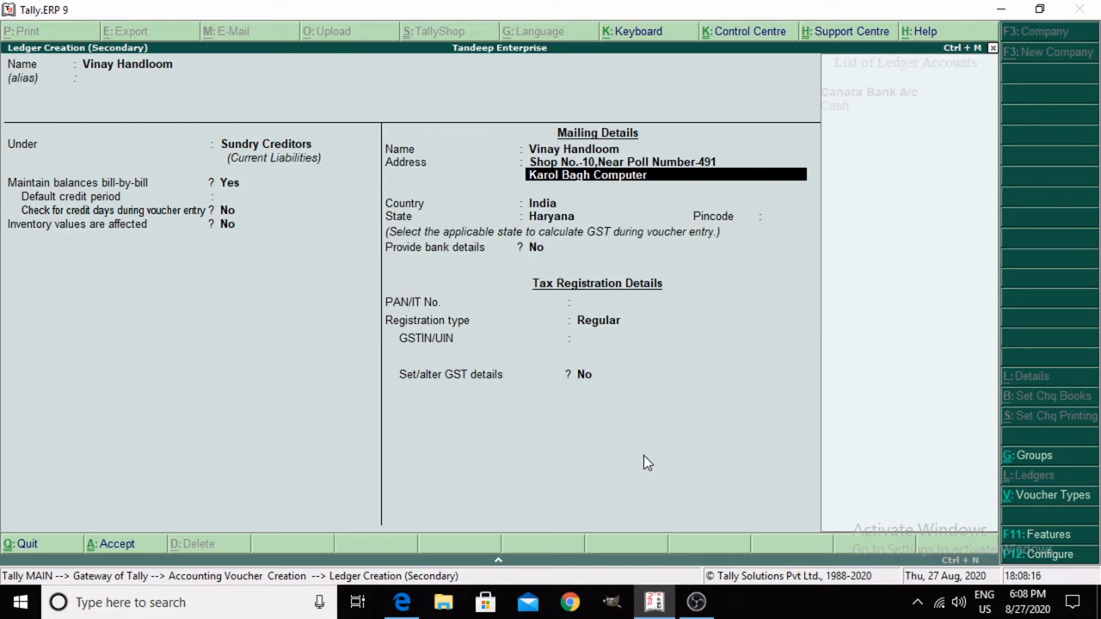
pyautogui.write(' Mr')
pyautogui.press('BackSpace')
pyautogui.write('arkit')
# Step: Check the supplier's city and postal code on the tax invoice in Microsoft Edge and return to Tally.ERP 9
pyautogui.click(402, 602)
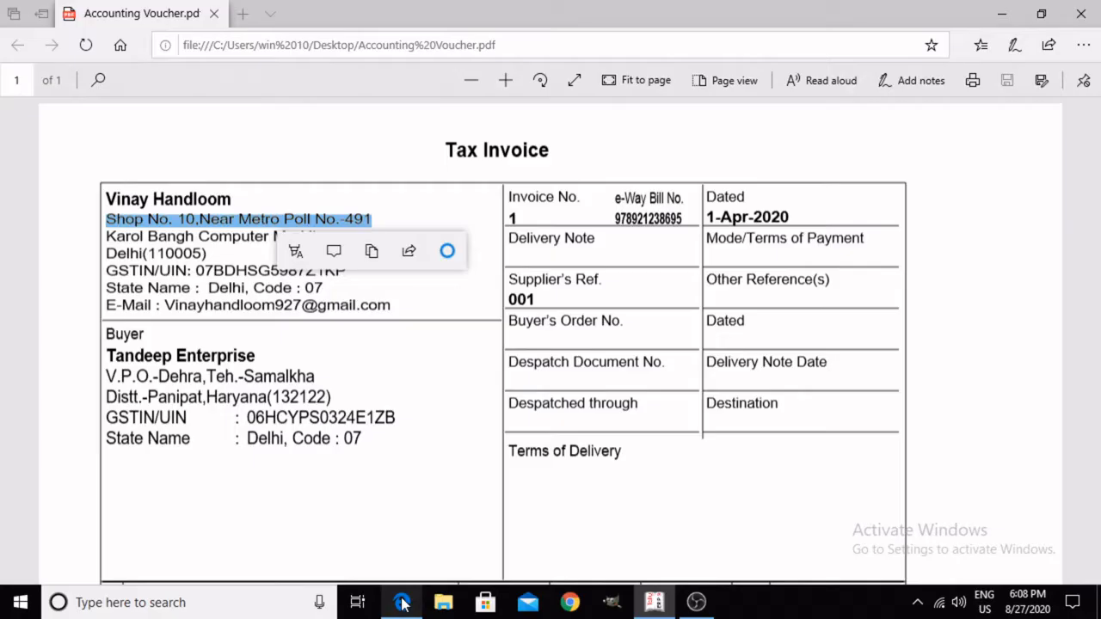
pyautogui.click(225, 284)
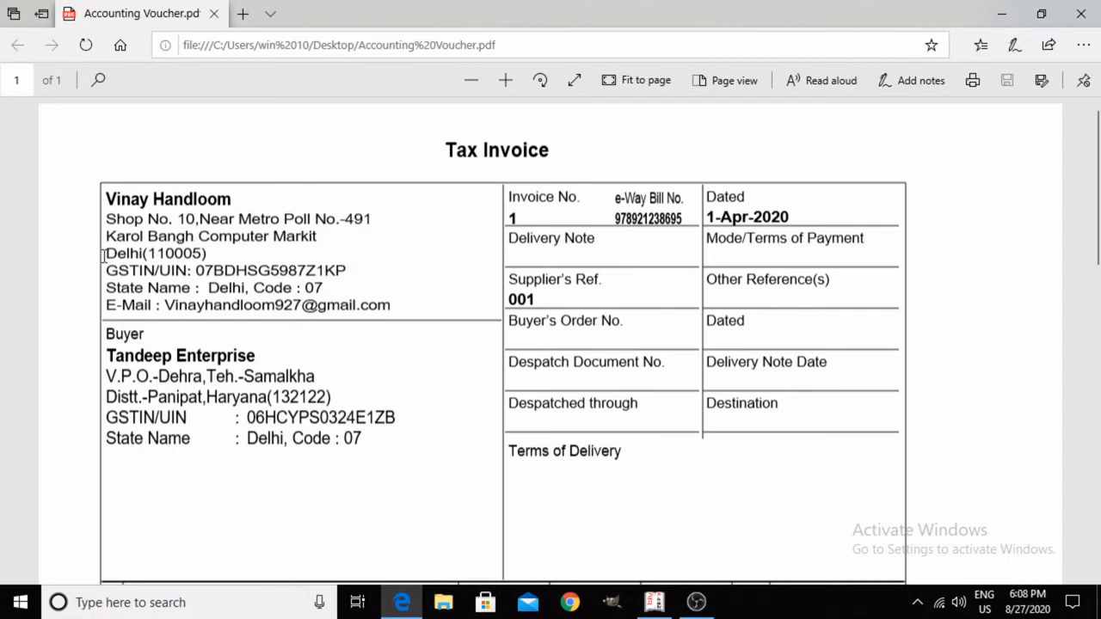
pyautogui.moveTo(104, 253); pyautogui.dragTo(221, 251)
pyautogui.click(203, 257)
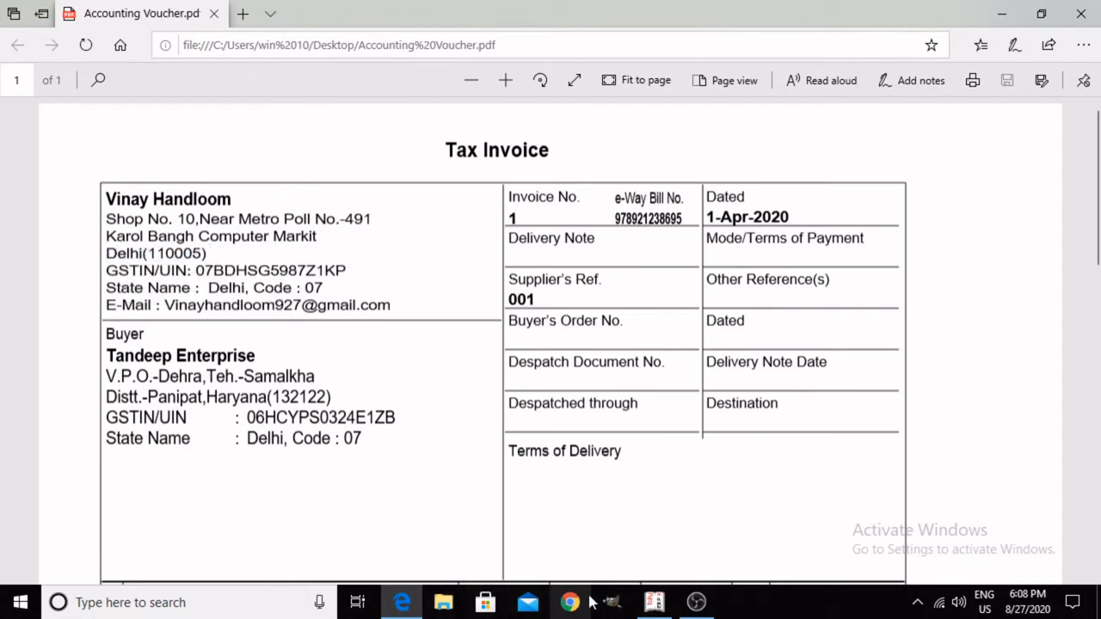
pyautogui.click(652, 602)
# Step: Enter the supplier's city and postal code as the third address line, keeping India as the country
pyautogui.press('Return')
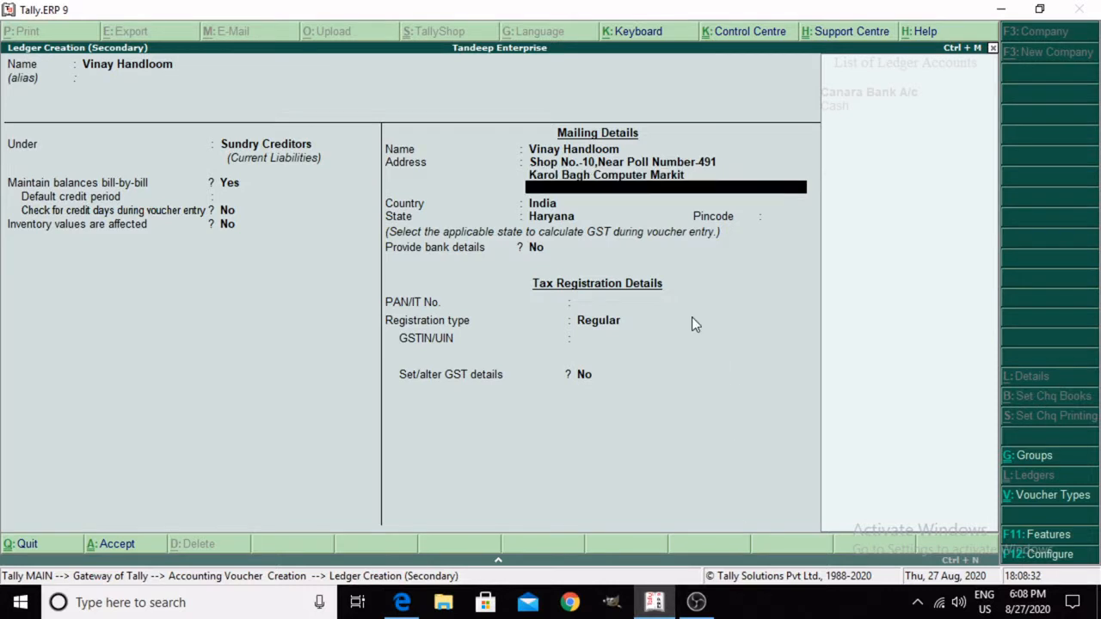
pyautogui.write('Delhi(110005)')
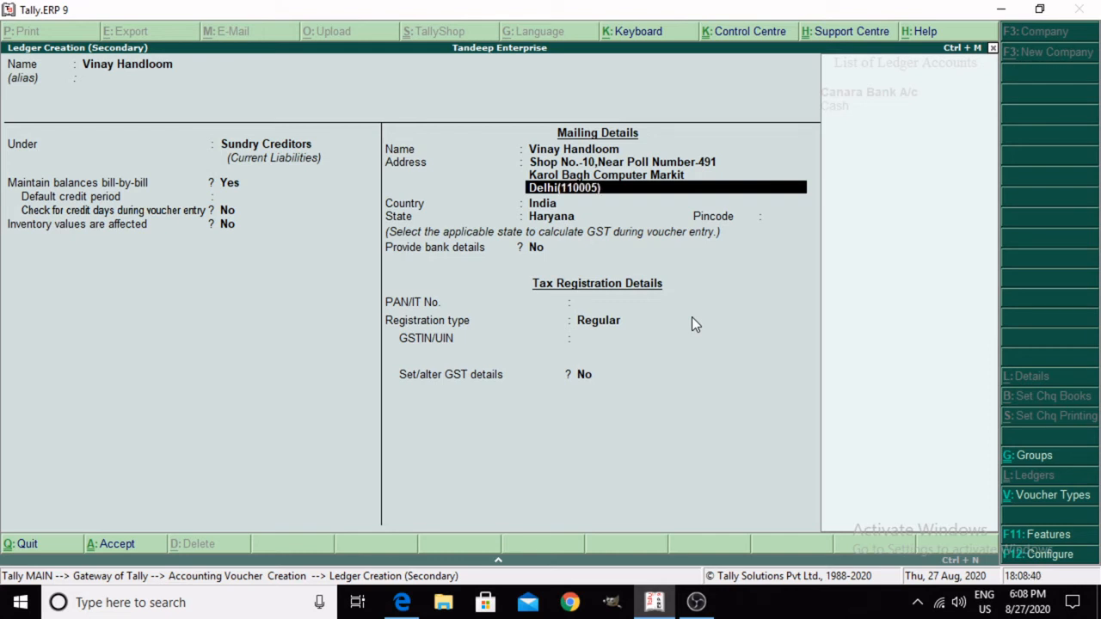
pyautogui.press('Return')
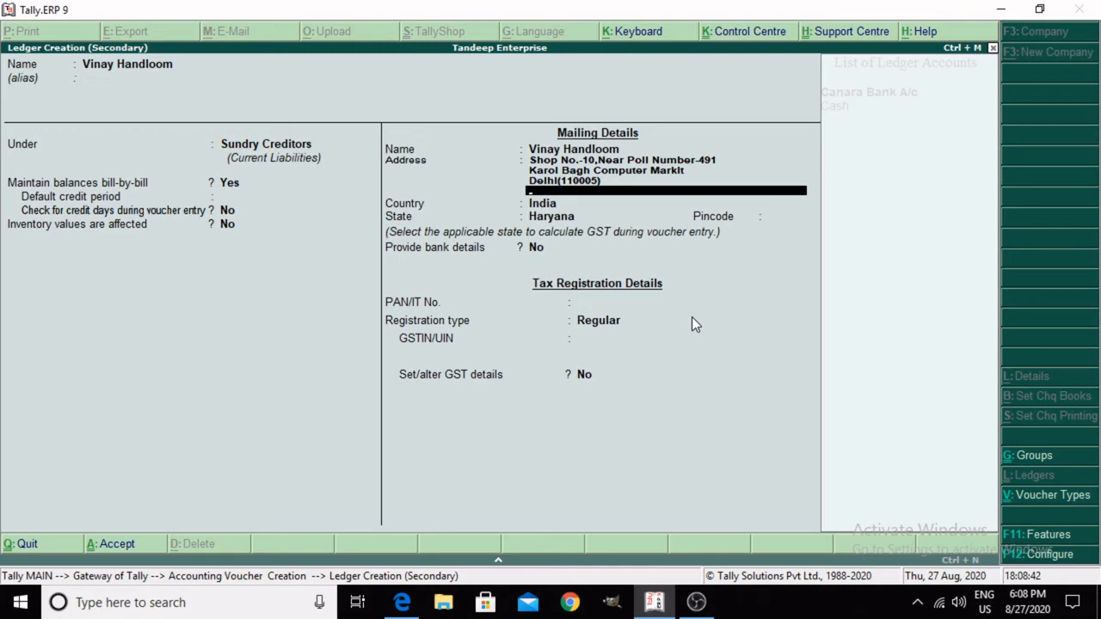
pyautogui.press('Return')
pyautogui.press('Return')
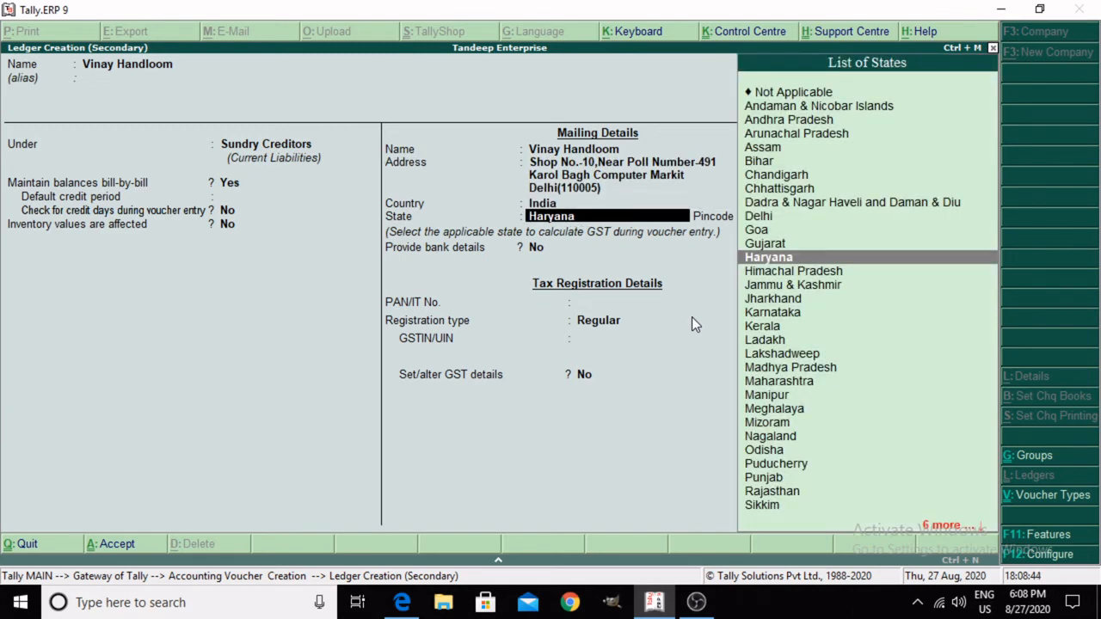
# Step: Set the ledger's state to Delhi and fill in the supplier's postal code
pyautogui.write('Del')
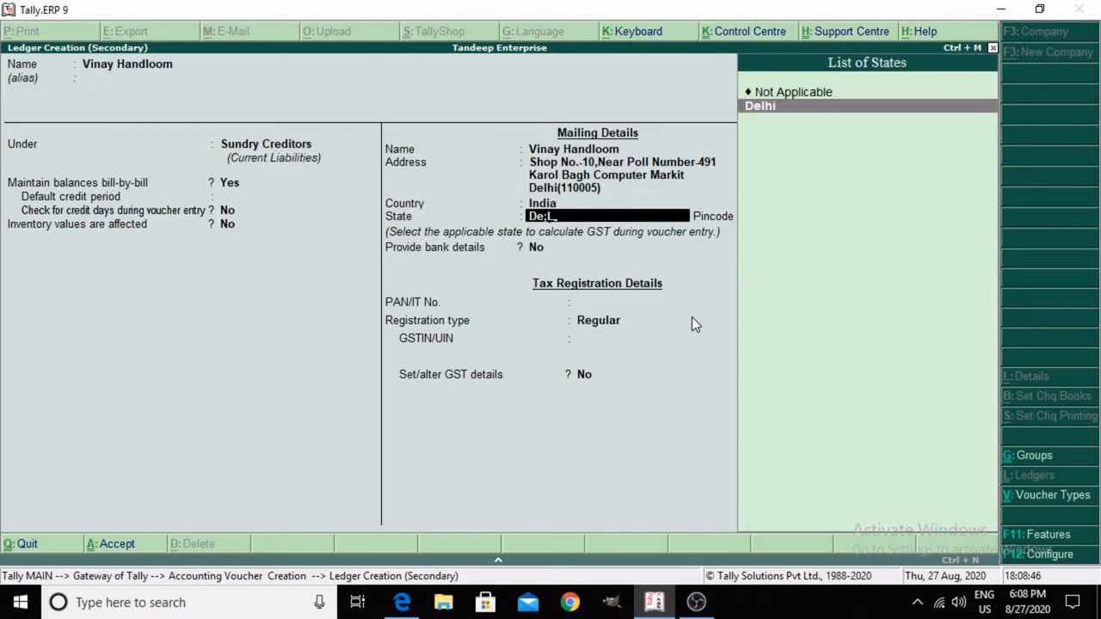
pyautogui.press('BackSpace')
pyautogui.write('lhi')
pyautogui.press('Return')
pyautogui.write('11')
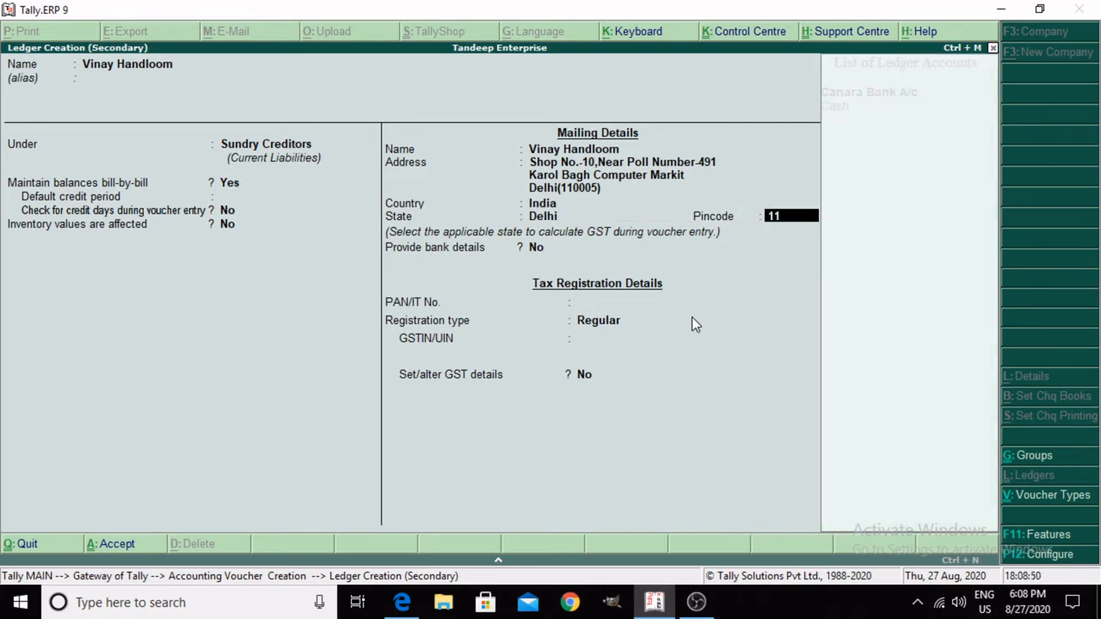
pyautogui.write('0005')
pyautogui.press('Return')
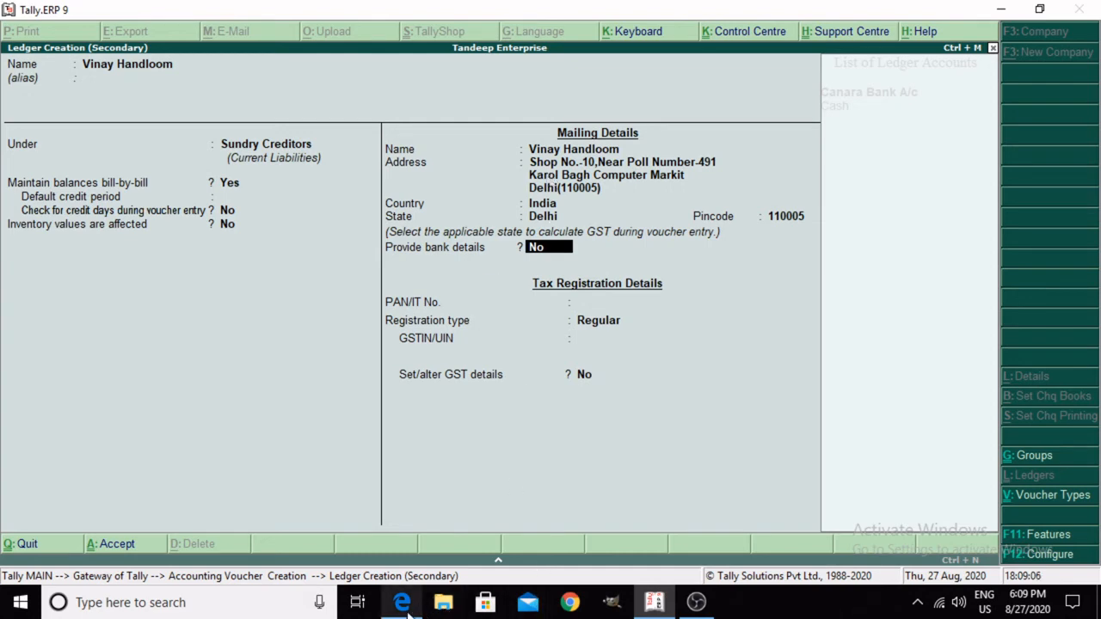
# Step: Review the tax summary and supplier details on the tax invoice in Microsoft Edge
pyautogui.moveTo(401, 602)
pyautogui.click(320, 454)
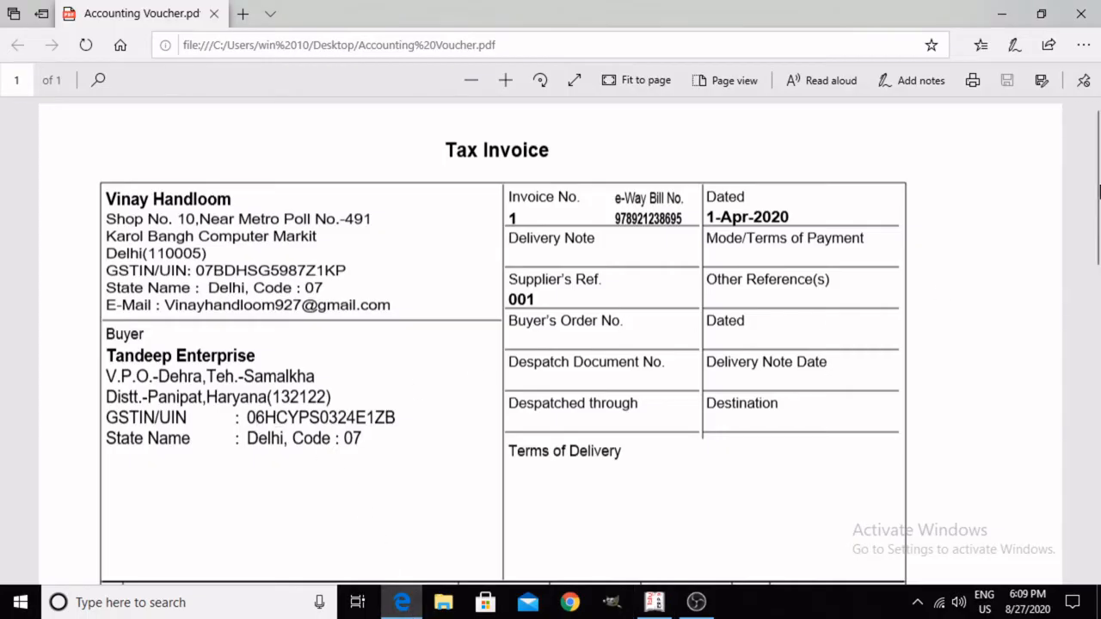
pyautogui.moveTo(1098, 183); pyautogui.dragTo(1099, 456)
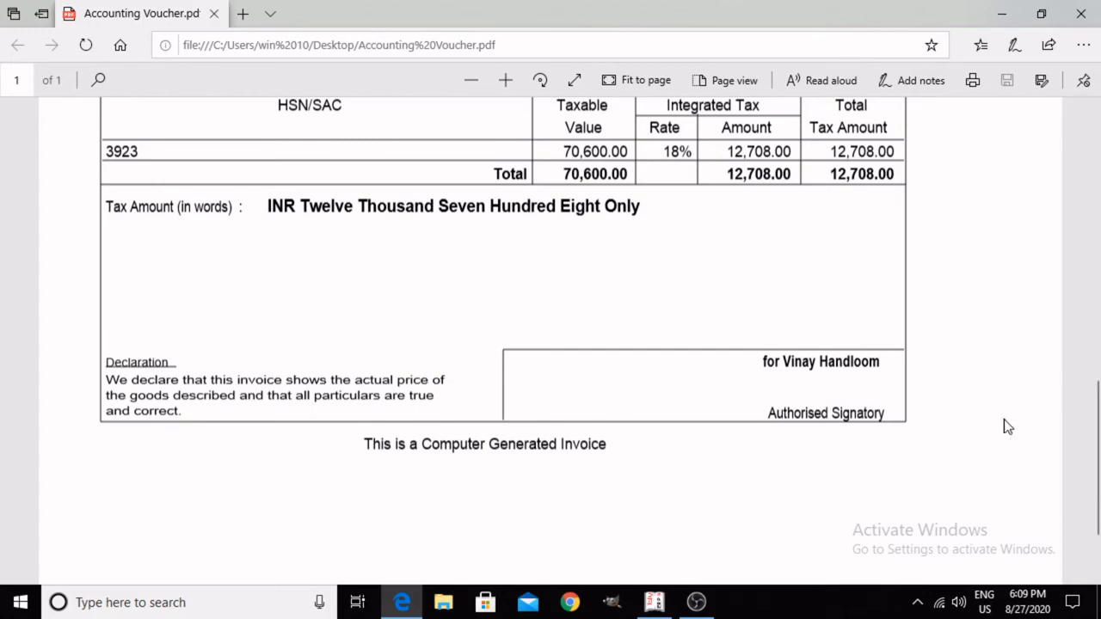
pyautogui.moveTo(1097, 456); pyautogui.dragTo(1096, 120)
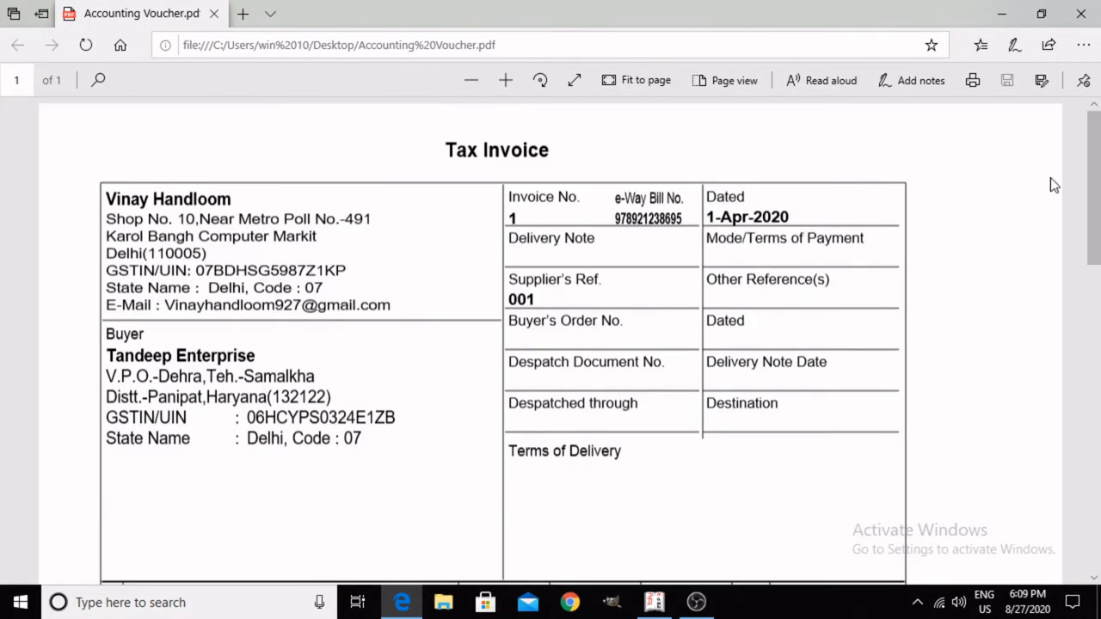
# Step: Leave bank details set to No in Tally.ERP 9, check the supplier's GSTIN on the Microsoft Edge tax invoice, and return to Tally.ERP 9
pyautogui.click(660, 604)
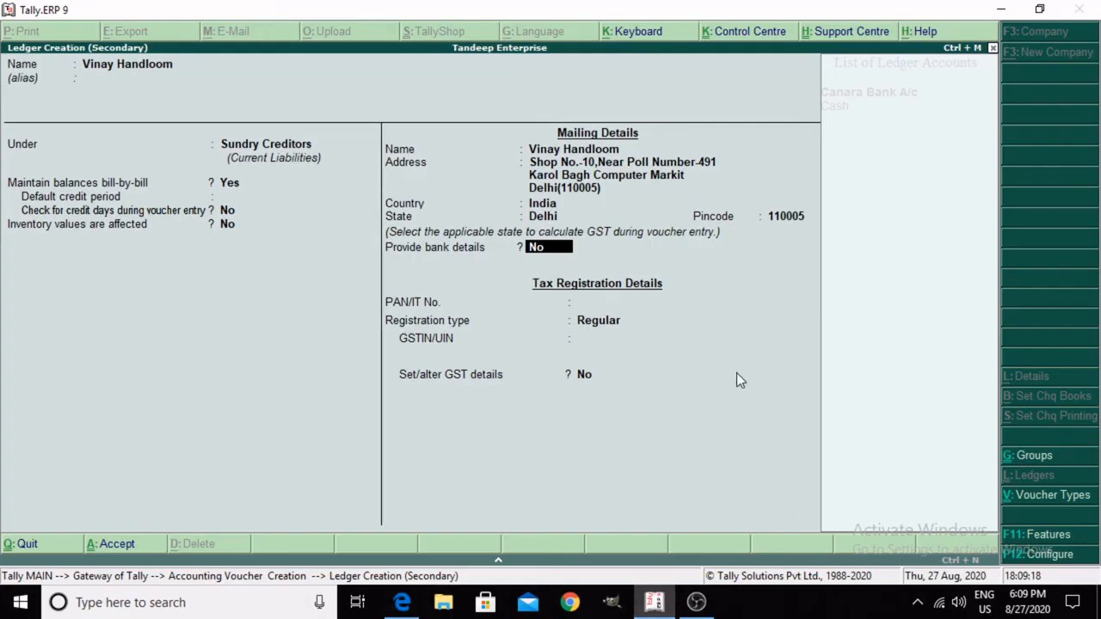
pyautogui.press('Return')
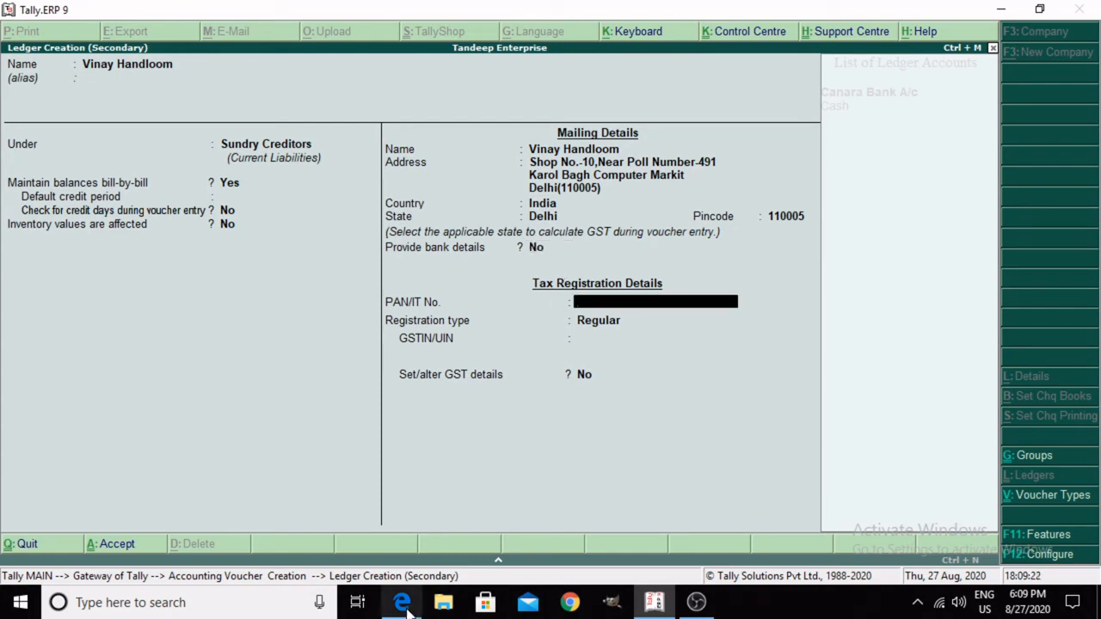
pyautogui.moveTo(402, 602)
pyautogui.click(352, 515)
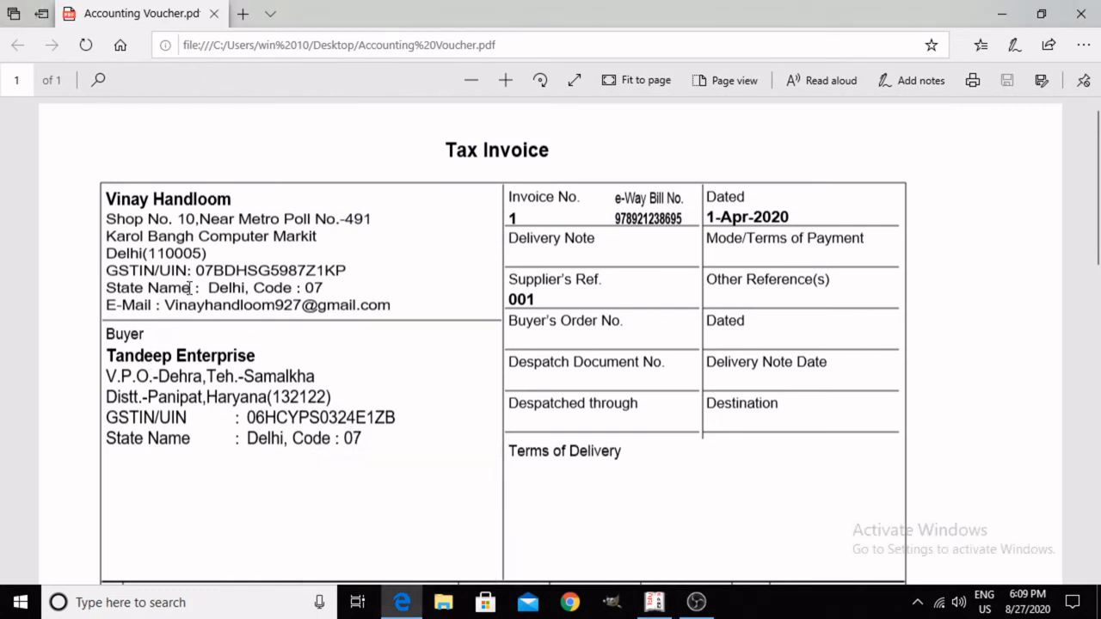
pyautogui.moveTo(198, 270); pyautogui.dragTo(314, 277)
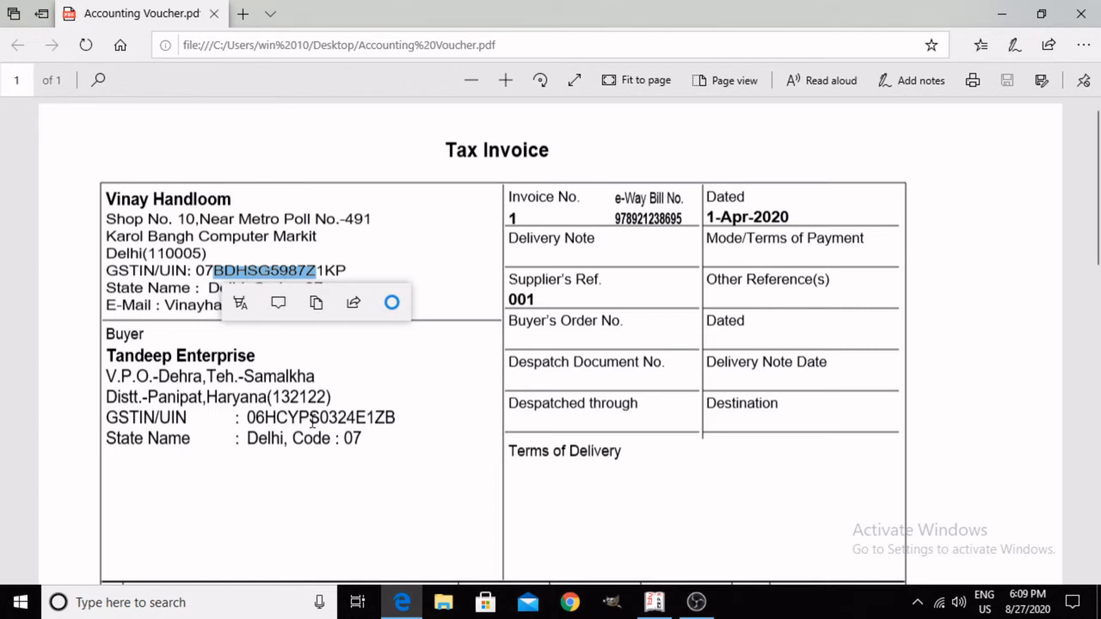
pyautogui.click(653, 602)
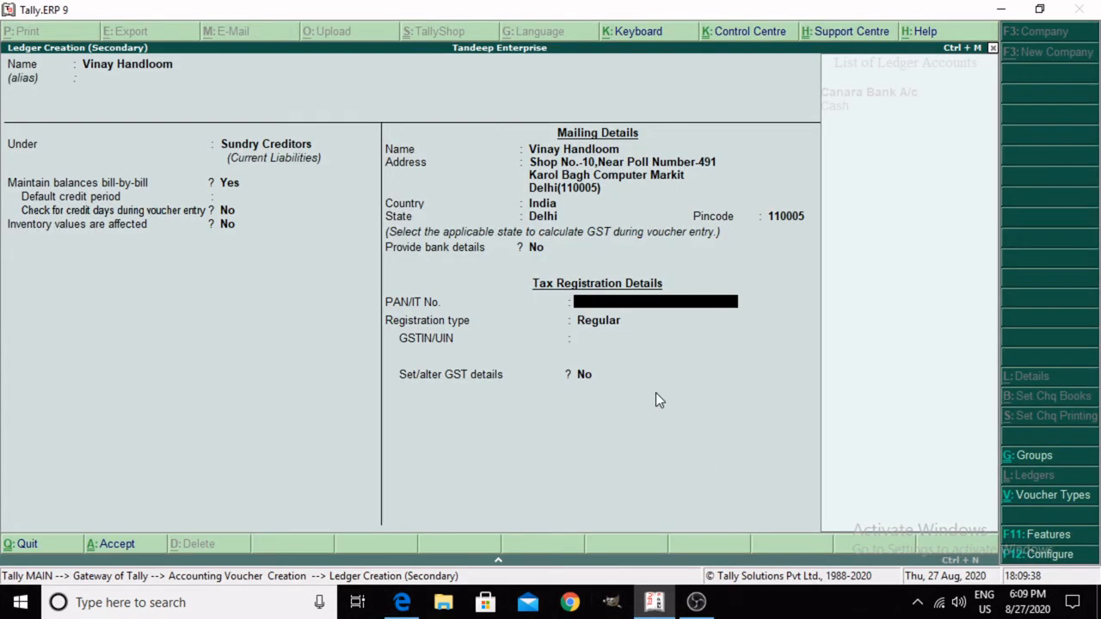
# Step: Fill in the supplier's PAN/IT number from the invoice's GSTIN and keep the registration type as Regular
pyautogui.moveTo(401, 602)
pyautogui.moveTo(381, 562)
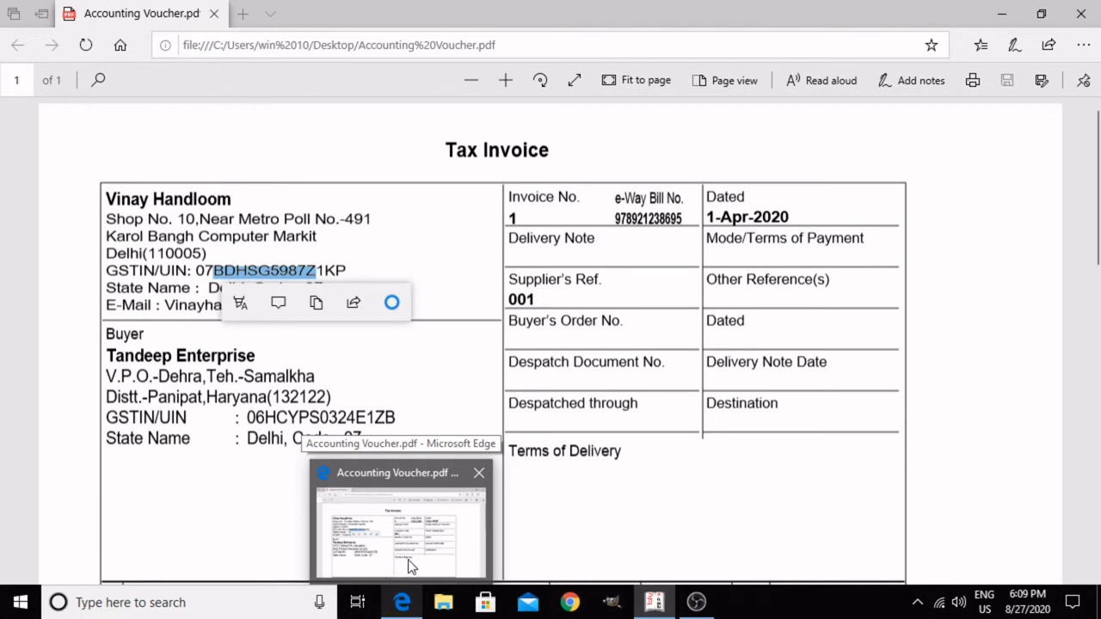
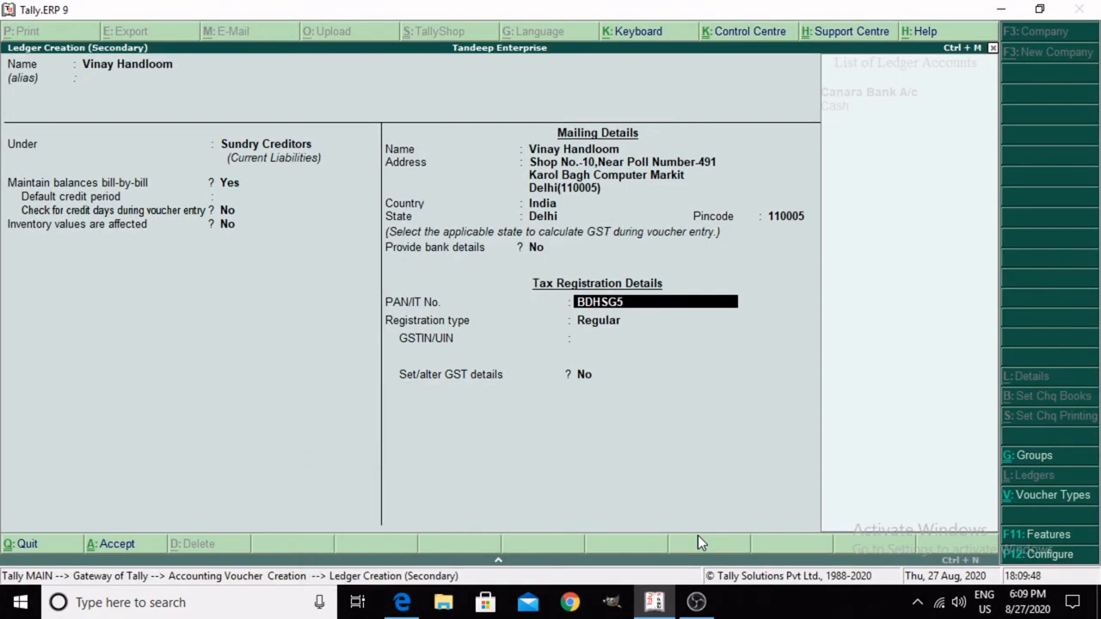
pyautogui.press('Return')
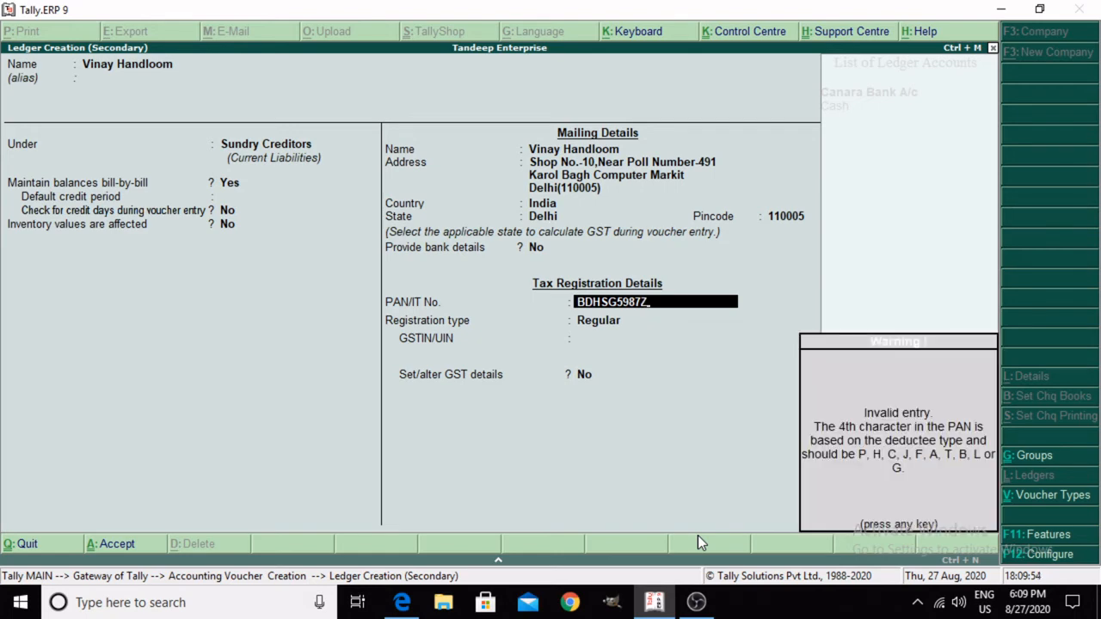
pyautogui.press('Return')
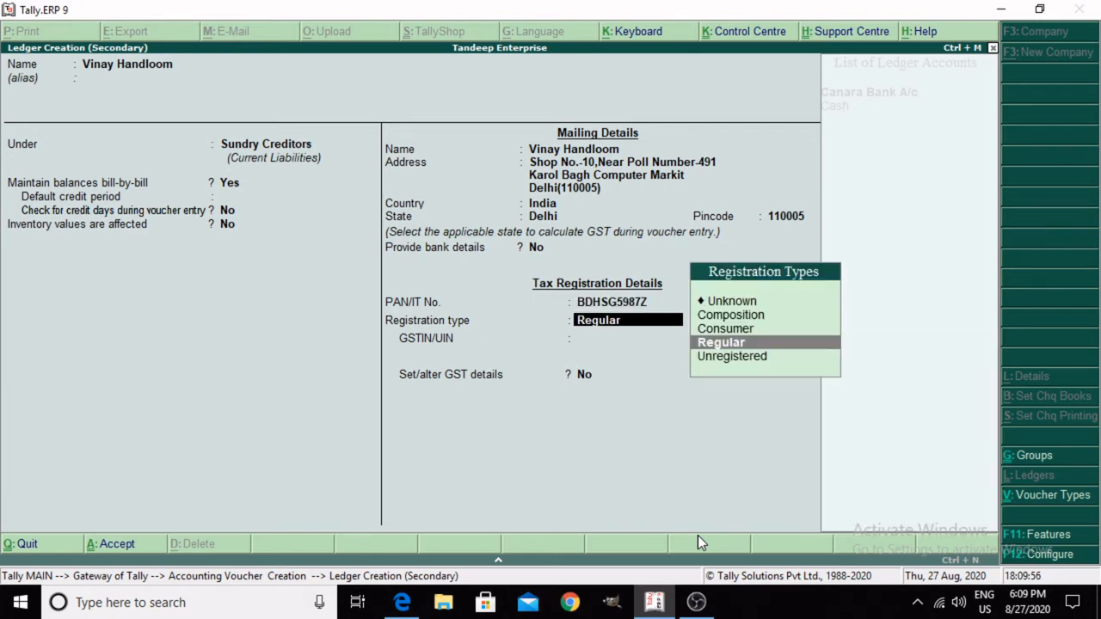
pyautogui.press('BackSpace')
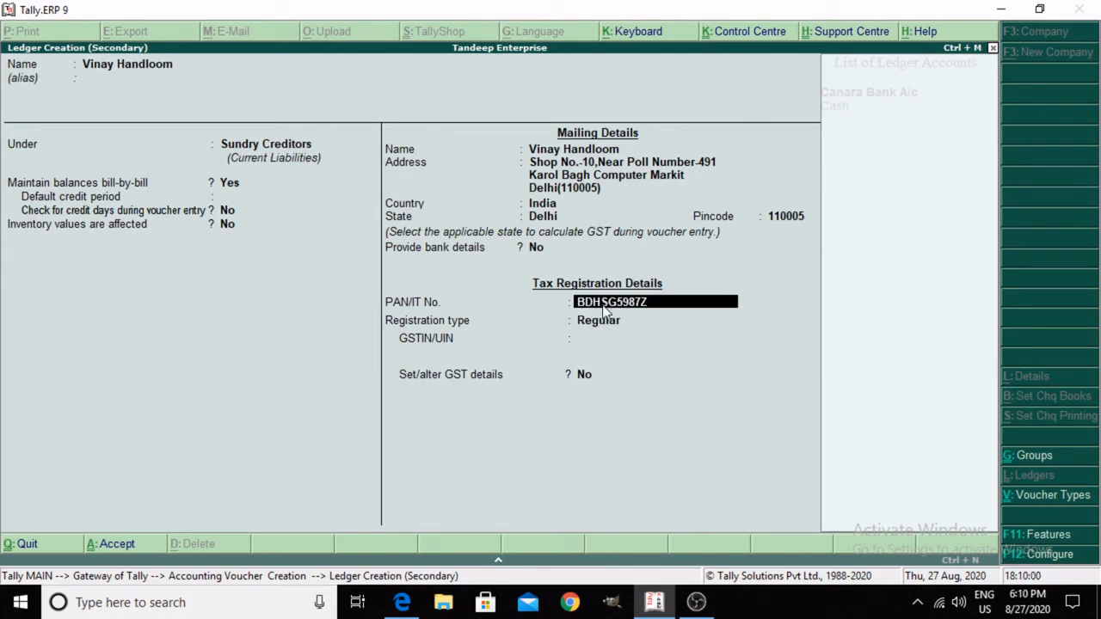
pyautogui.press('Return')
pyautogui.press('Return')
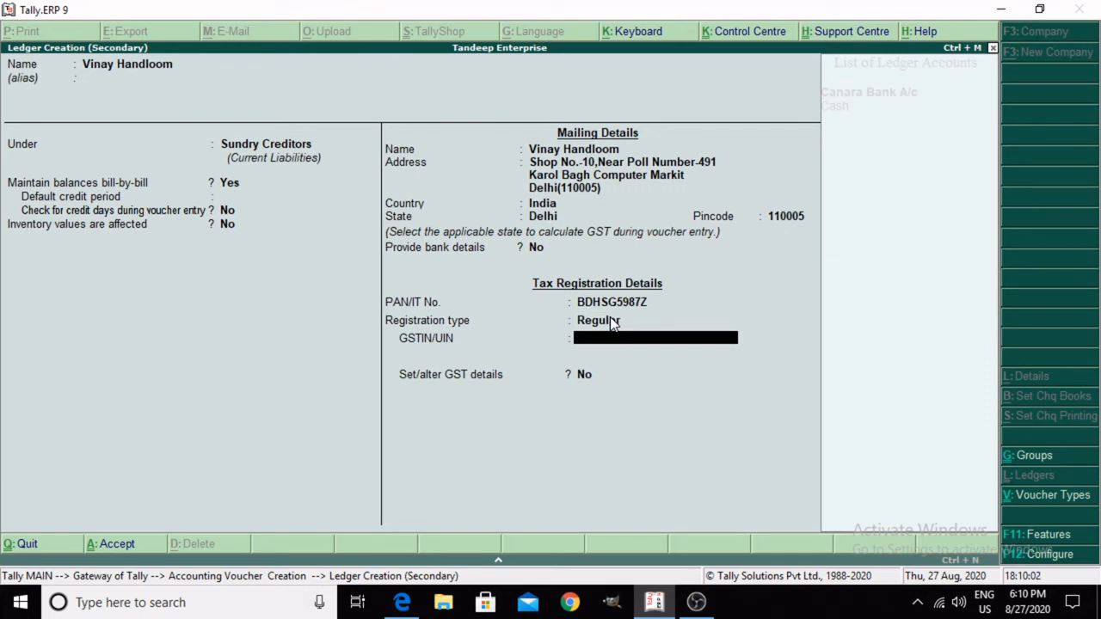
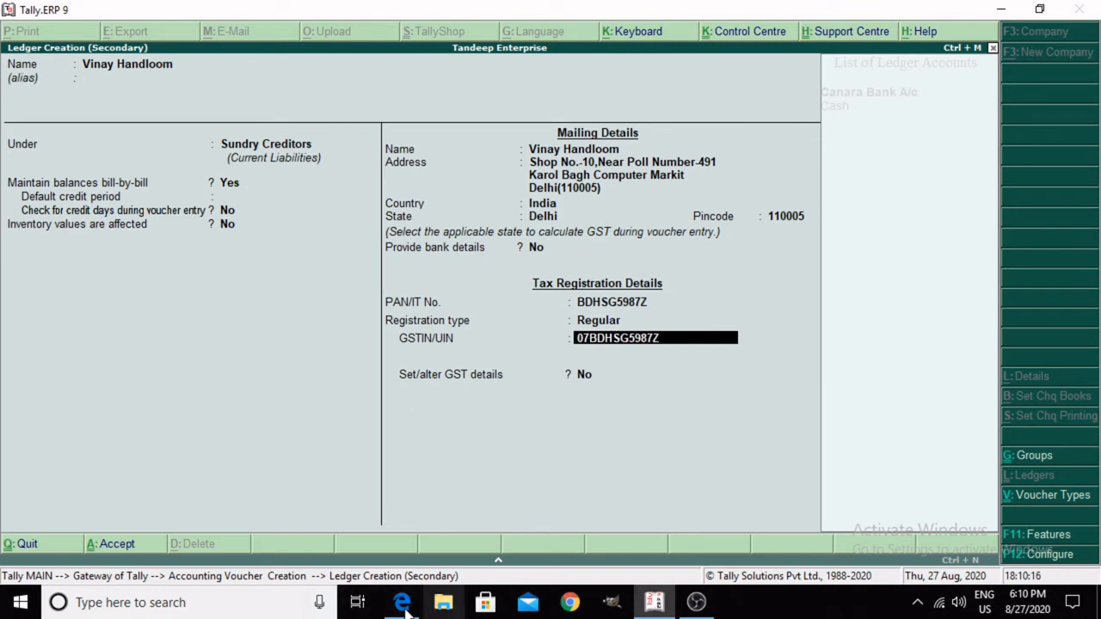
# Step: Fill in the supplier's full GSTIN/UIN as given on the tax invoice
pyautogui.moveTo(402, 604)
pyautogui.moveTo(387, 577)
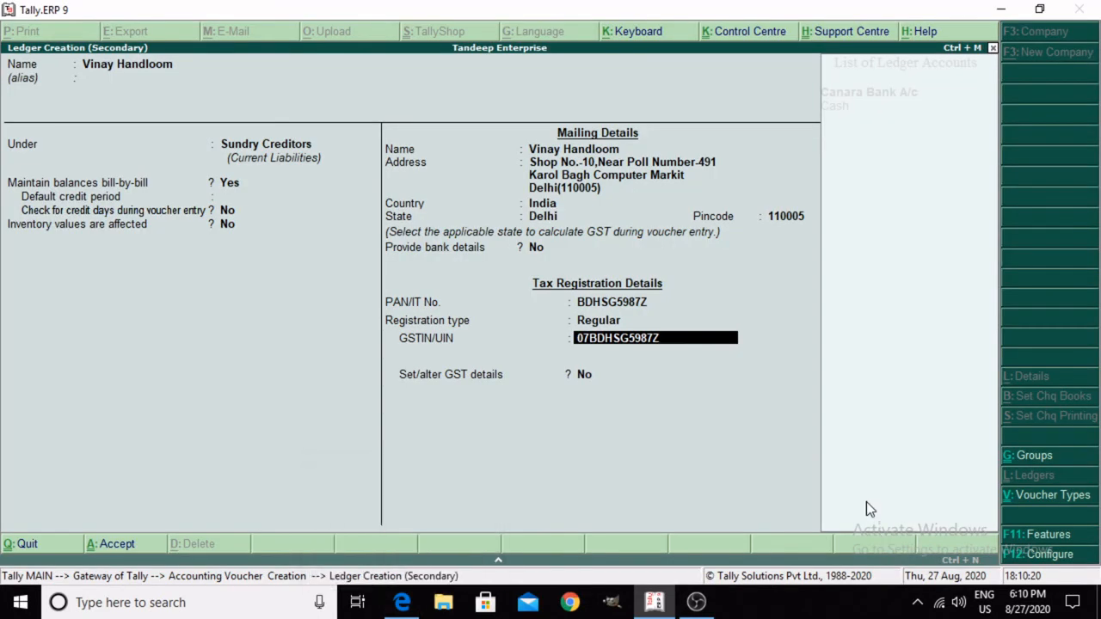
pyautogui.press('Return')
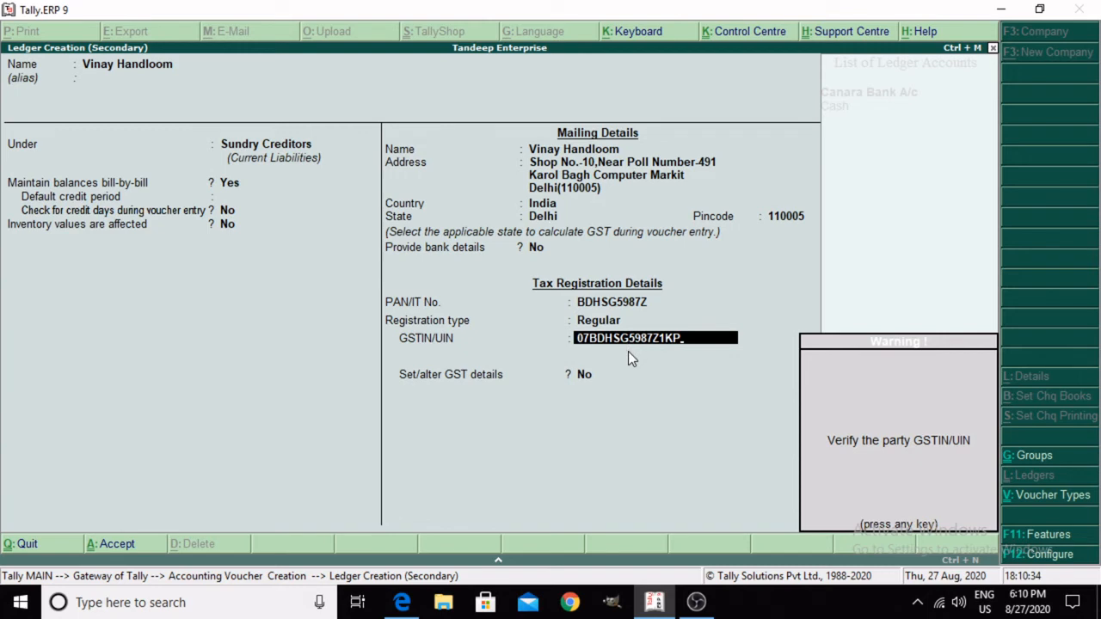
pyautogui.press('Return')
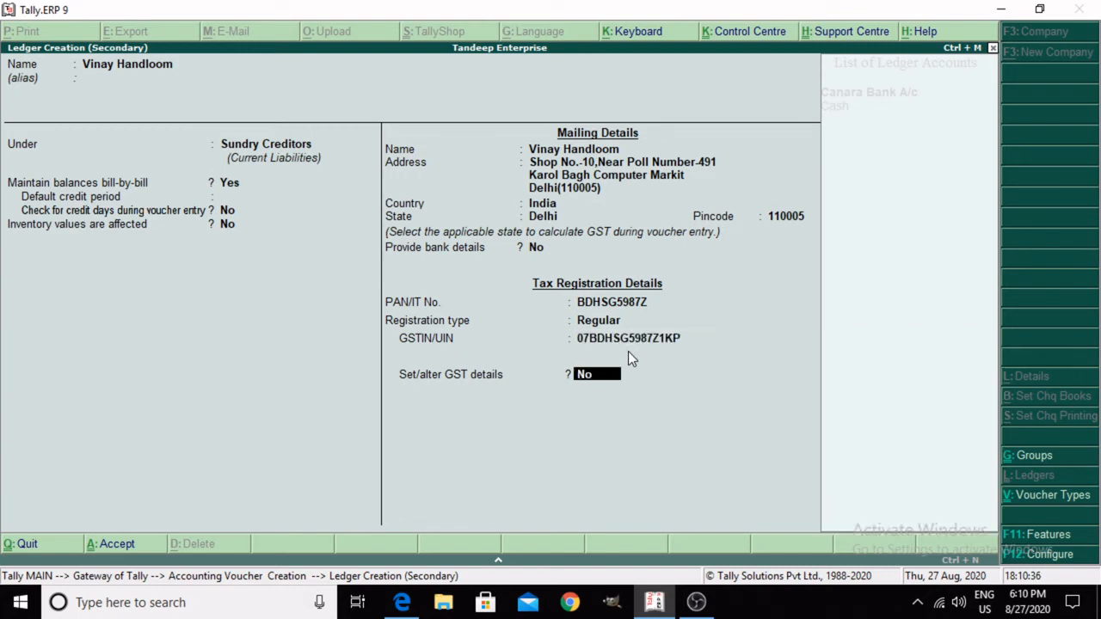
# Step: Save the supplier ledger without altering GST details and accept the voucher's party details
pyautogui.press('Return')
pyautogui.press('Return')
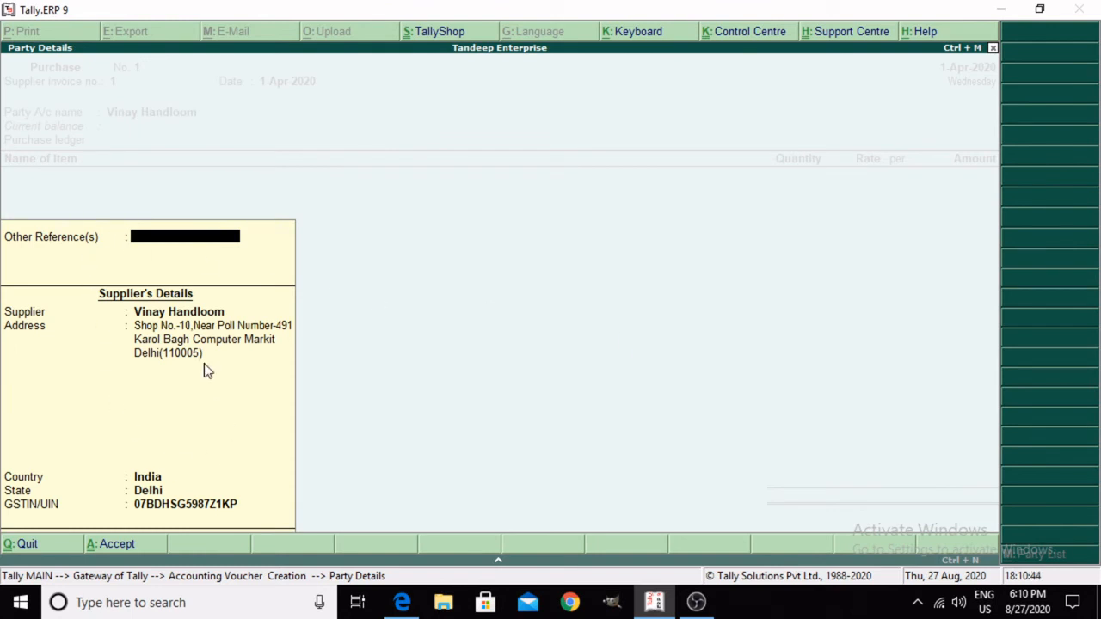
pyautogui.press('Return')
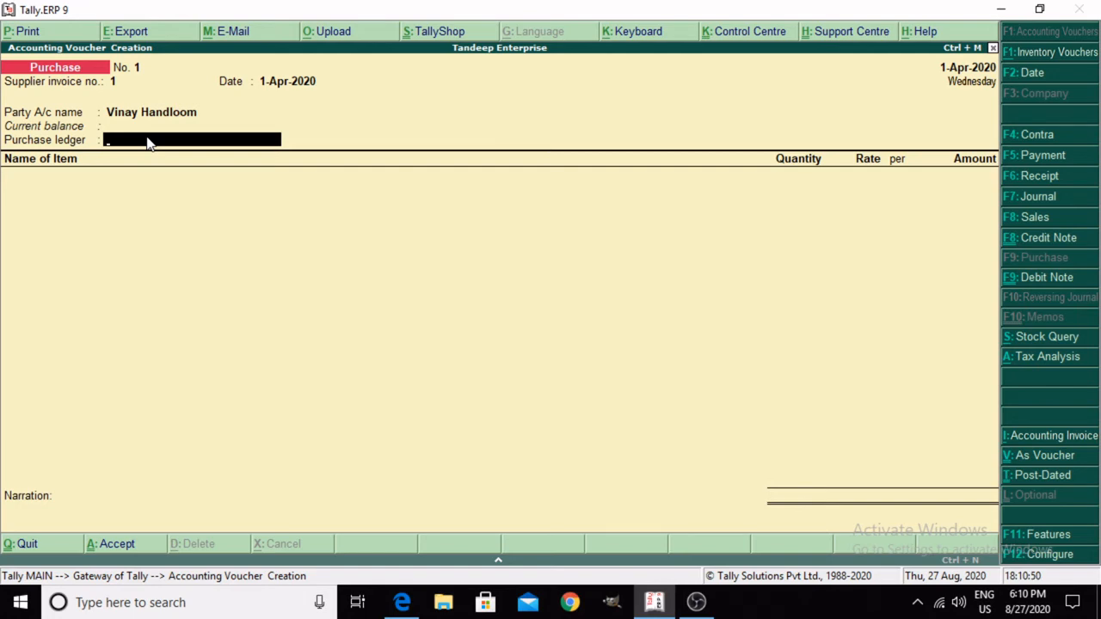
# Step: Start a new purchase ledger named Purchase A/c 18% and place it under Purchase Accounts
pyautogui.hotkey('alt', 'c')
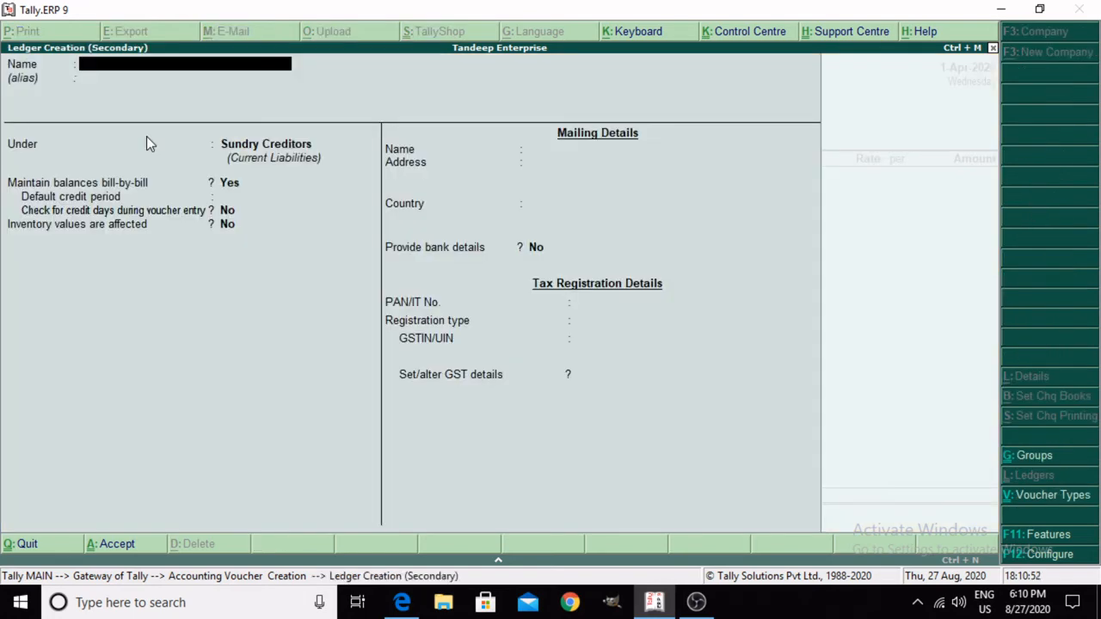
pyautogui.write('Purchase A/c 18%')
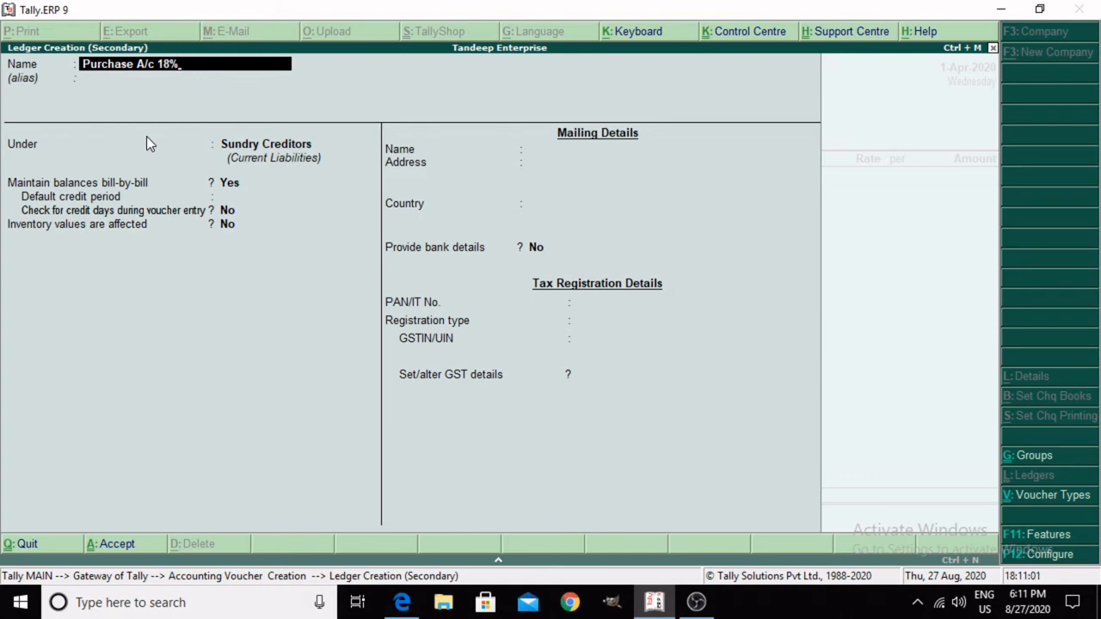
pyautogui.press('Return')
pyautogui.press('Return')
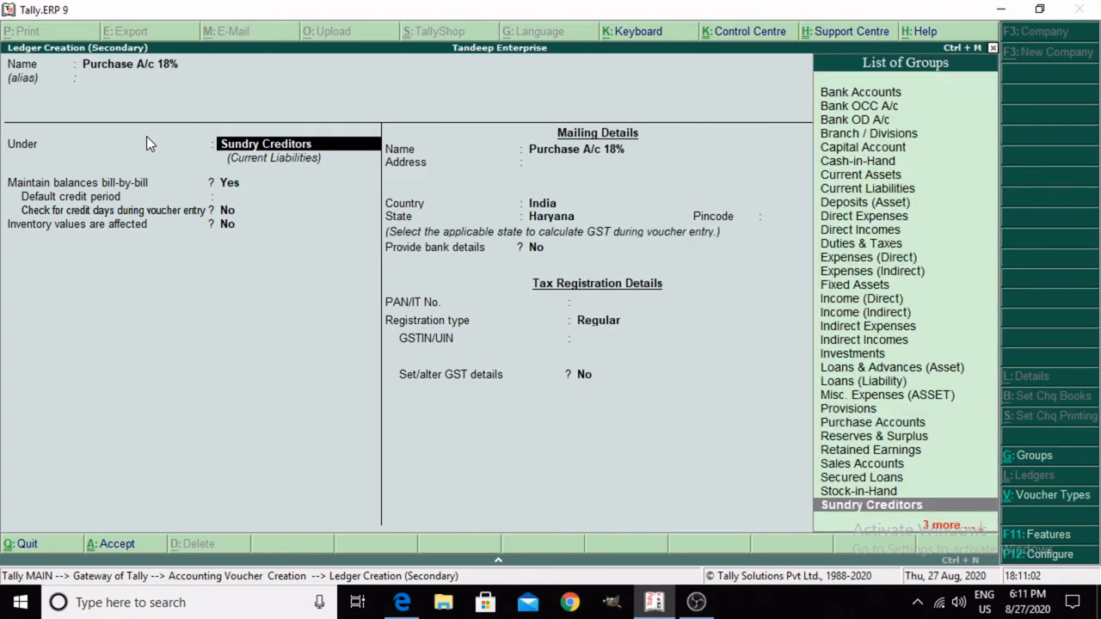
pyautogui.write('Pu')
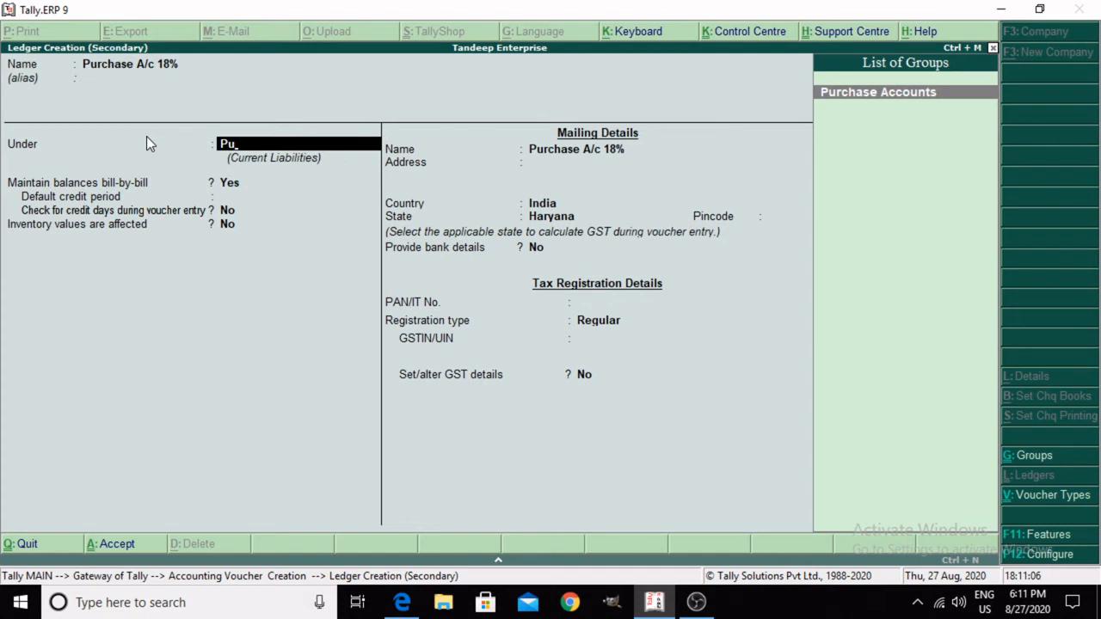
pyautogui.press('Return')
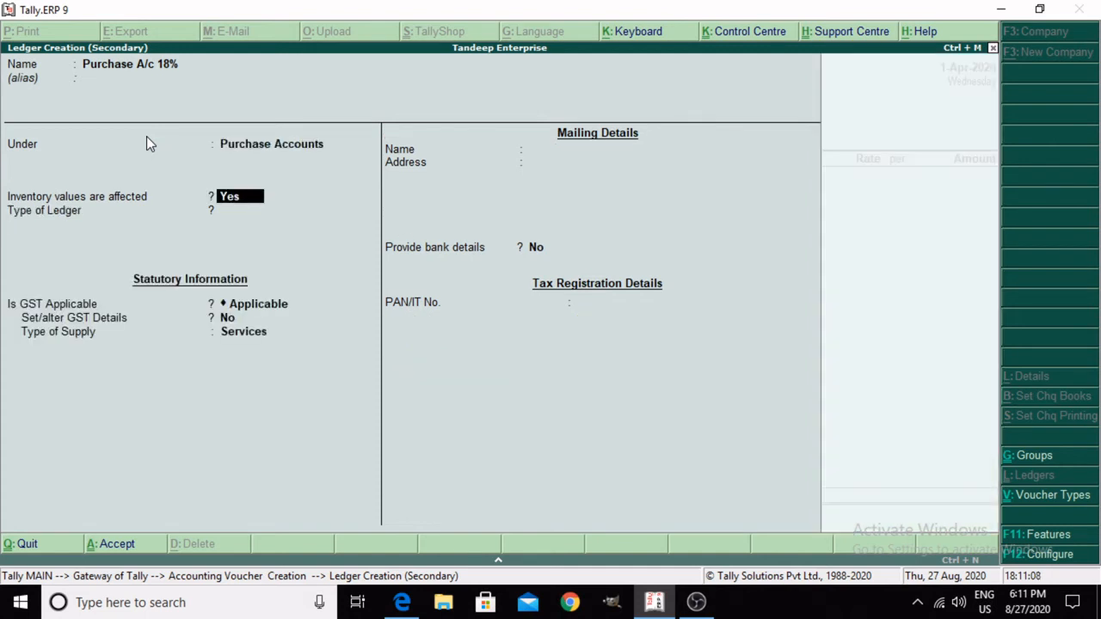
# Step: Keep inventory values affected, ledger type Not Applicable and GST Applicable, and set Set/alter GST Details to Yes
pyautogui.press('Return')
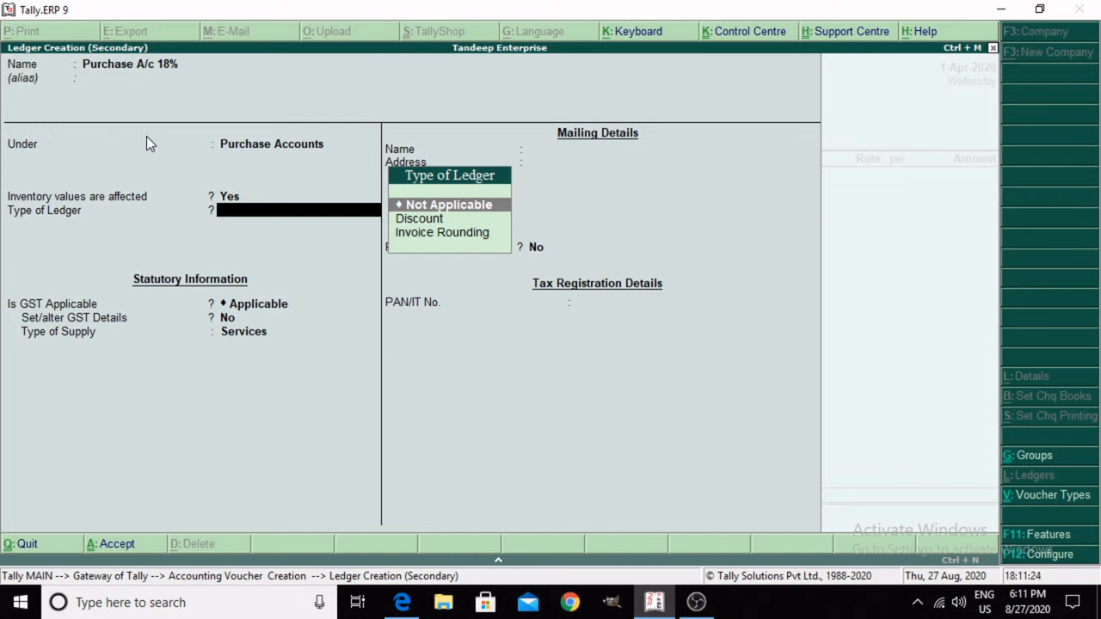
pyautogui.press('Return')
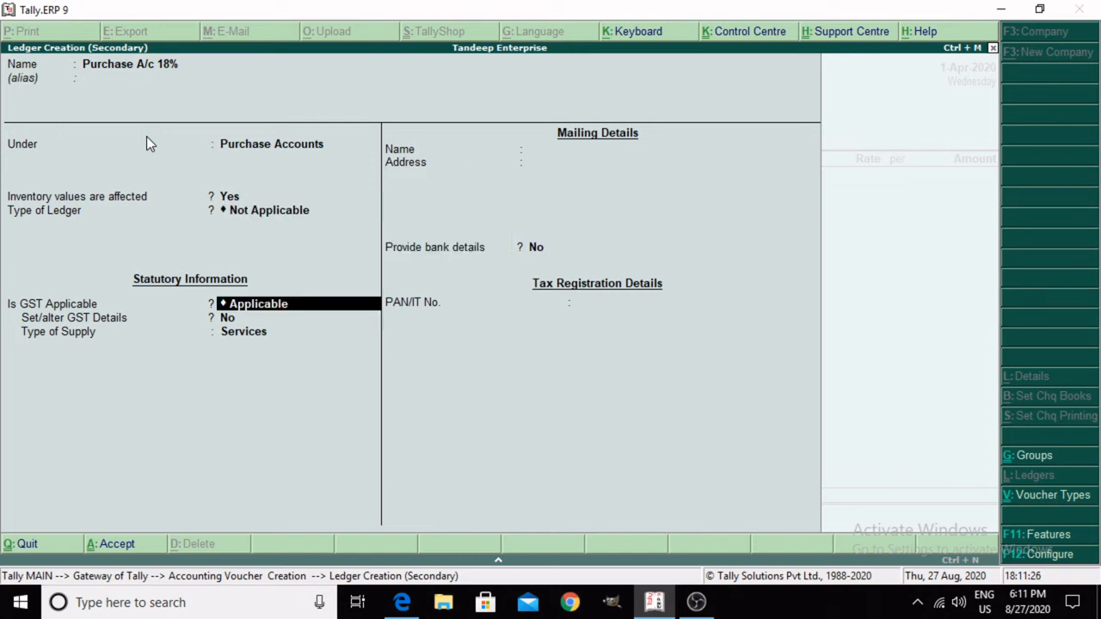
pyautogui.press('Return')
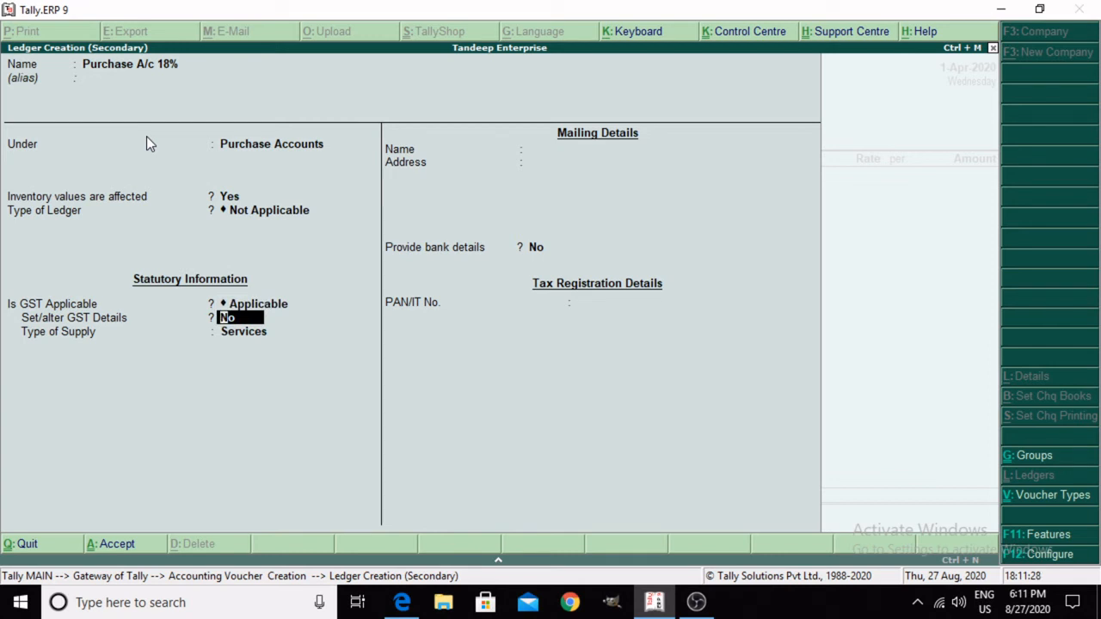
pyautogui.write('y')
pyautogui.press('Return')
pyautogui.press('Return')
pyautogui.press('Return')
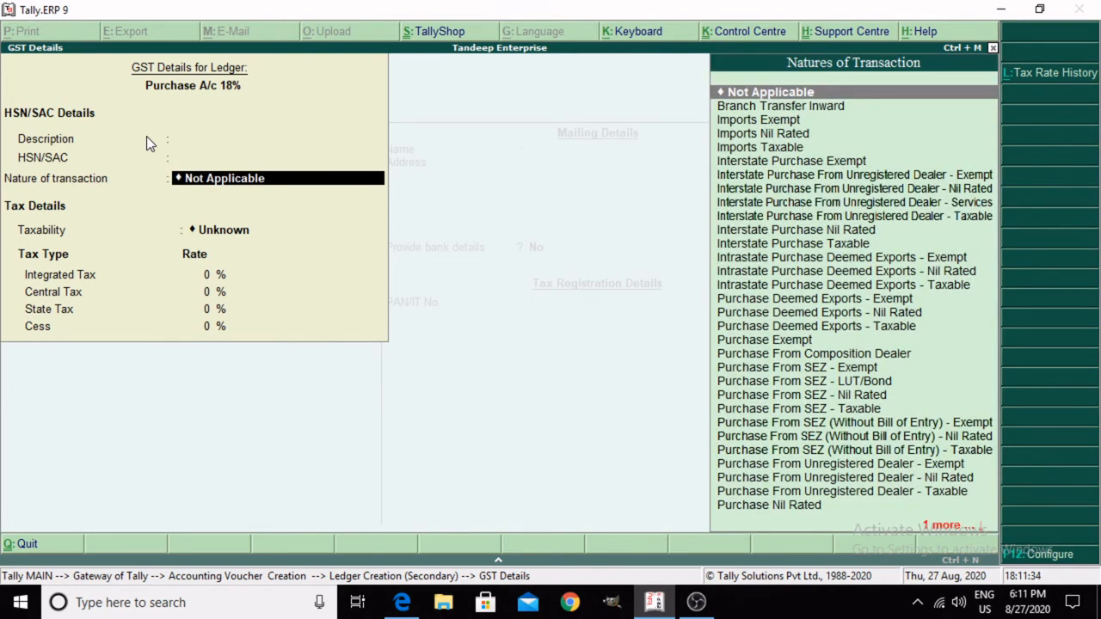
# Step: Leave the description and HSN/SAC blank and set the nature of transaction to Interstate Purchase Taxable
pyautogui.write('Pu')
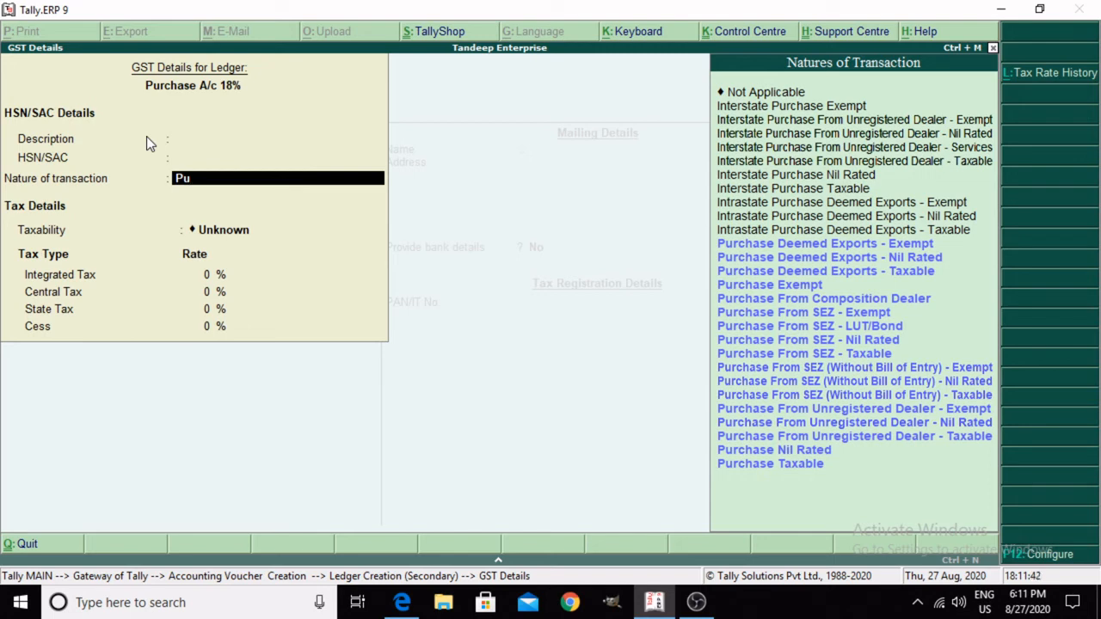
pyautogui.press('Up')
pyautogui.press('Up')
pyautogui.press('Up')
pyautogui.press('Up')
pyautogui.press('Up')
pyautogui.press('Up')
pyautogui.press('Up')
pyautogui.press('Up')
pyautogui.press('Up')
pyautogui.press('Up')
pyautogui.press('Up')
pyautogui.press('Up')
pyautogui.press('Up')
pyautogui.press('Up')
pyautogui.press('Up')
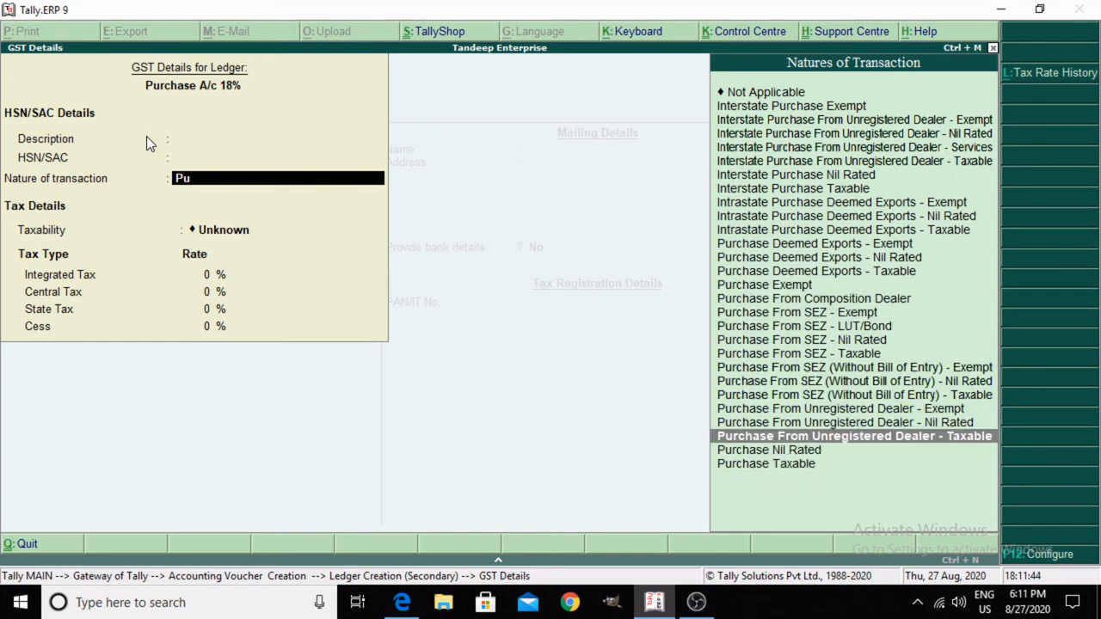
pyautogui.press('Up')
pyautogui.press('Up')
pyautogui.press('Up')
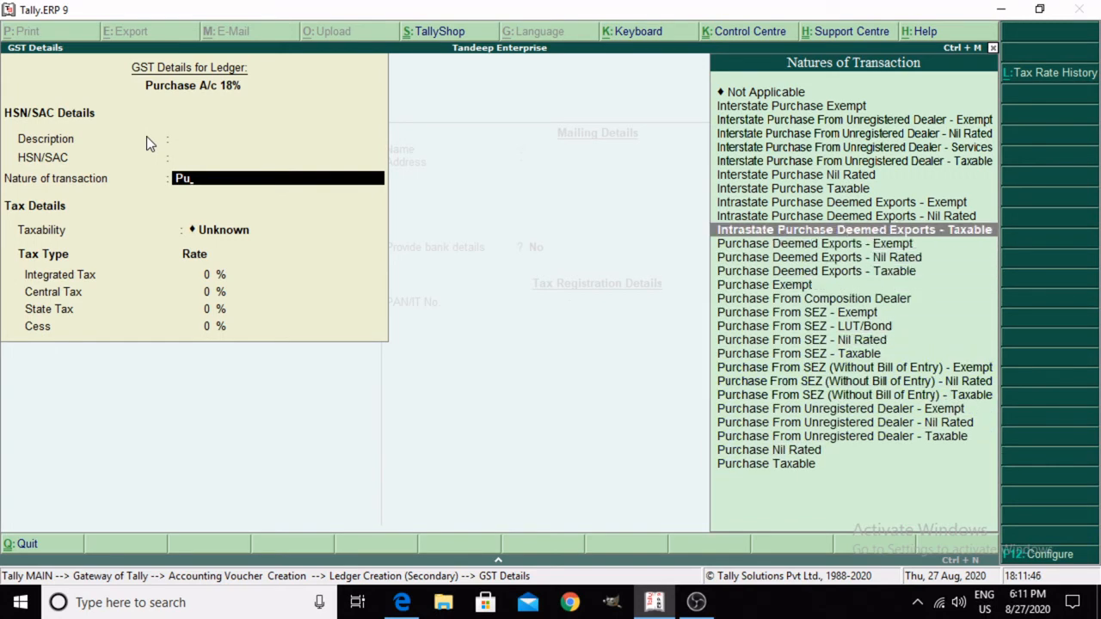
pyautogui.press('Up')
pyautogui.press('Up')
pyautogui.press('Up')
pyautogui.press('Up')
pyautogui.press('Up')
pyautogui.press('Up')
pyautogui.press('Up')
pyautogui.press('Up')
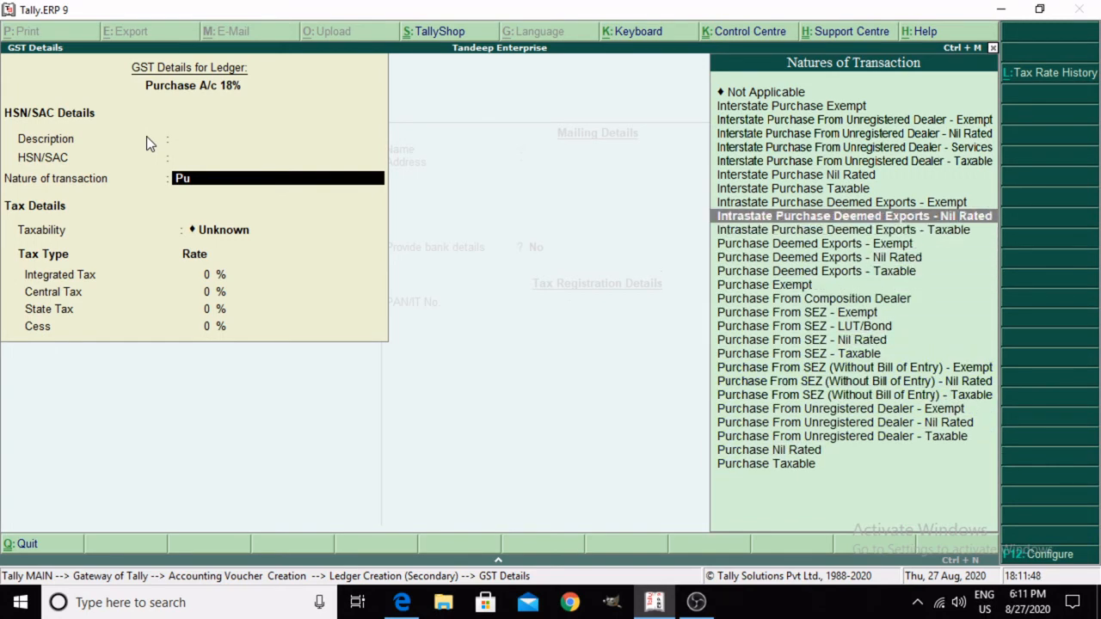
pyautogui.press('Down')
pyautogui.press('Down')
pyautogui.press('Down')
pyautogui.press('Down')
pyautogui.press('Down')
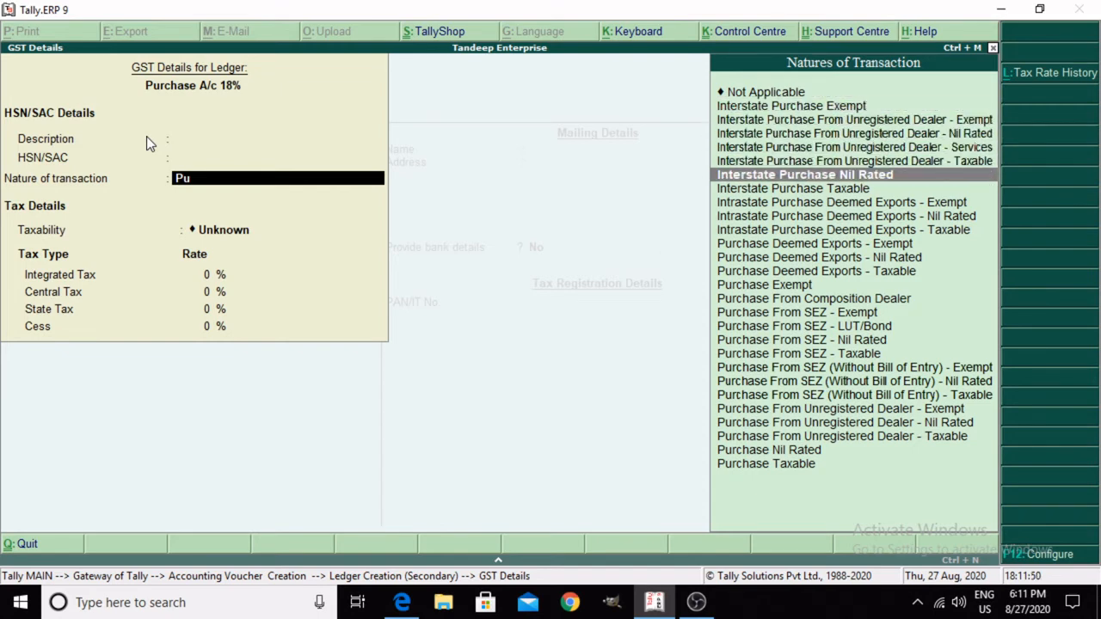
pyautogui.click(824, 189)
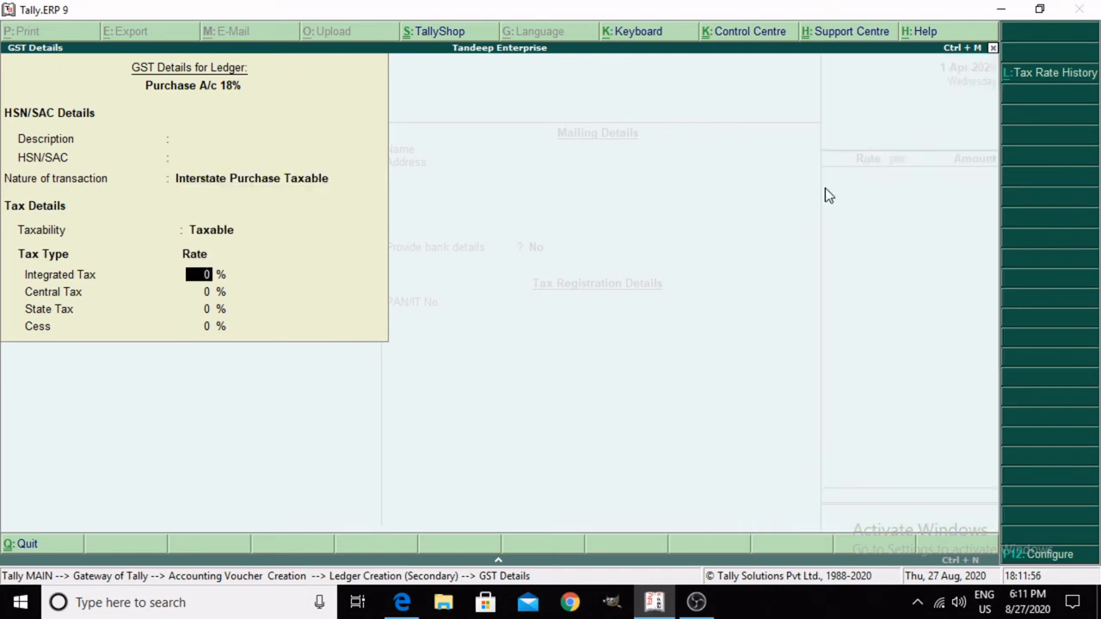
# Step: Set the integrated tax rate to 18%, keep central and state tax at 9% each, and accept the GST details
pyautogui.write('18')
pyautogui.press('Return')
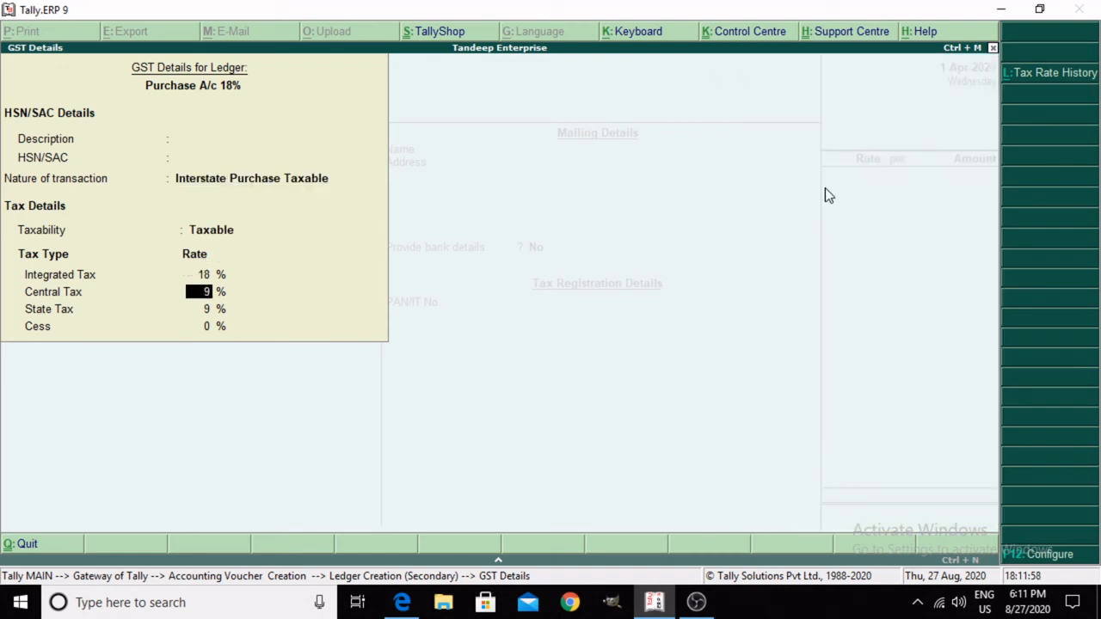
pyautogui.press('Return')
pyautogui.press('Return')
pyautogui.press('Return')
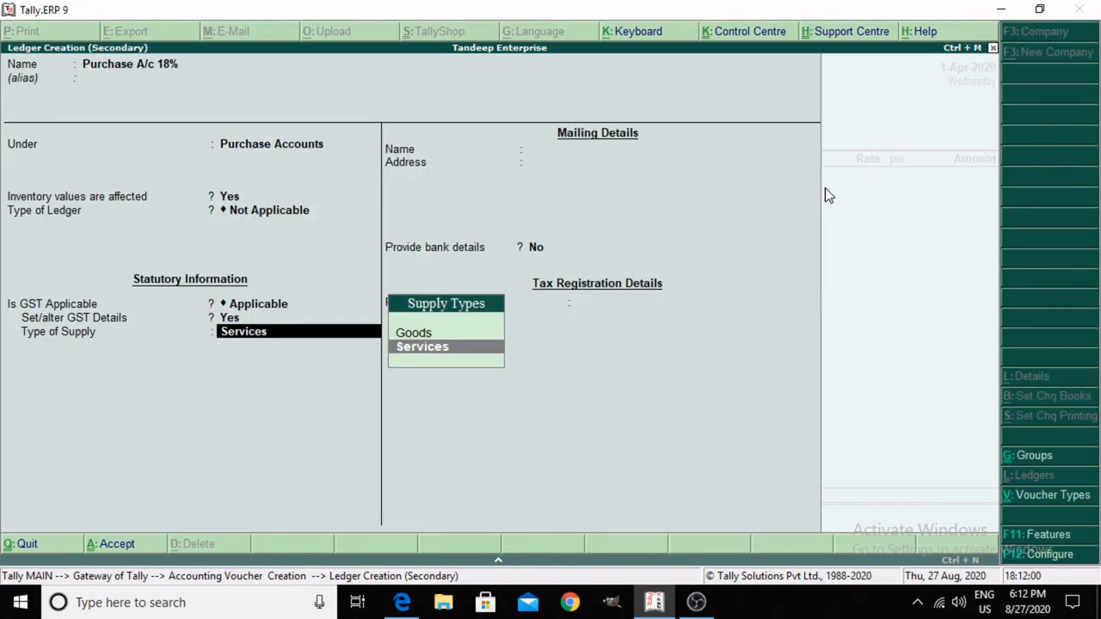
# Step: Set the purchase ledger's type of supply to Goods, leave its mailing and tax registration details blank, and save the ledger
pyautogui.press('Up')
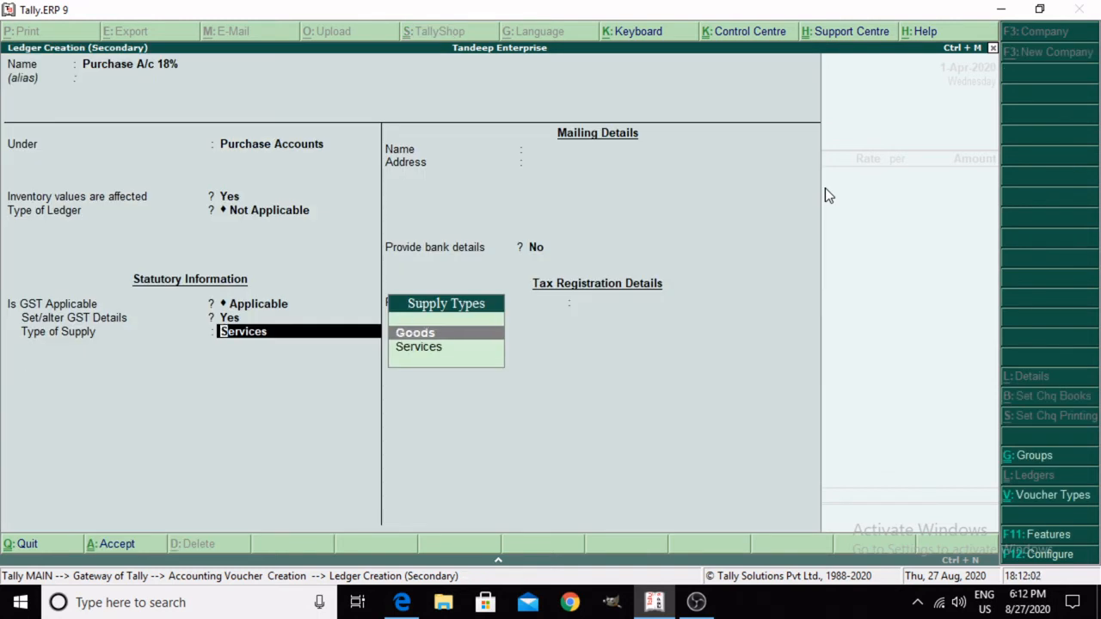
pyautogui.press('Return')
pyautogui.press('Return')
pyautogui.press('Return')
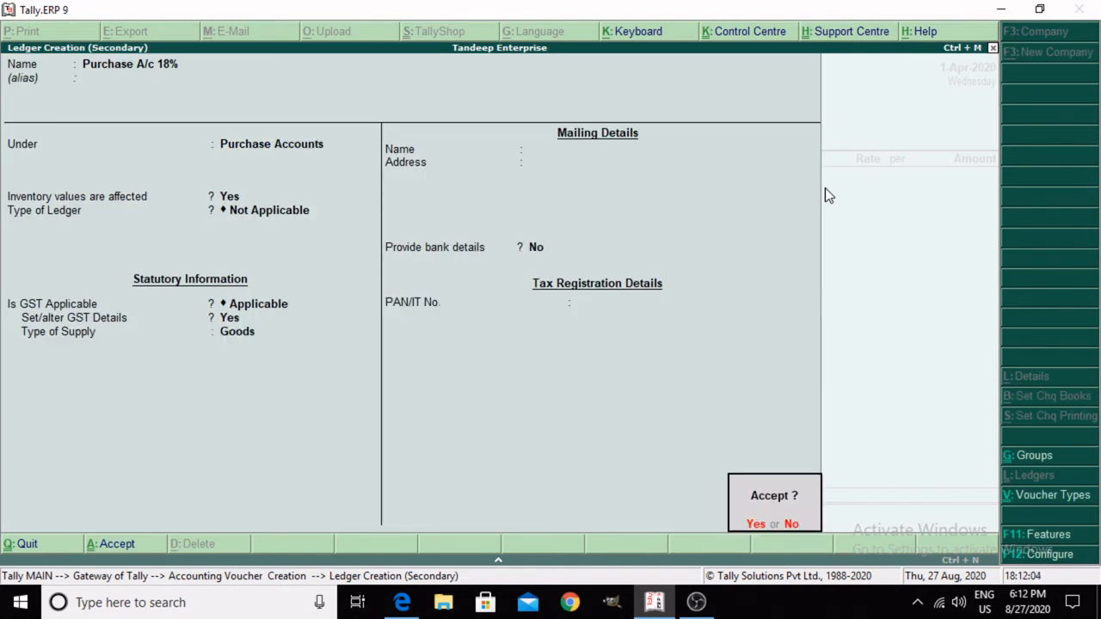
pyautogui.press('Return')
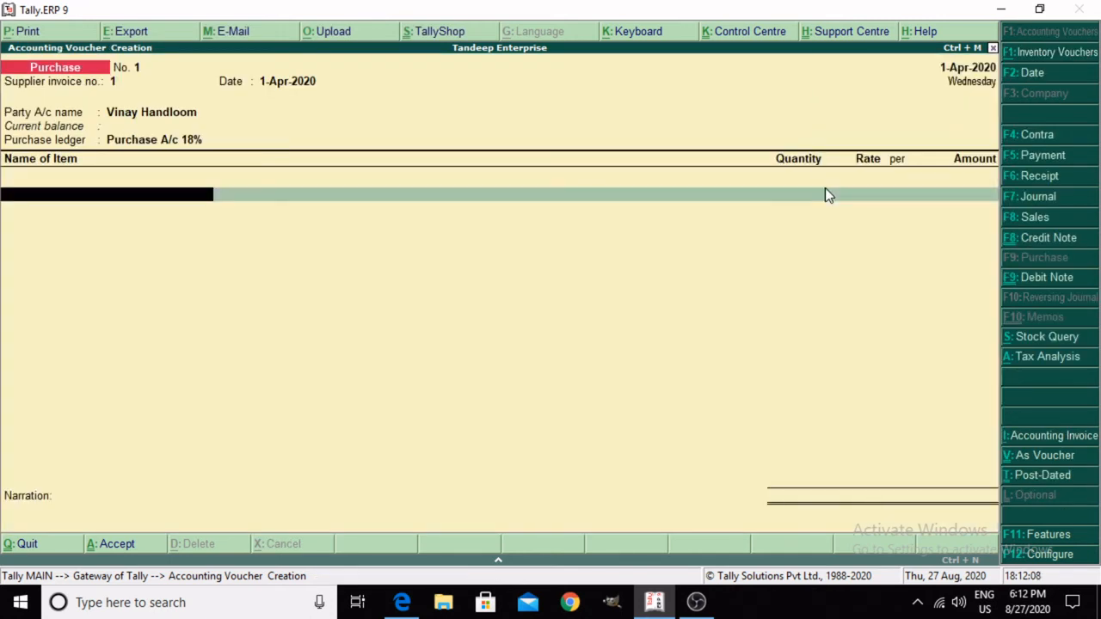
# Step: Switch to the tax invoice PDF in Edge, examine the first item in the goods table, and return to Tally
pyautogui.click(379, 543)
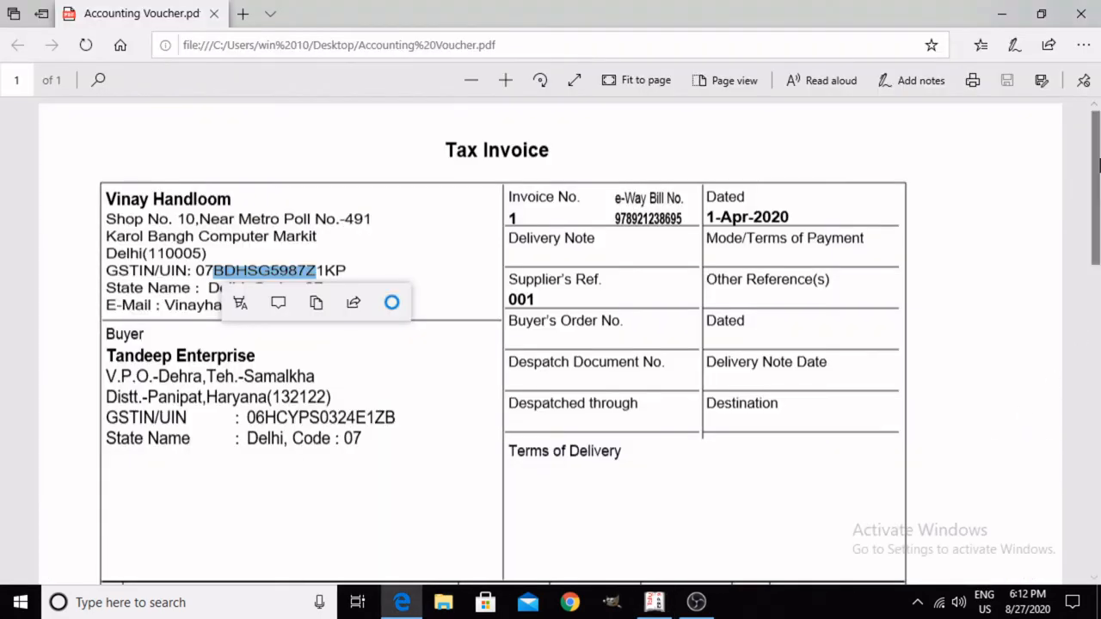
pyautogui.moveTo(1097, 163); pyautogui.dragTo(1092, 337)
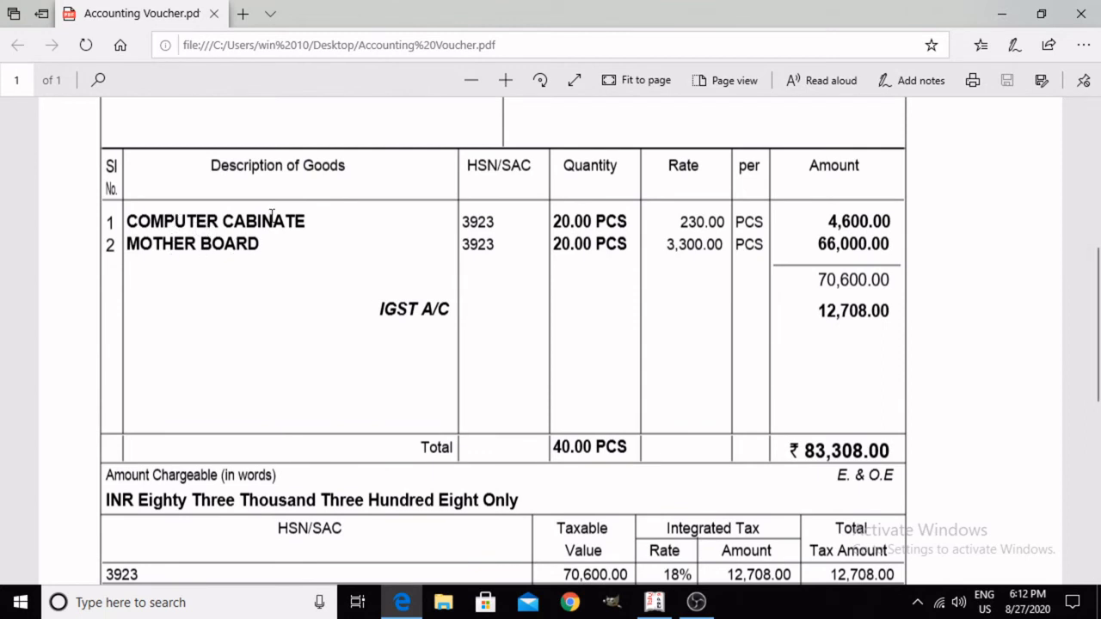
pyautogui.moveTo(140, 220); pyautogui.dragTo(337, 222)
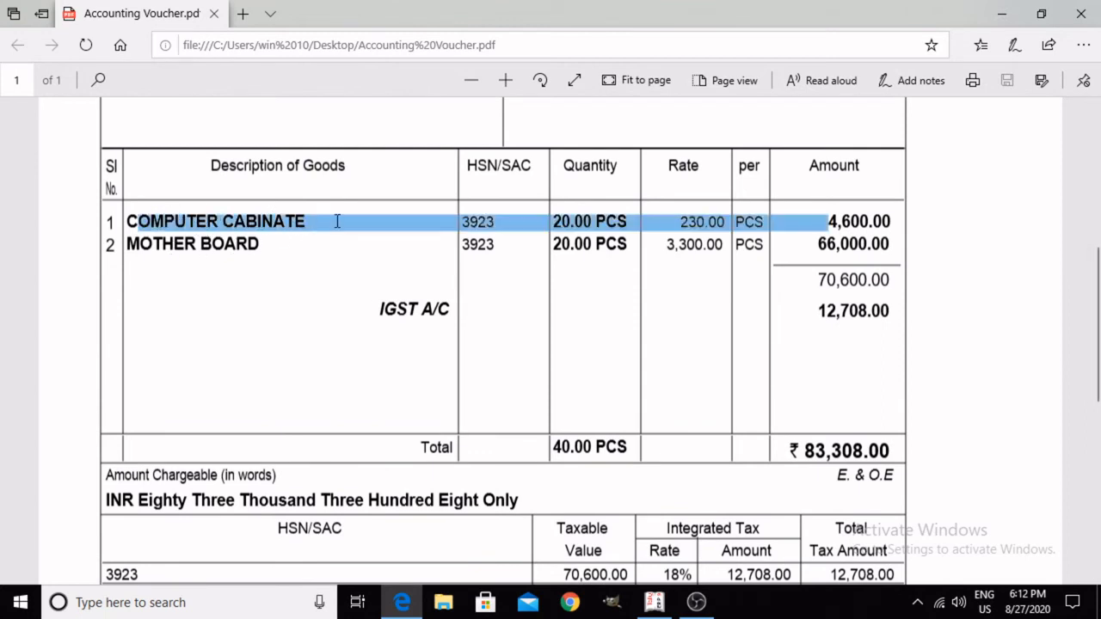
pyautogui.click(324, 246)
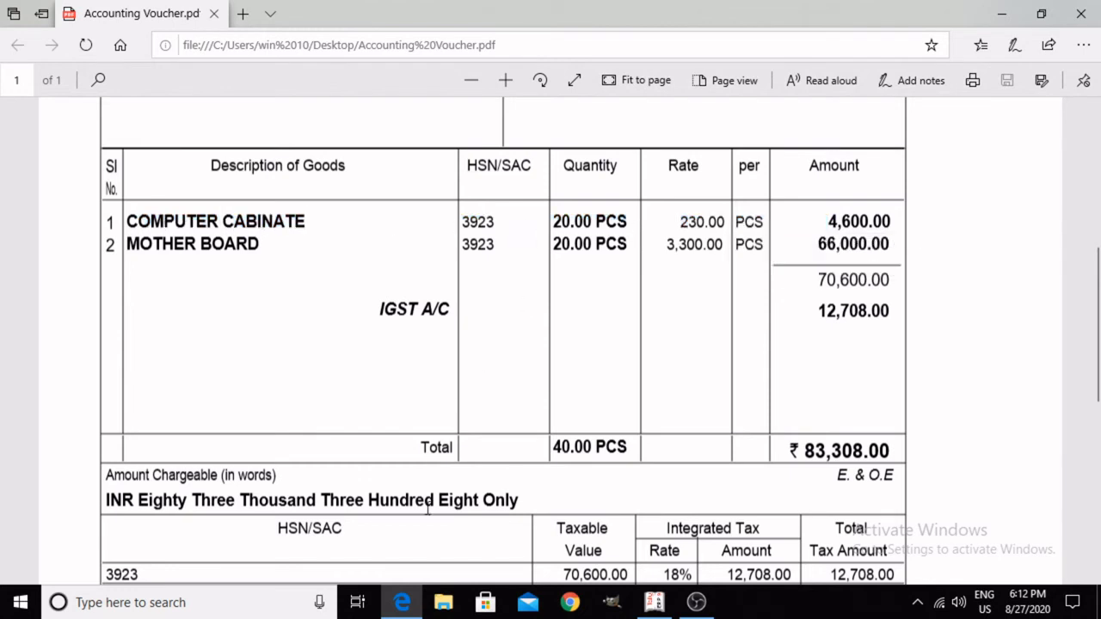
pyautogui.click(653, 602)
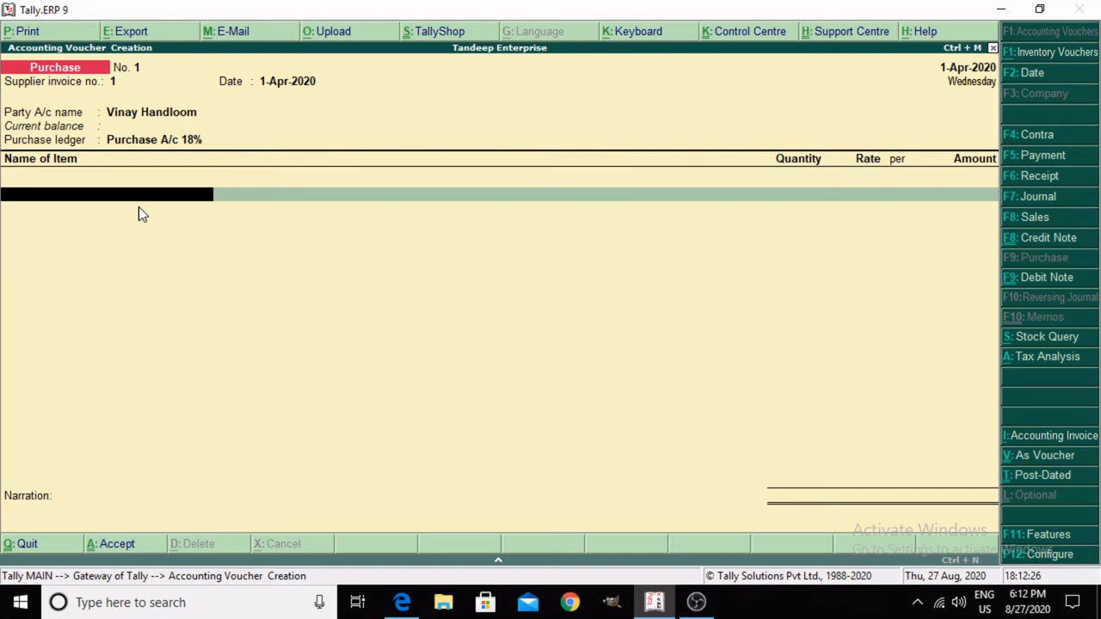
# Step: Start a new stock item from the purchase voucher, name it Computer Cabinate without an alias, and place it under Primary
pyautogui.hotkey('alt', 'c')
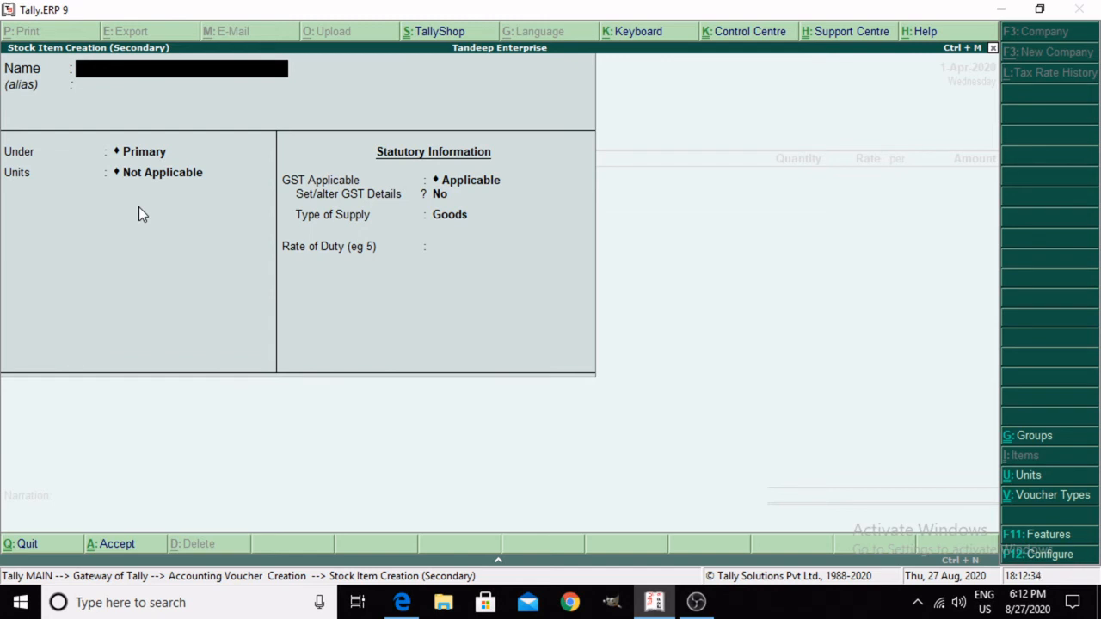
pyautogui.write('Copuer')
pyautogui.press('BackSpace')
pyautogui.press('BackSpace')
pyautogui.press('BackSpace')
pyautogui.press('BackSpace')
pyautogui.write('mputer')
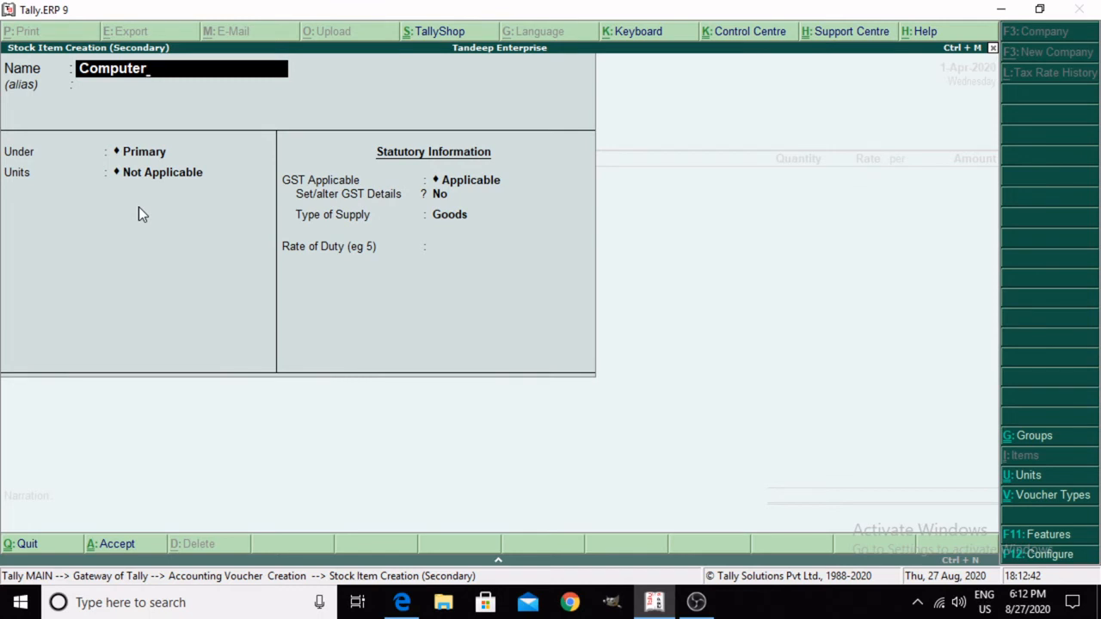
pyautogui.write(' Cabinate')
pyautogui.press('Return')
pyautogui.press('Return')
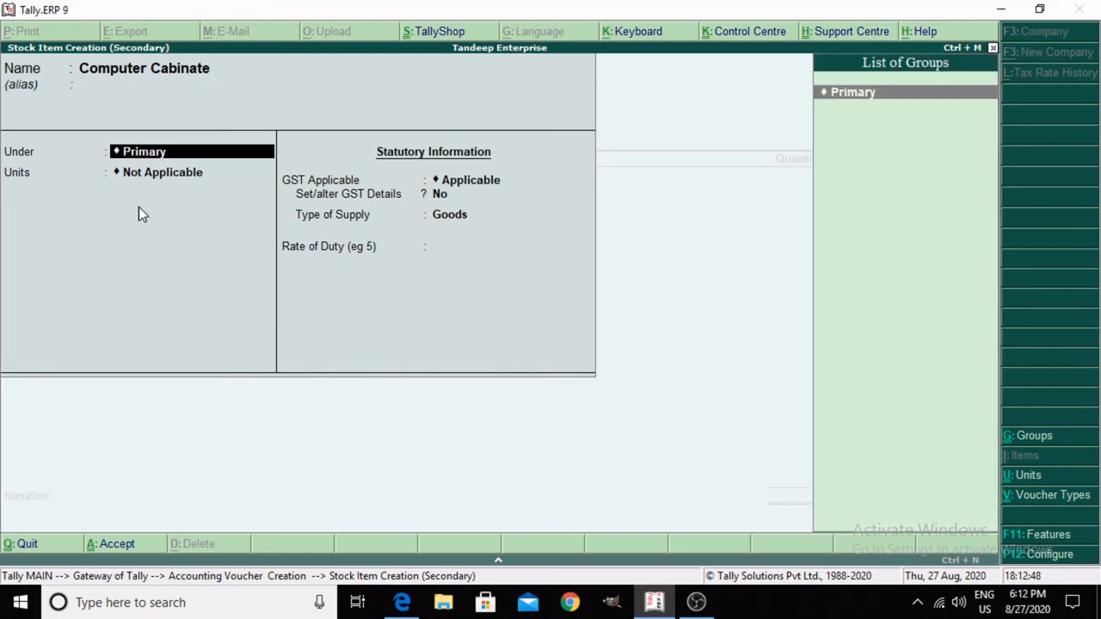
pyautogui.press('Return')
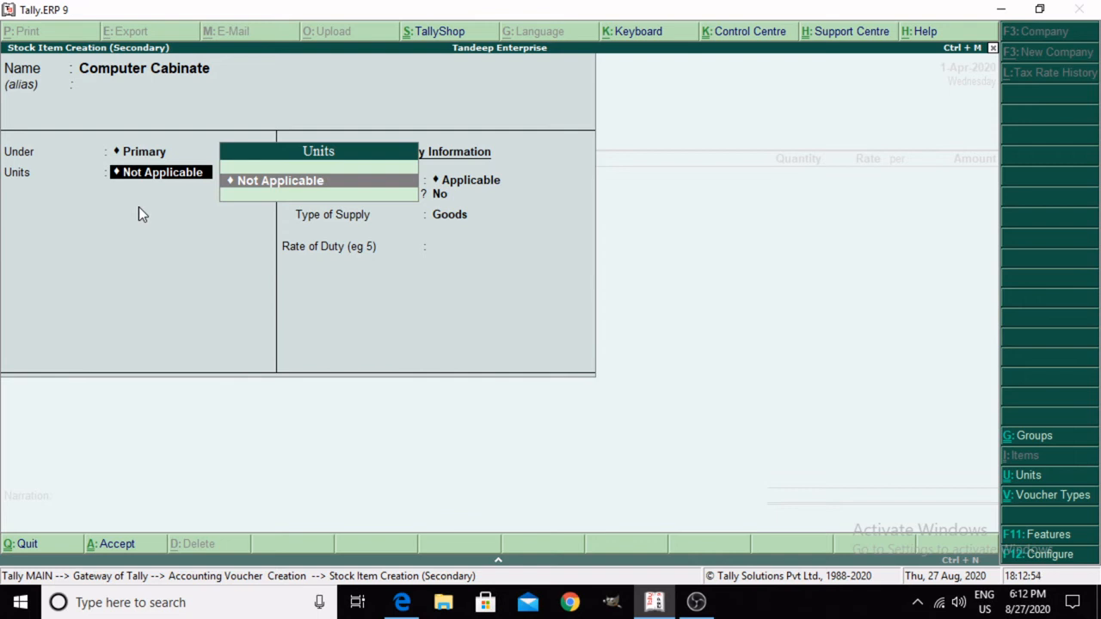
# Step: Create a simple unit for the stock item with symbol PCS, no formal name, and unit quantity code PCS-PIECES
pyautogui.hotkey('alt', 'c')
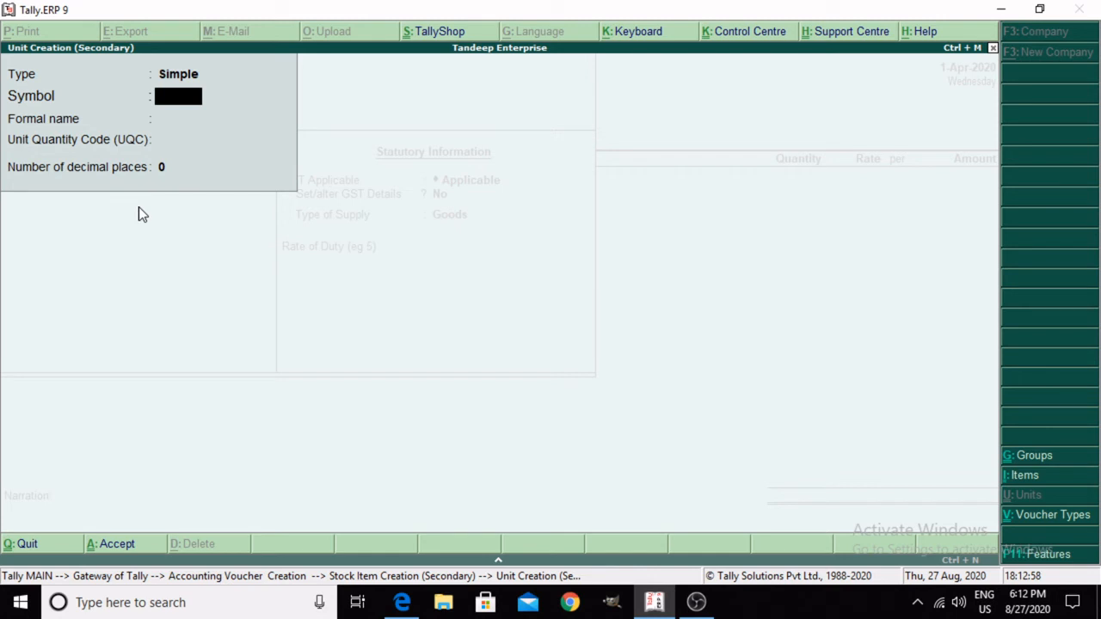
pyautogui.write('p')
pyautogui.press('BackSpace')
pyautogui.write('PCS')
pyautogui.press('Return')
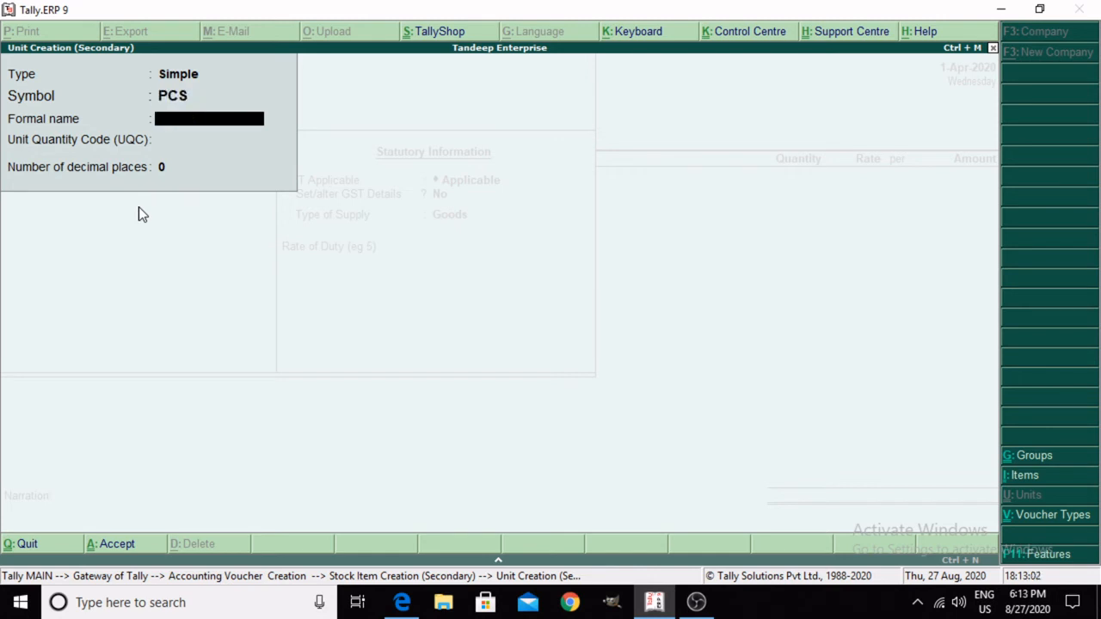
pyautogui.press('Return')
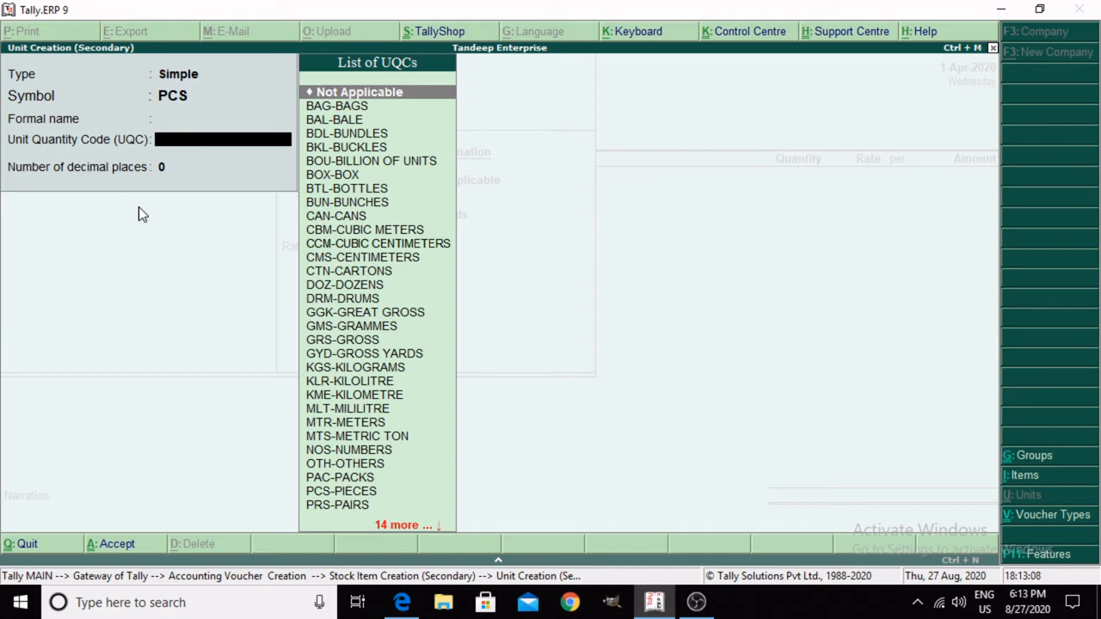
pyautogui.write('pcs')
pyautogui.press('Return')
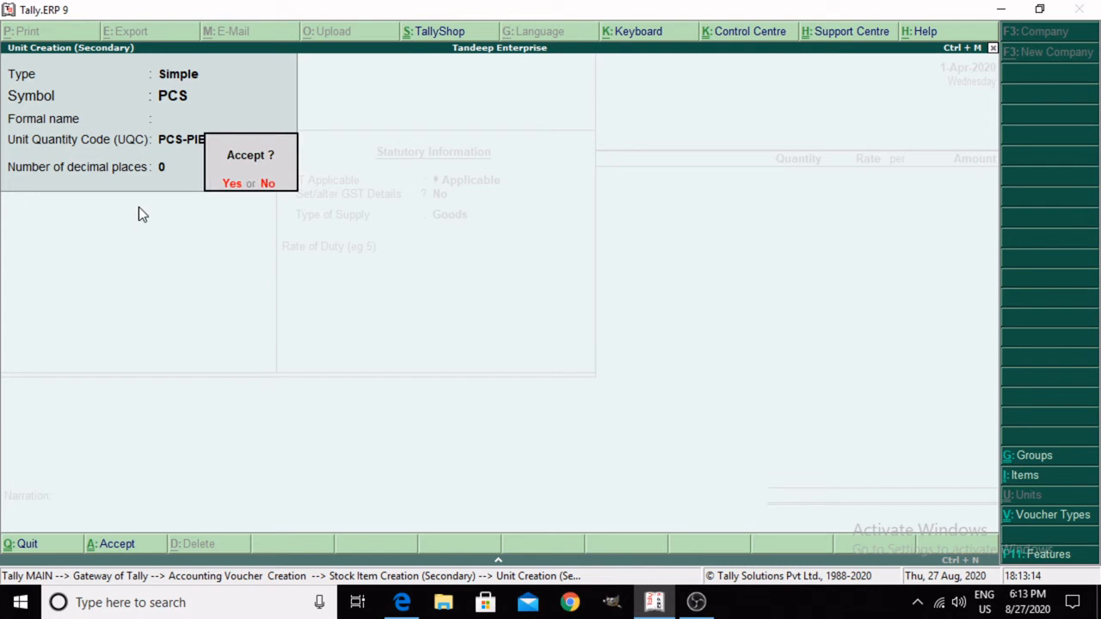
pyautogui.press('n')
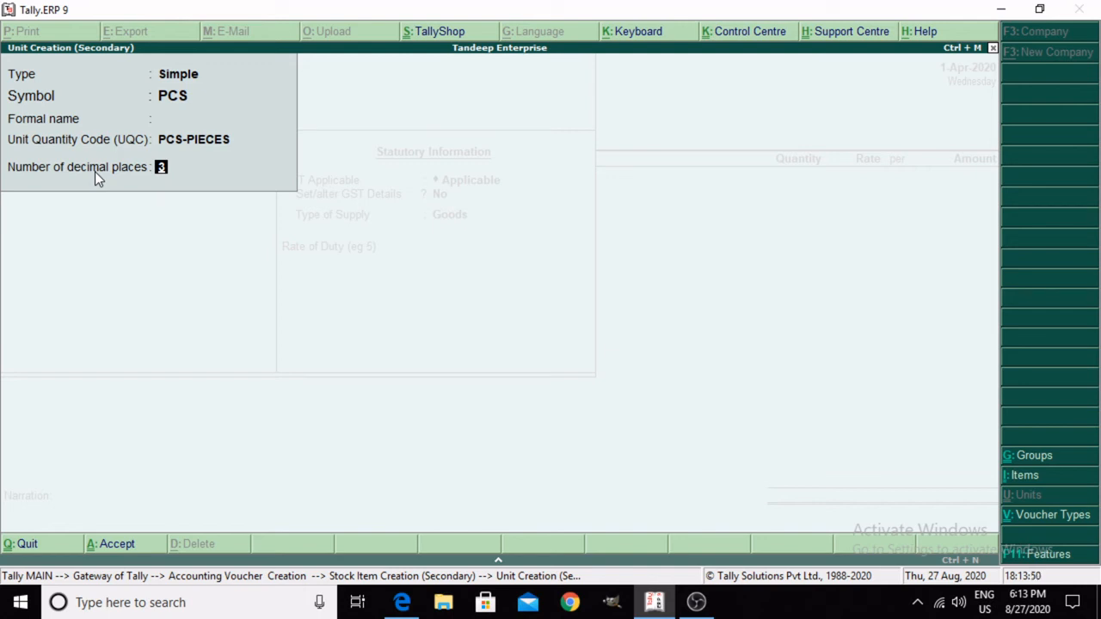
# Step: Save the PCS unit and open the GST details for the Computer Cabinate stock item, leaving the goods description blank
pyautogui.press('Return')
pyautogui.press('Return')
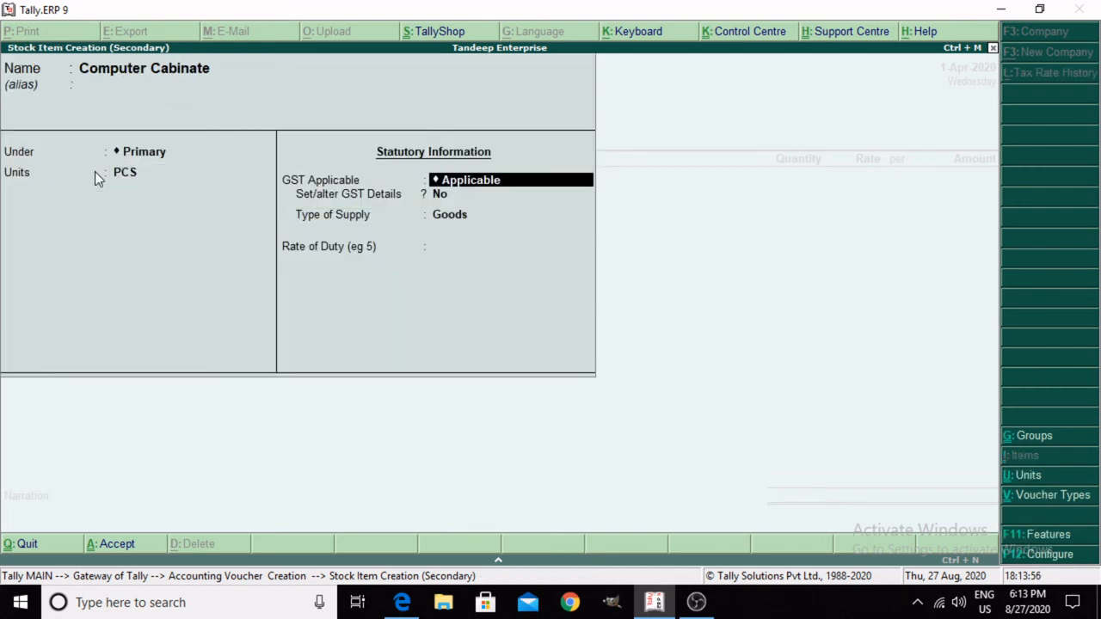
pyautogui.press('Return')
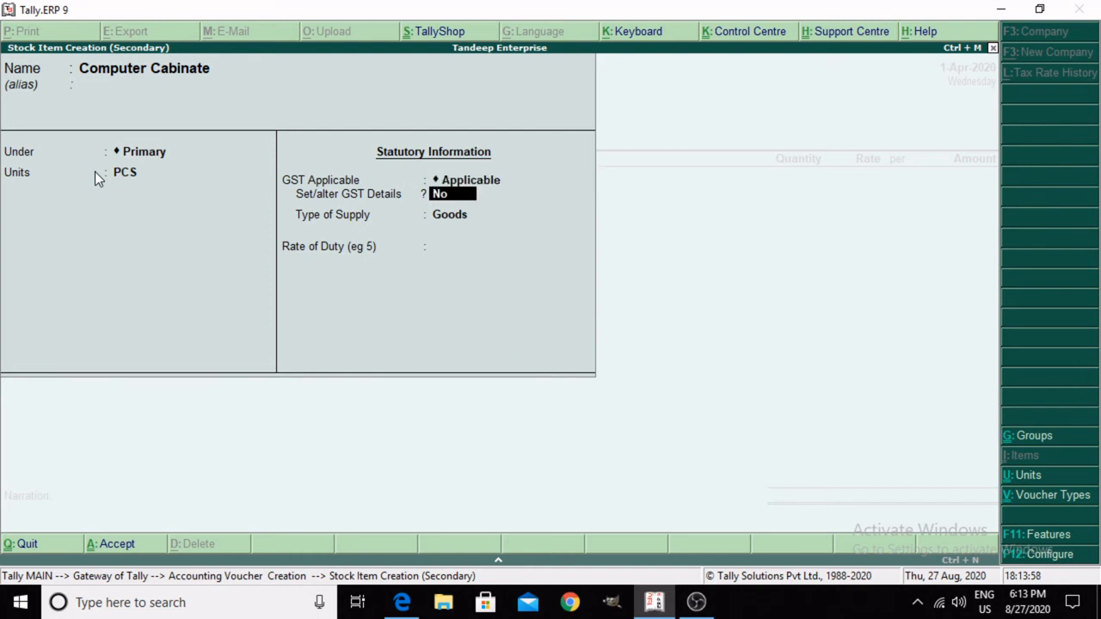
pyautogui.write('y')
pyautogui.press('Return')
pyautogui.press('Return')
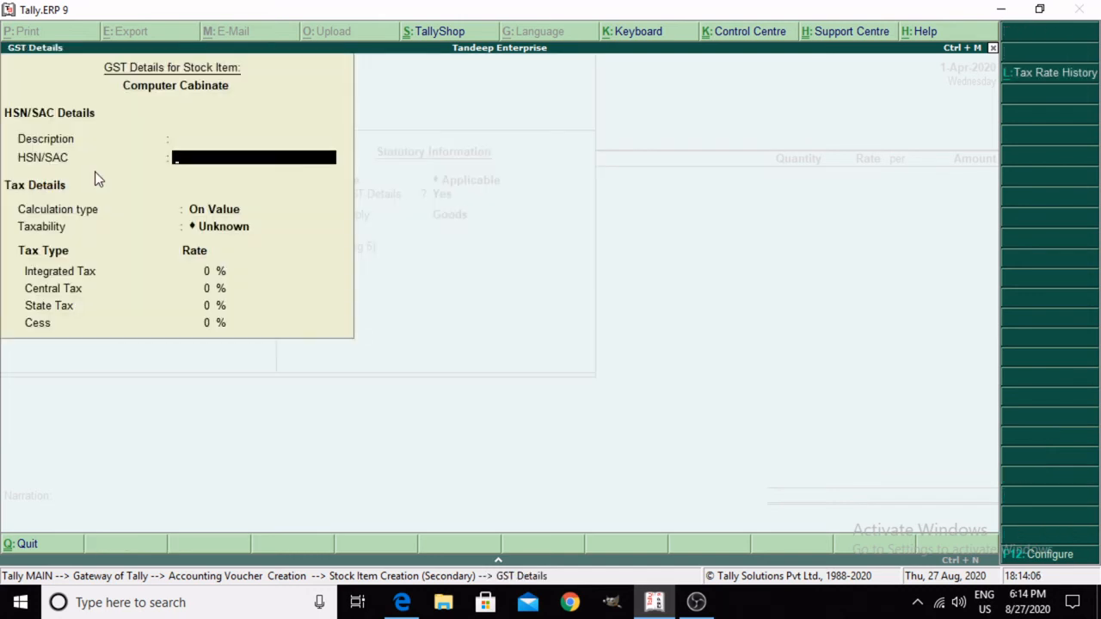
pyautogui.write('3923')
pyautogui.press('Return')
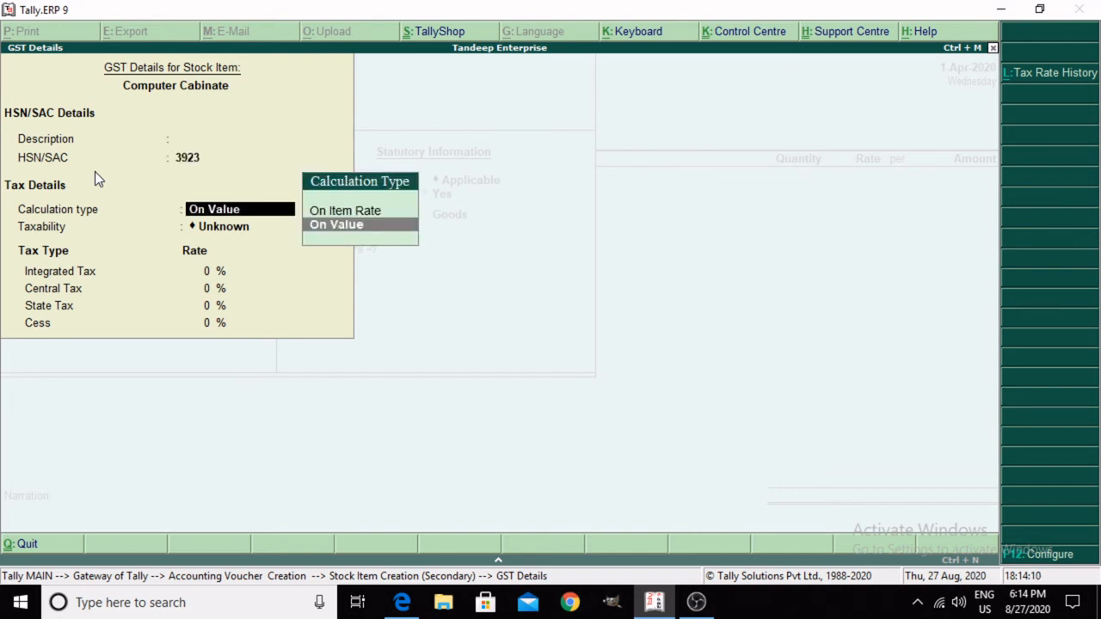
pyautogui.press('BackSpace')
pyautogui.press('BackSpace')
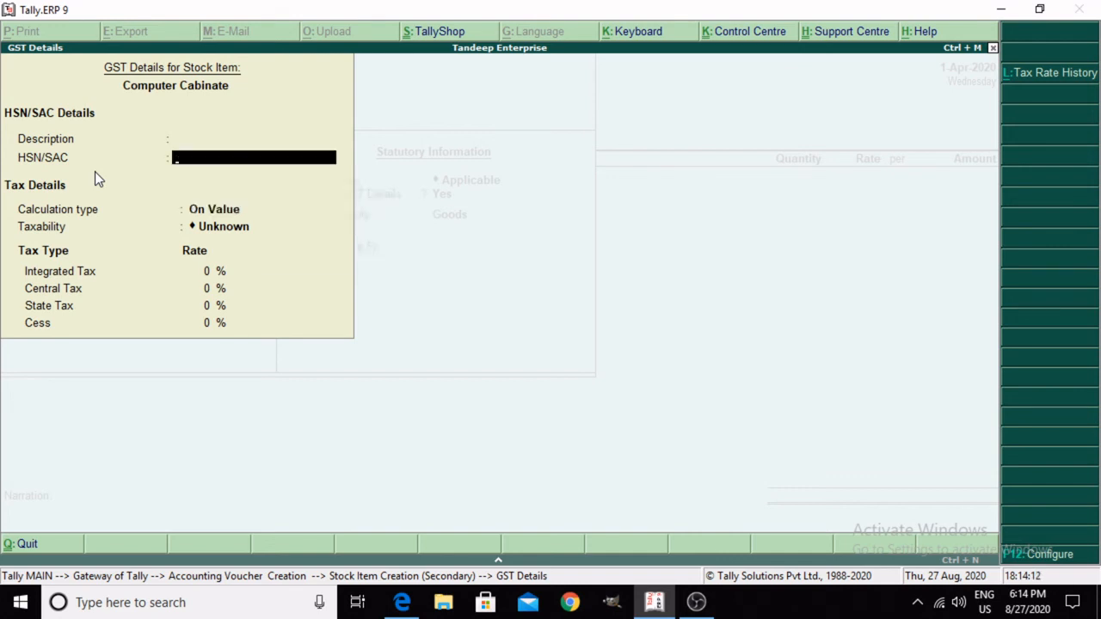
pyautogui.press('Escape')
pyautogui.press('Return')
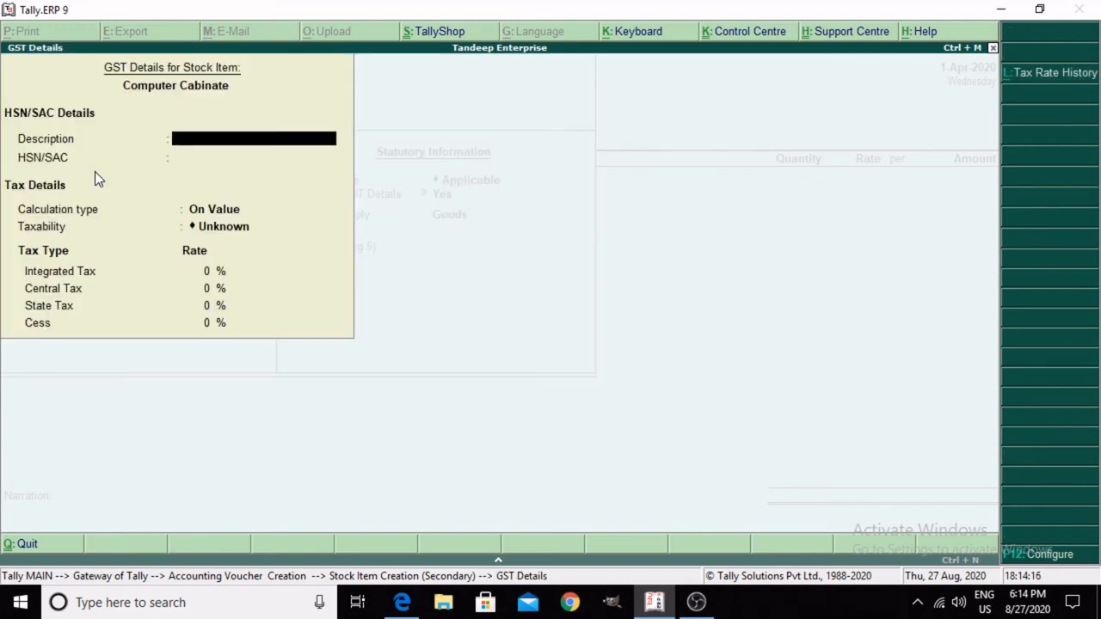
# Step: Disable HSN/SAC details in the configuration of the stock item's GST details and accept the configuration
pyautogui.press('F12')
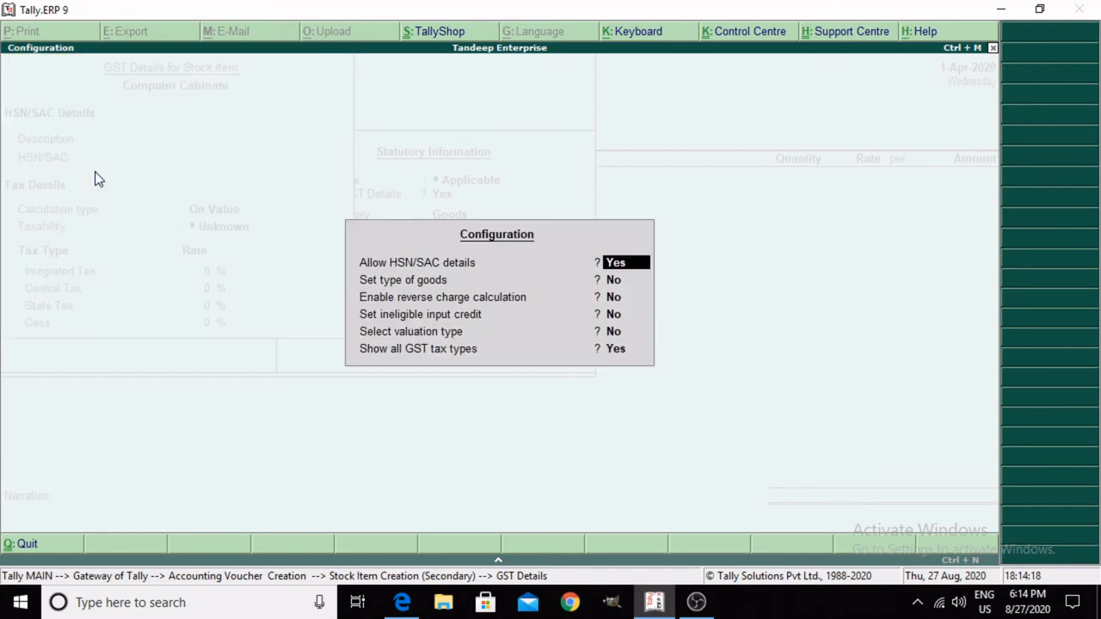
pyautogui.press('n')
pyautogui.press('Return')
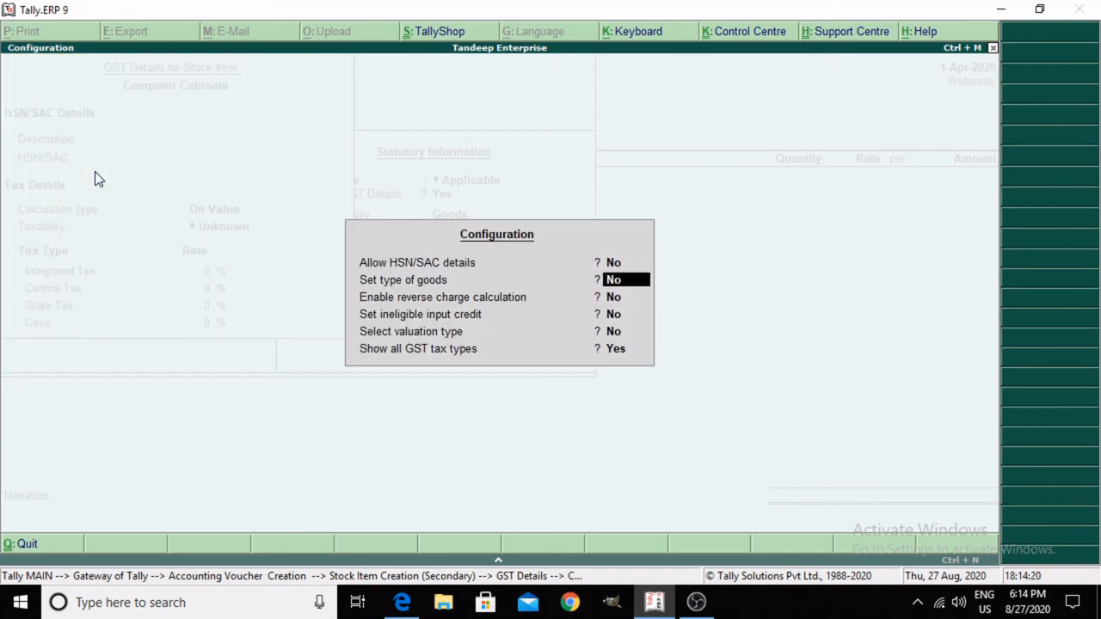
pyautogui.hotkey('ctrl', 'a')
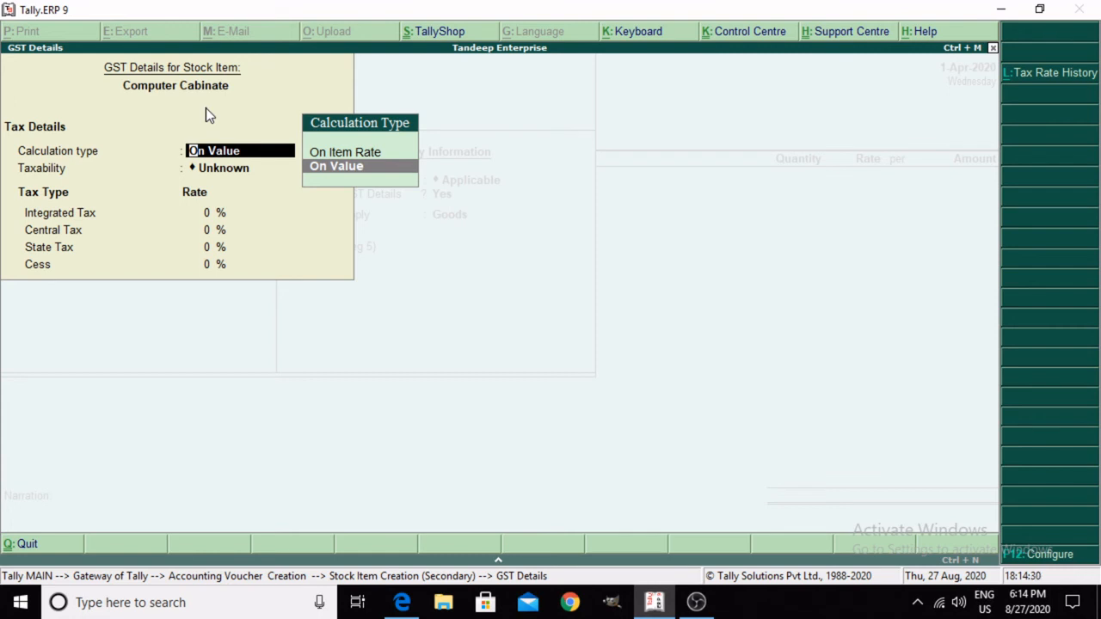
# Step: Re-enable HSN/SAC details in the GST details configuration and return to the Computer Cabinate GST details
pyautogui.press('F12')
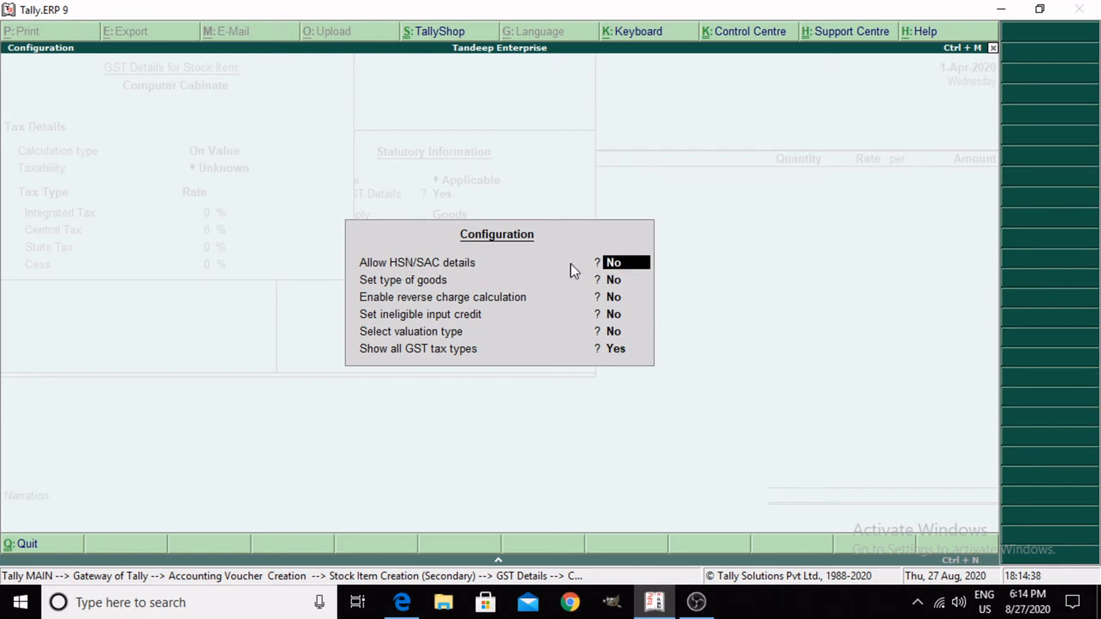
pyautogui.press('BackSpace')
pyautogui.write('y')
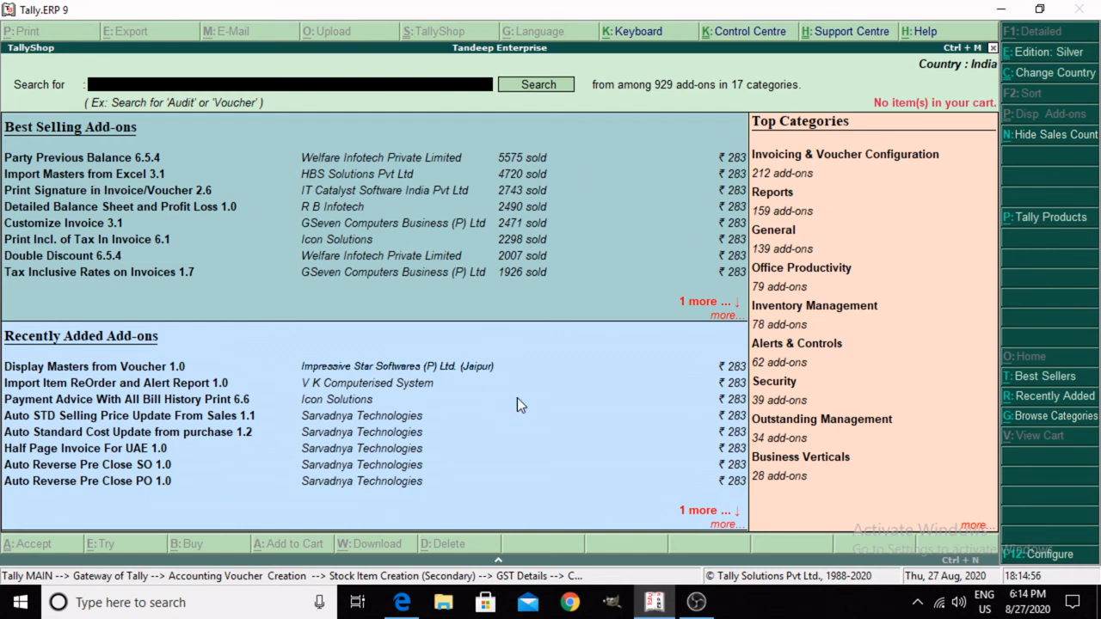
pyautogui.press('Escape')
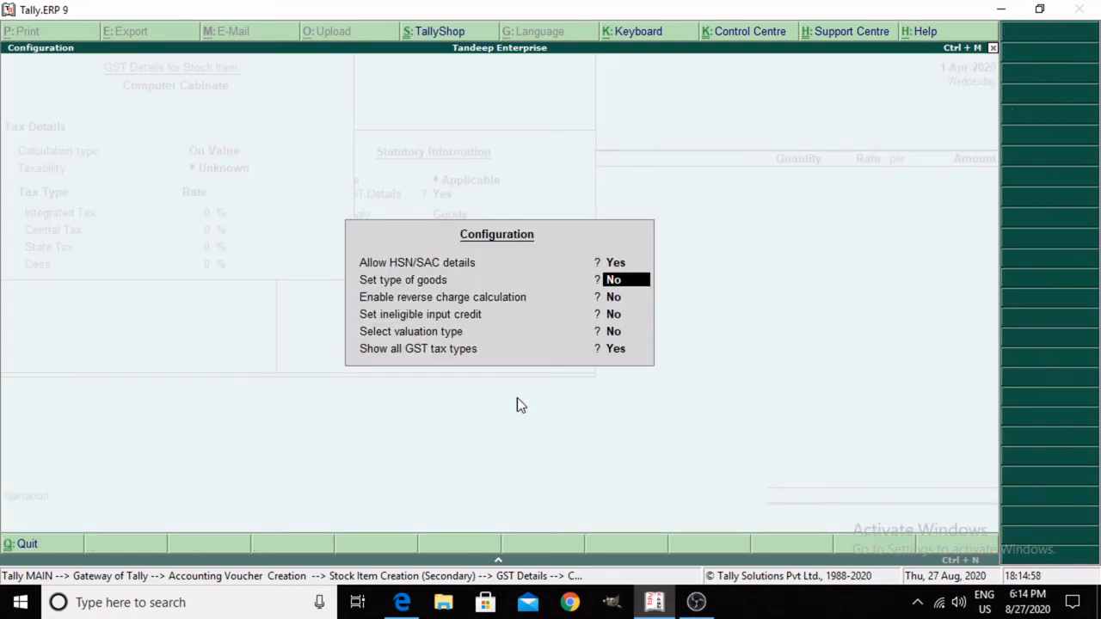
pyautogui.press('Escape')
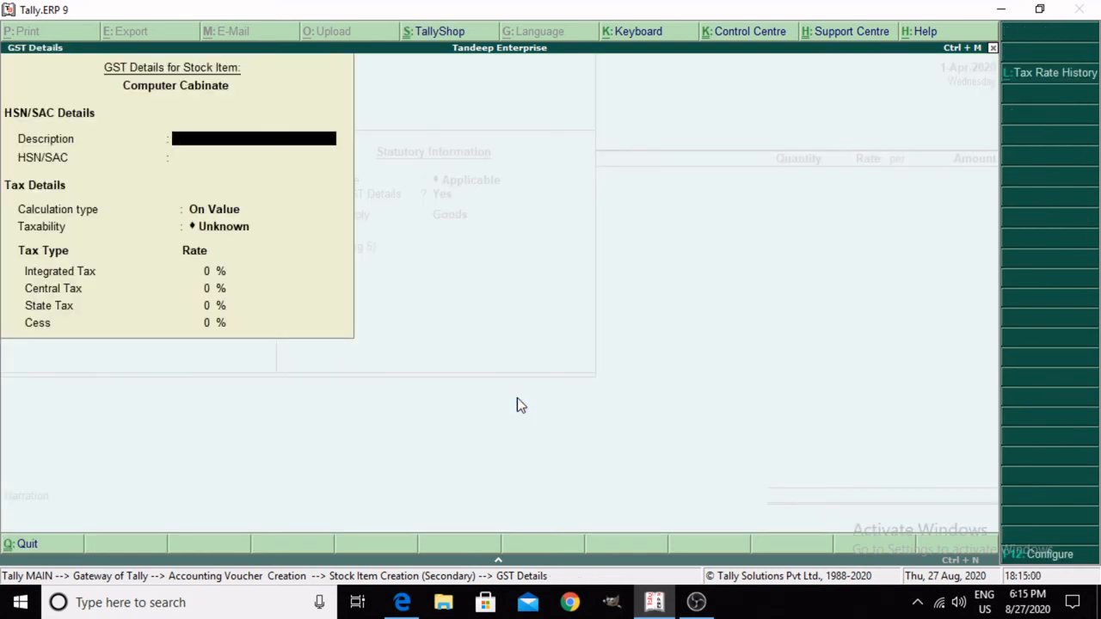
# Step: Set the HSN/SAC code of Computer Cabinate to 3923, without a description, and keep the calculation type On Value
pyautogui.press('Return')
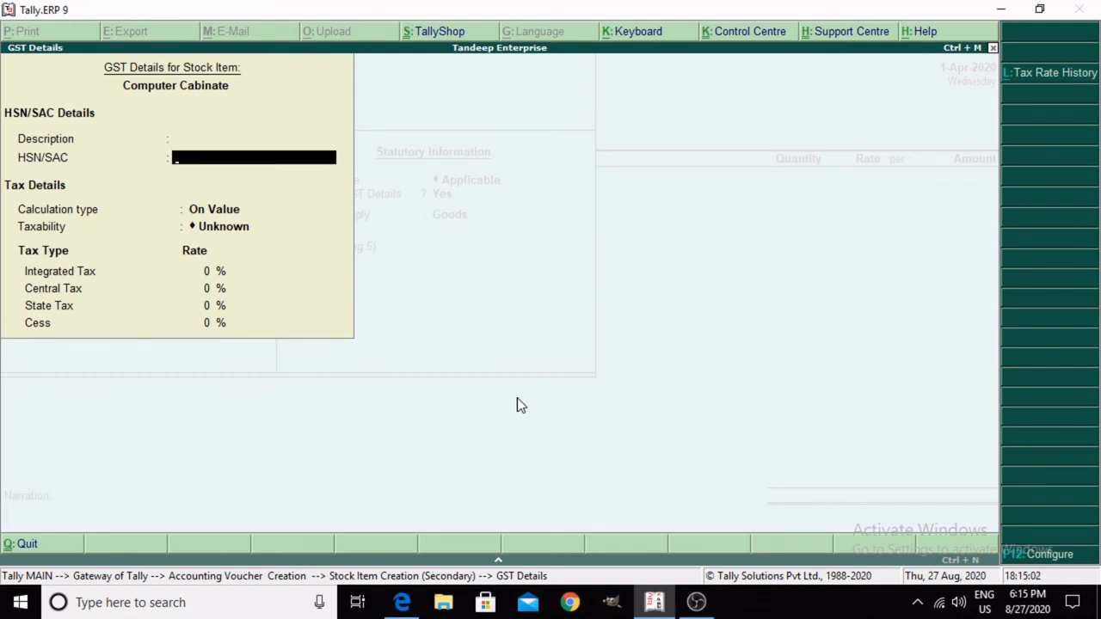
pyautogui.write('9')
pyautogui.press('BackSpace')
pyautogui.write('3923')
pyautogui.press('Return')
pyautogui.press('Return')
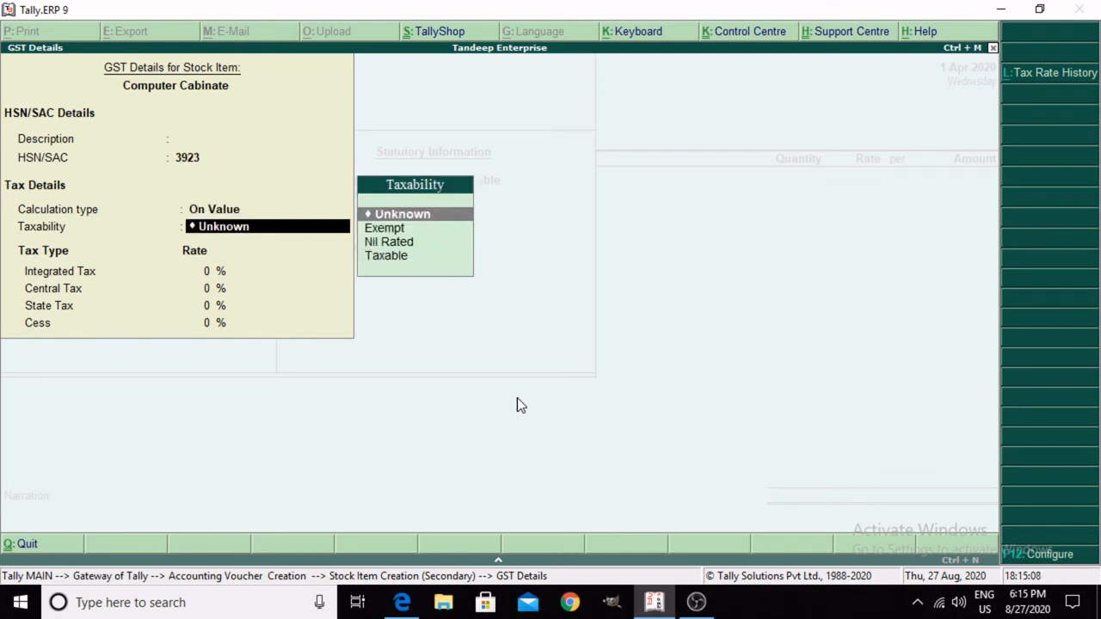
# Step: Set the taxability of Computer Cabinate to Taxable
pyautogui.press('Down')
pyautogui.press('Down')
pyautogui.press('Down')
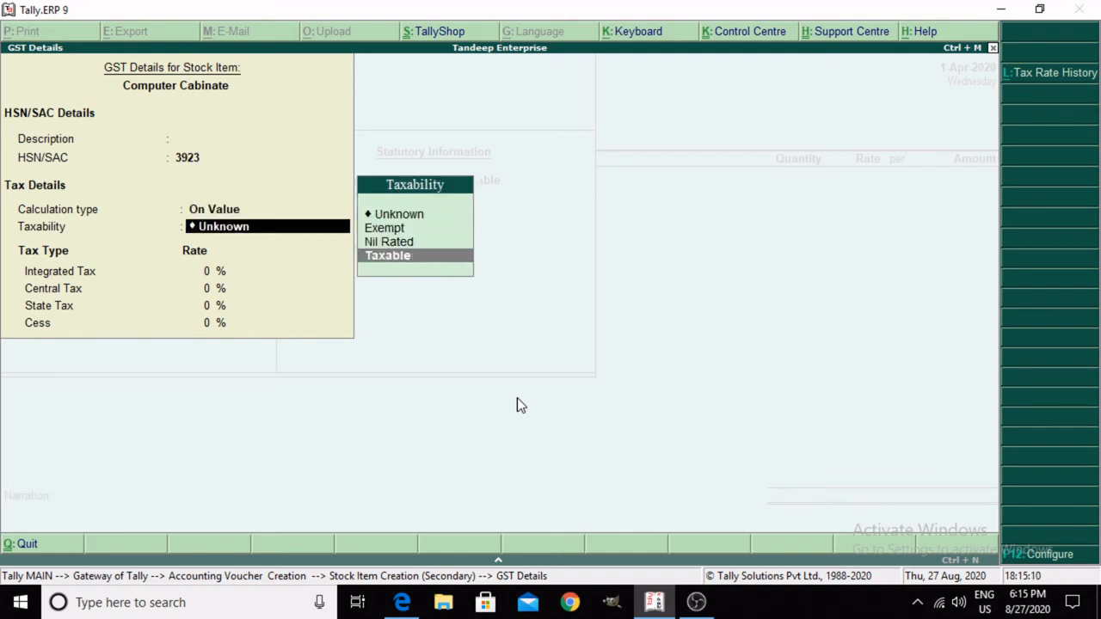
pyautogui.press('Up')
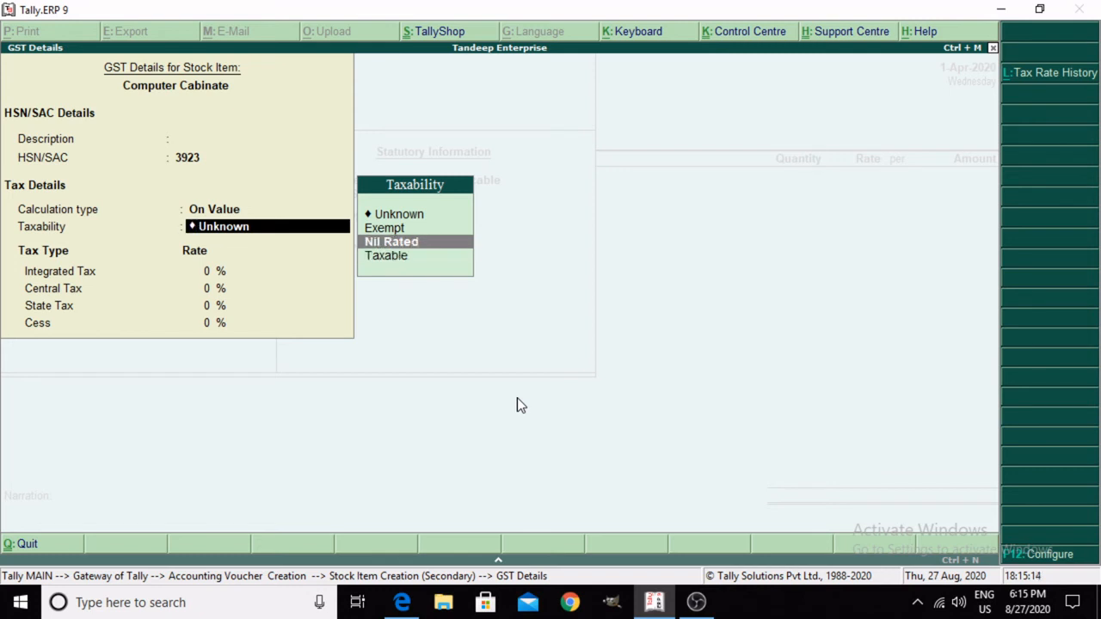
pyautogui.press('Up')
pyautogui.press('Down')
pyautogui.press('Down')
pyautogui.press('Return')
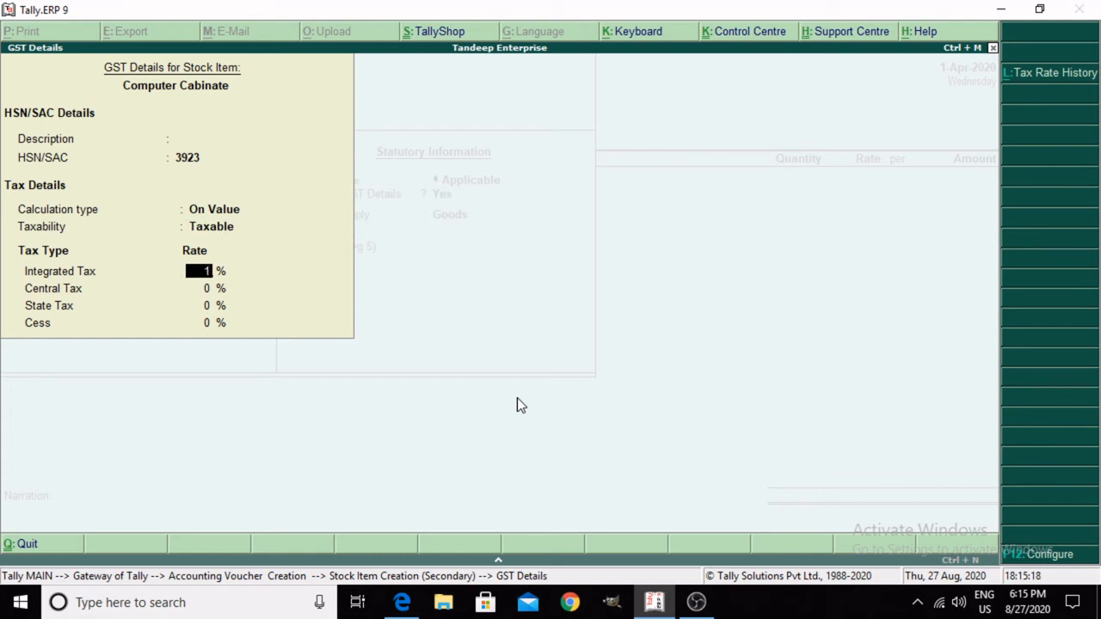
# Step: Set the integrated tax rate to 18% with 0% cess and save the Computer Cabinate stock item
pyautogui.write('18')
pyautogui.press('Return')
pyautogui.press('Return')
pyautogui.press('Return')
pyautogui.press('Return')
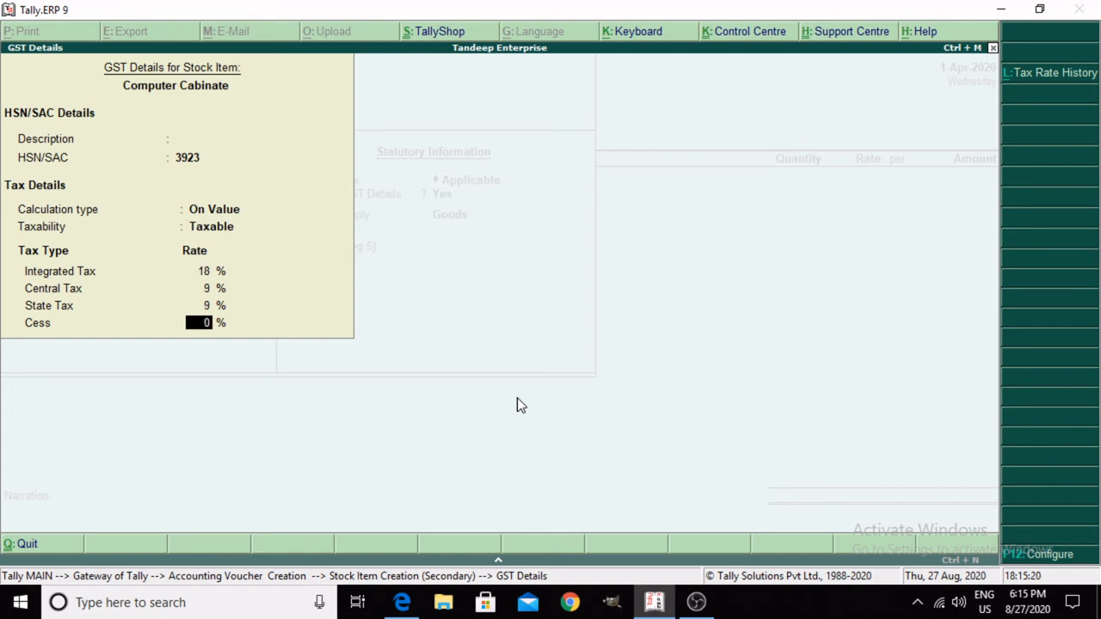
pyautogui.press('Return')
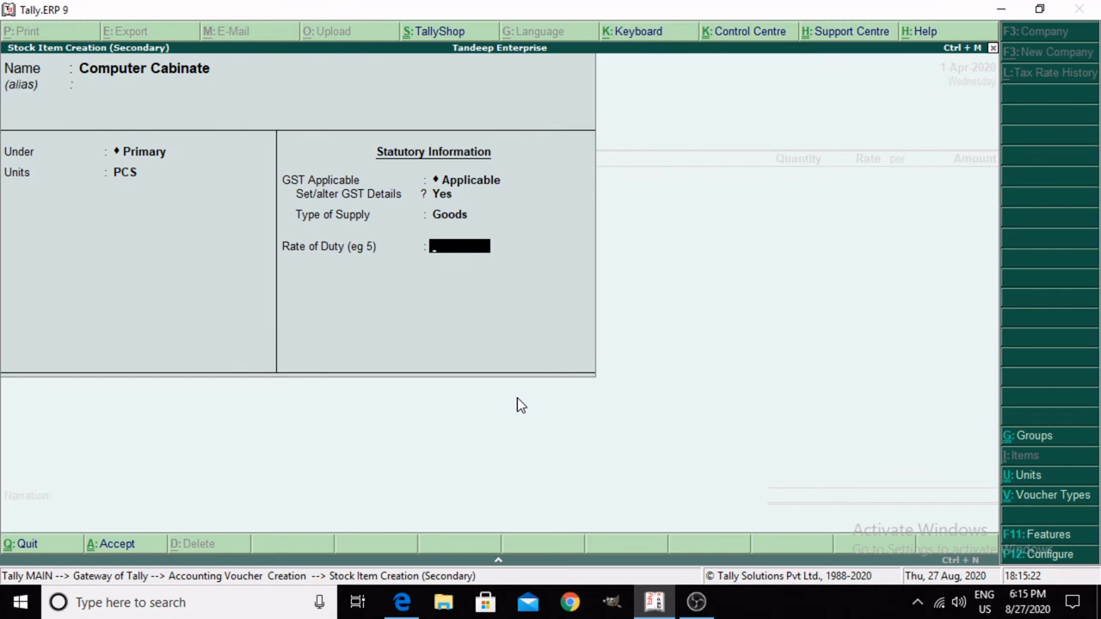
pyautogui.press('Return')
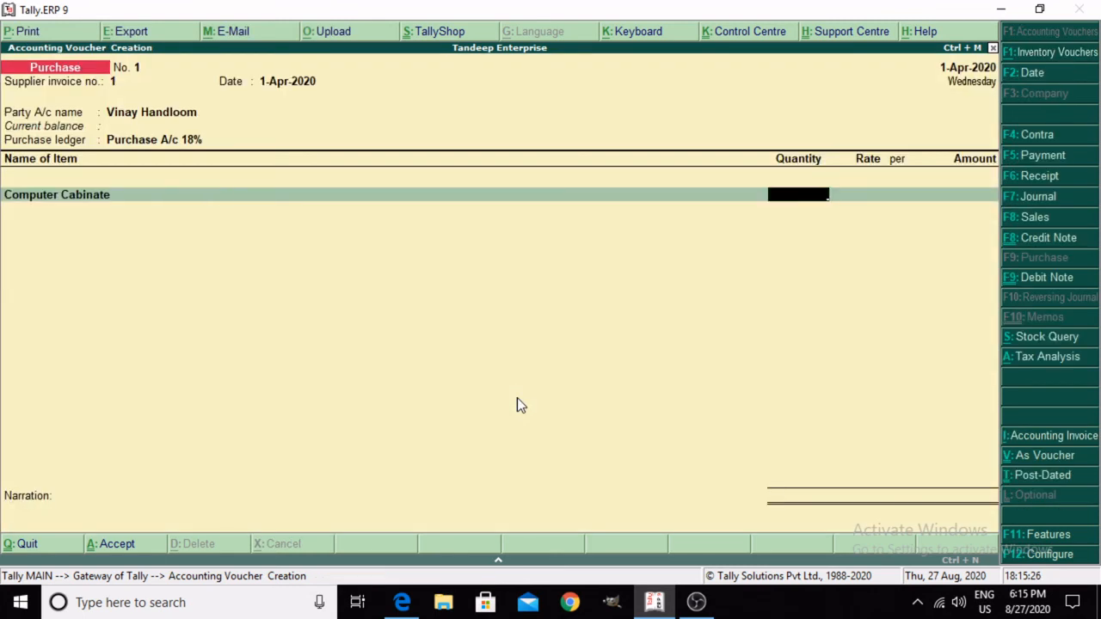
# Step: Enter a quantity of 20 PCS at a rate of 230 for Computer Cabinate in the purchase voucher
pyautogui.write('20')
pyautogui.press('Return')
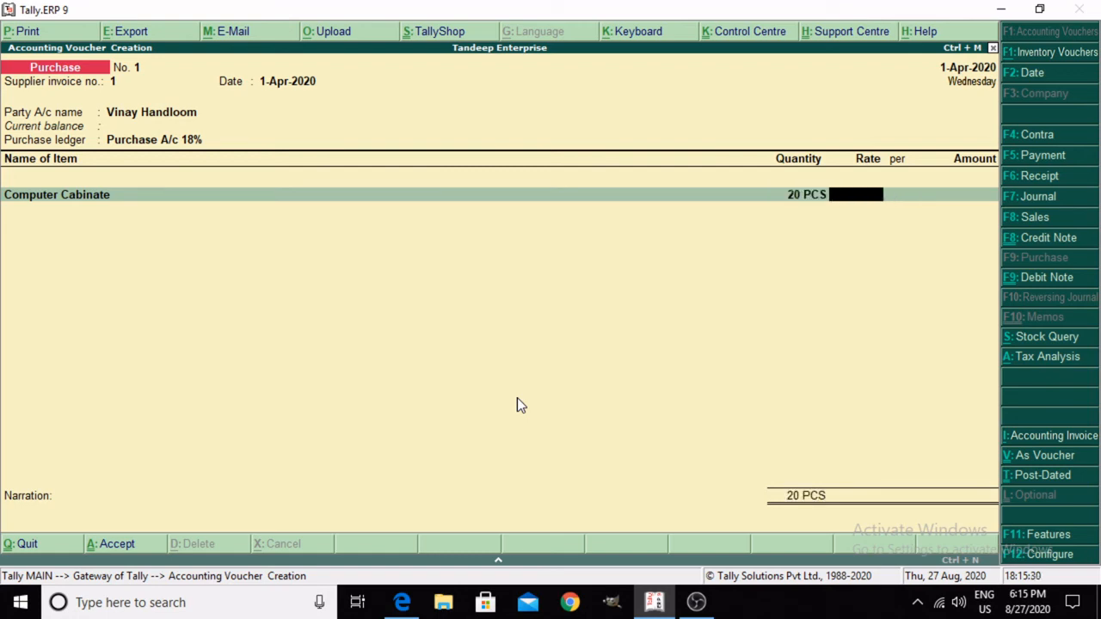
pyautogui.write('230')
pyautogui.press('Return')
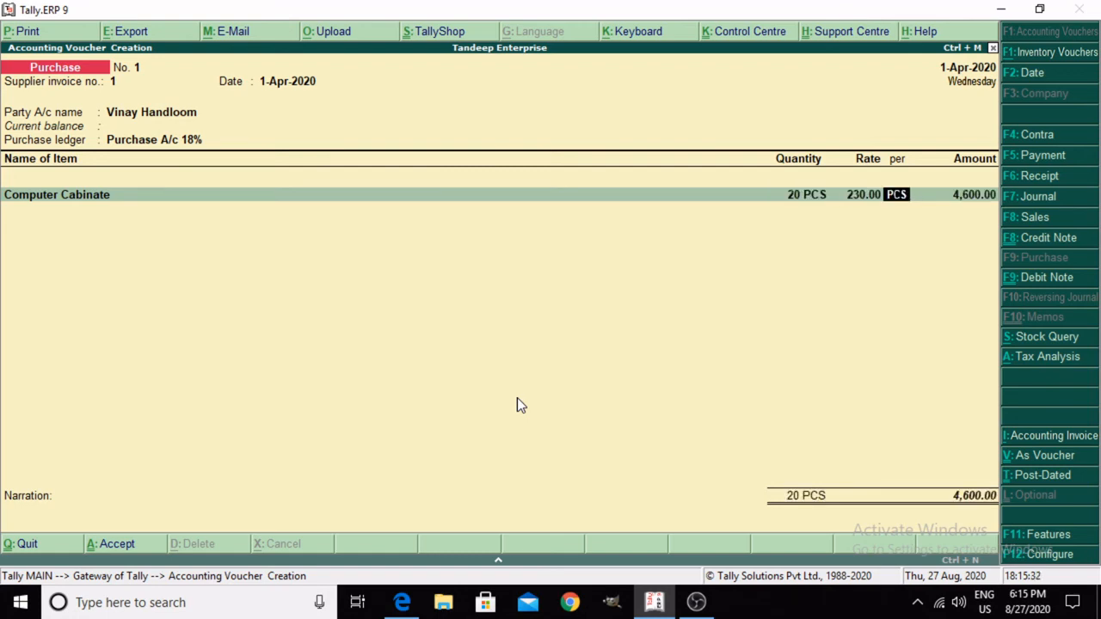
# Step: Check the Computer Cabinate line against the invoice PDF in Edge, then return to Tally and accept the line's unit and amount
pyautogui.moveTo(398, 607)
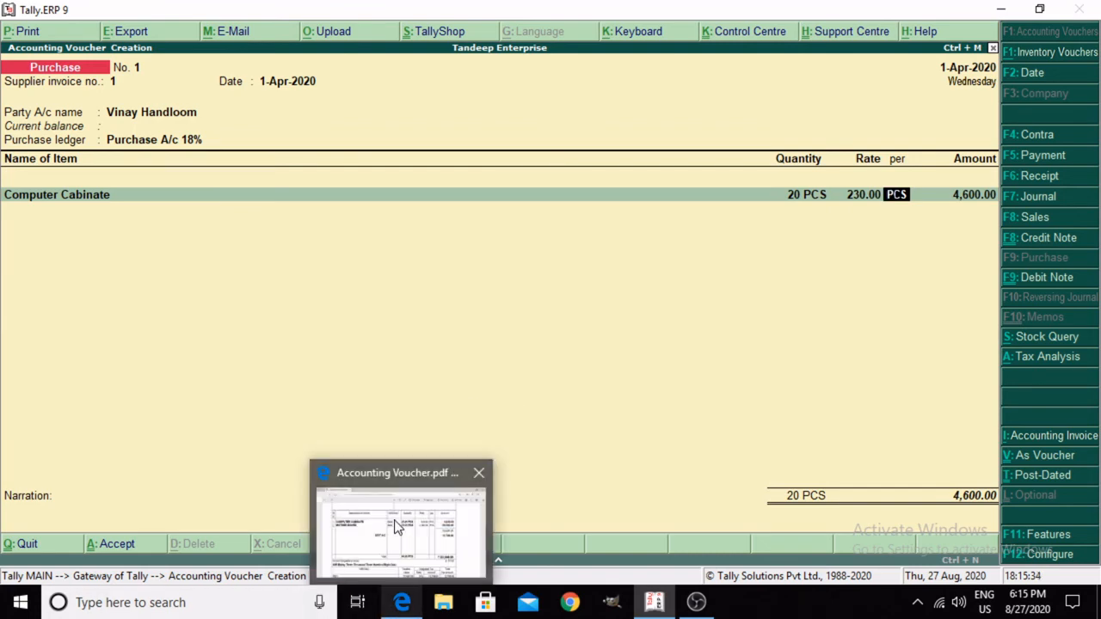
pyautogui.click(396, 526)
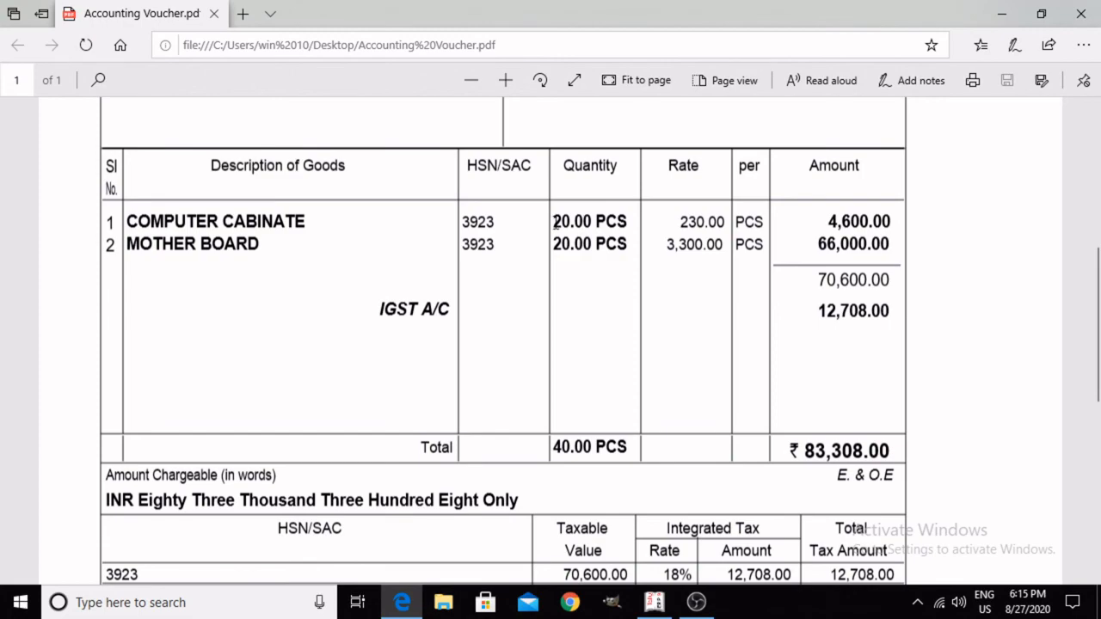
pyautogui.click(656, 604)
pyautogui.press('Return')
pyautogui.press('Return')
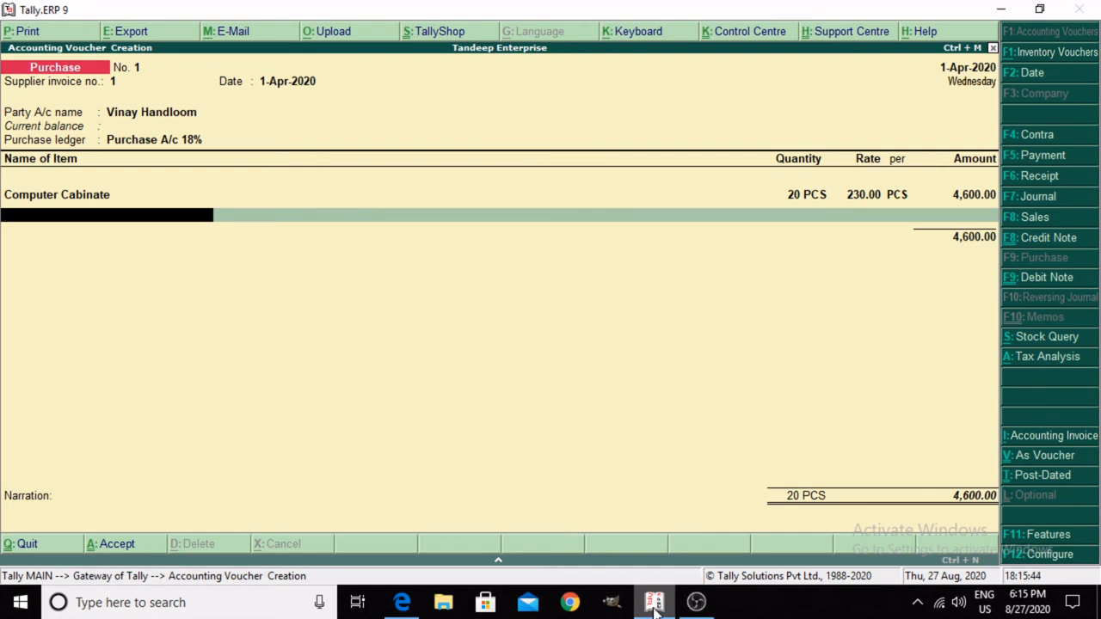
# Step: Switch to the invoice PDF in Edge, examine the second item in the goods table, and return to Tally
pyautogui.moveTo(656, 596)
pyautogui.moveTo(401, 602)
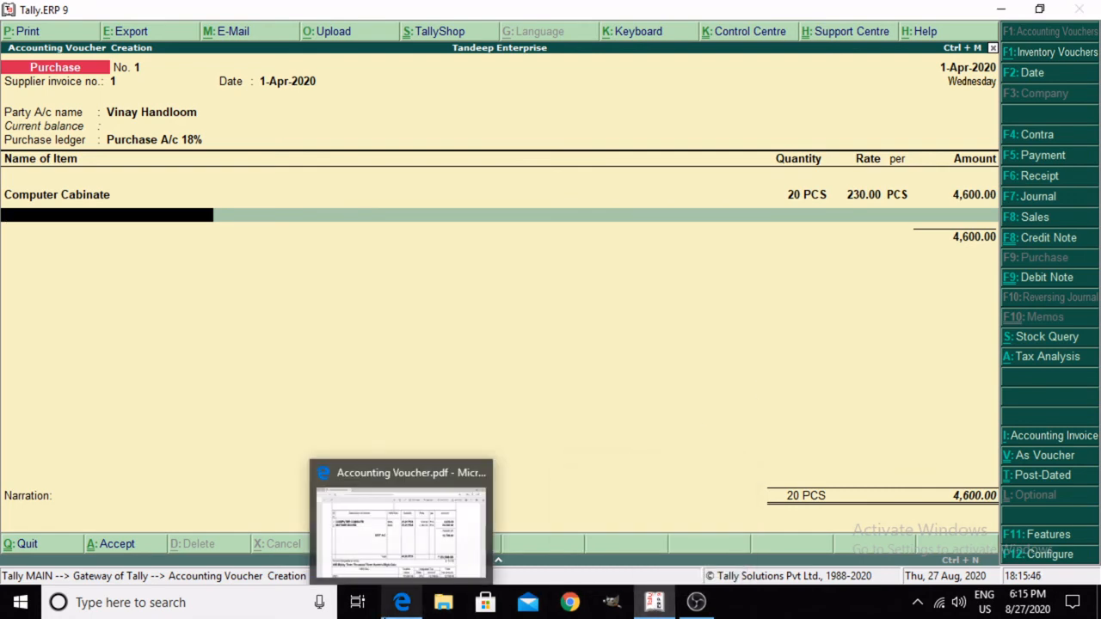
pyautogui.moveTo(379, 538)
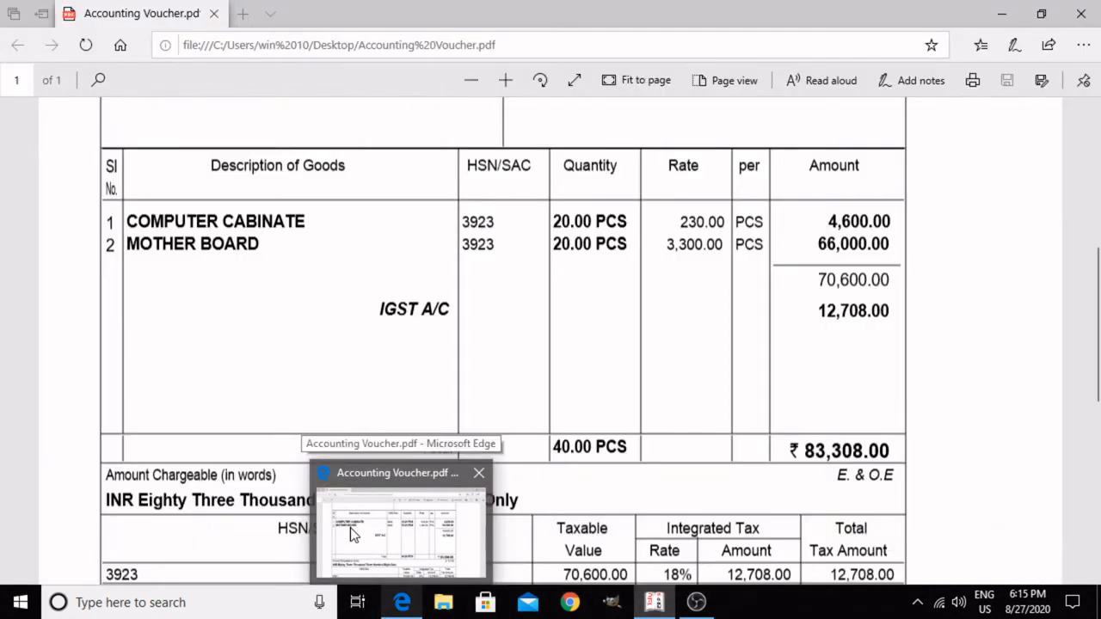
pyautogui.click(350, 527)
pyautogui.moveTo(134, 228); pyautogui.dragTo(289, 263)
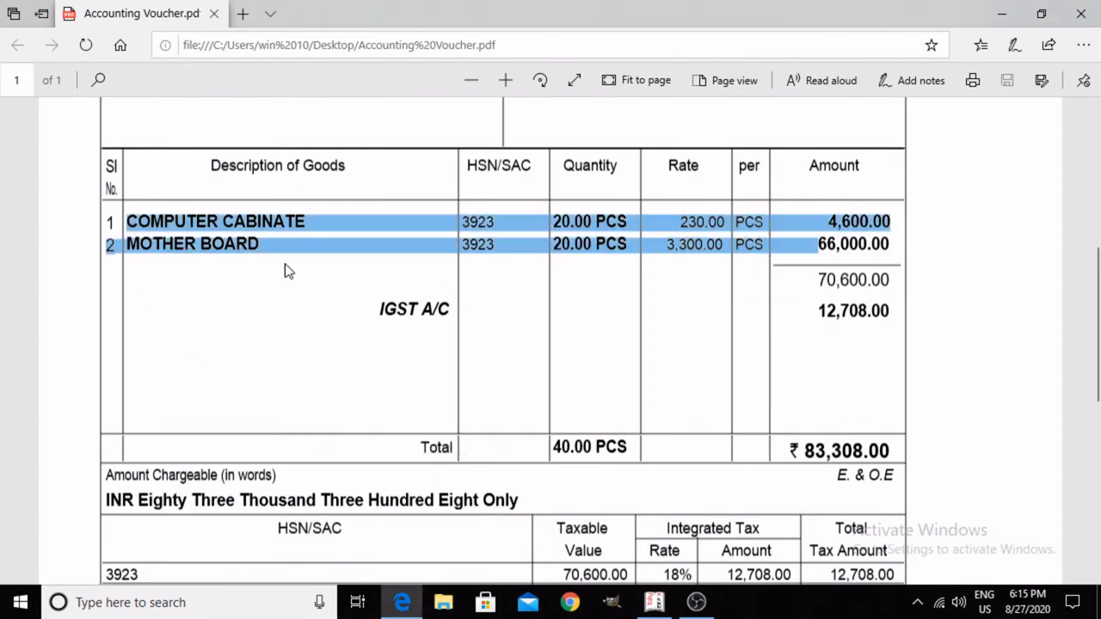
pyautogui.click(290, 268)
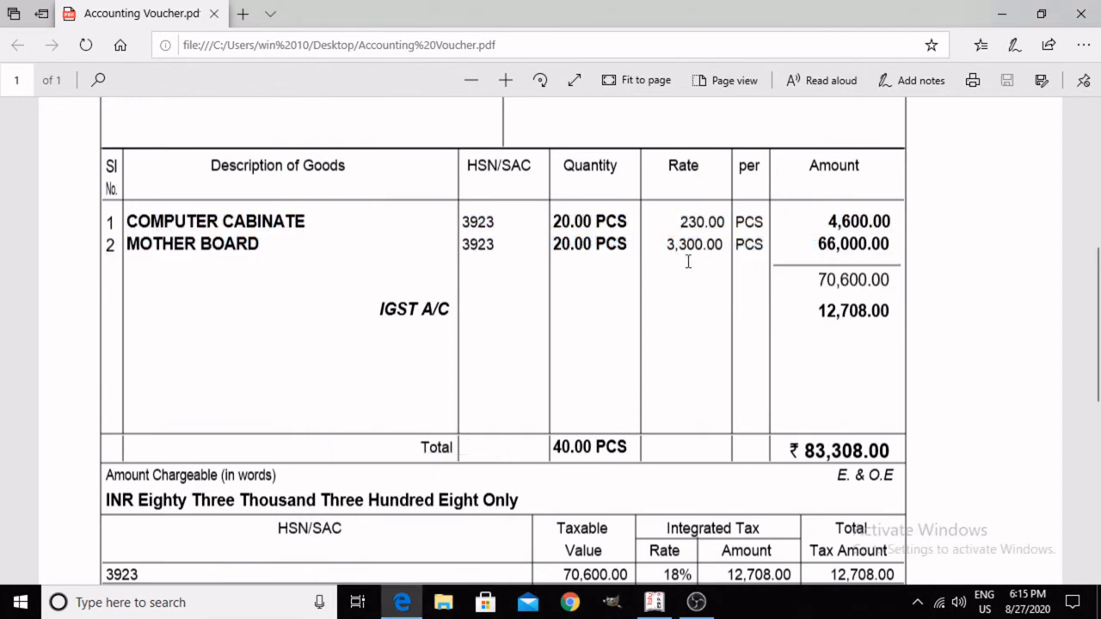
pyautogui.click(658, 603)
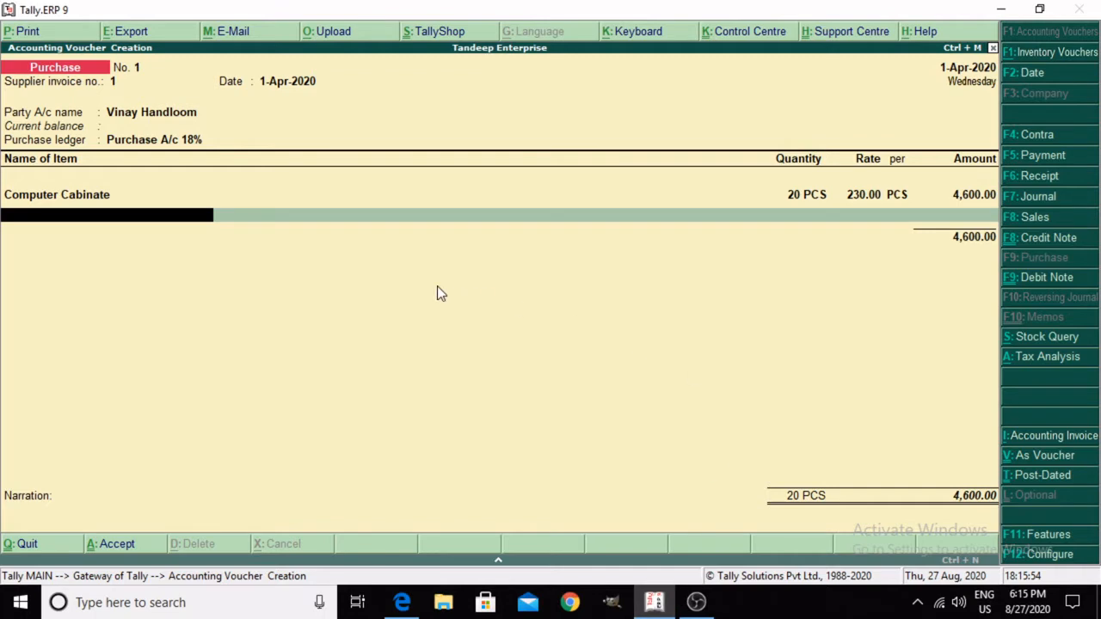
# Step: Start a new stock item from the purchase voucher, name it Mother Board without an alias, and place it under Primary
pyautogui.hotkey('alt', 'c')
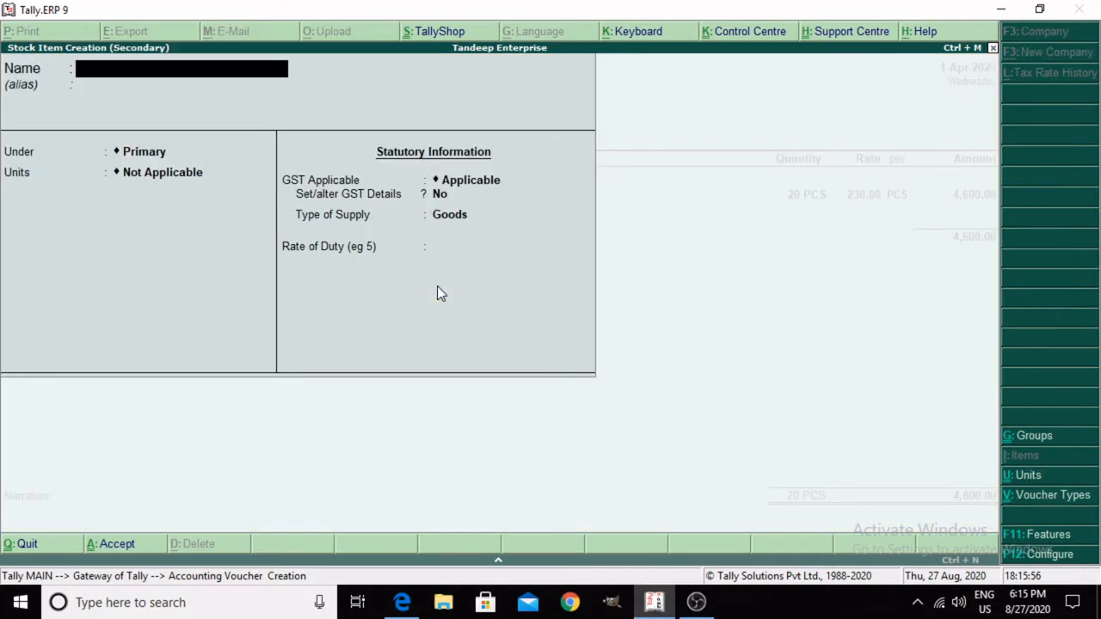
pyautogui.write('Mo')
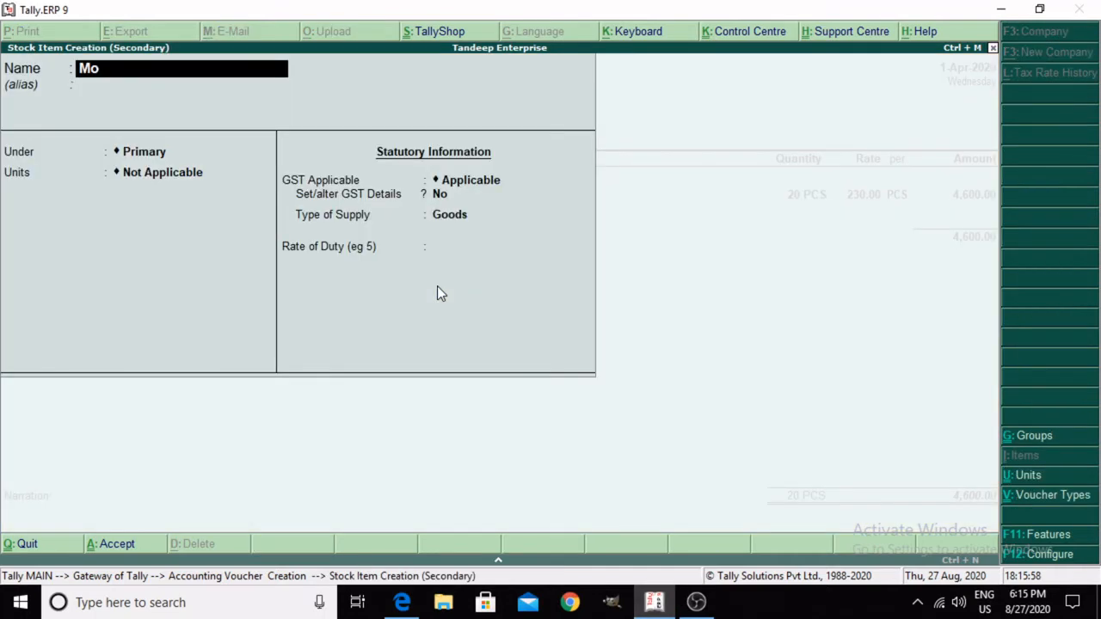
pyautogui.write('ther Board')
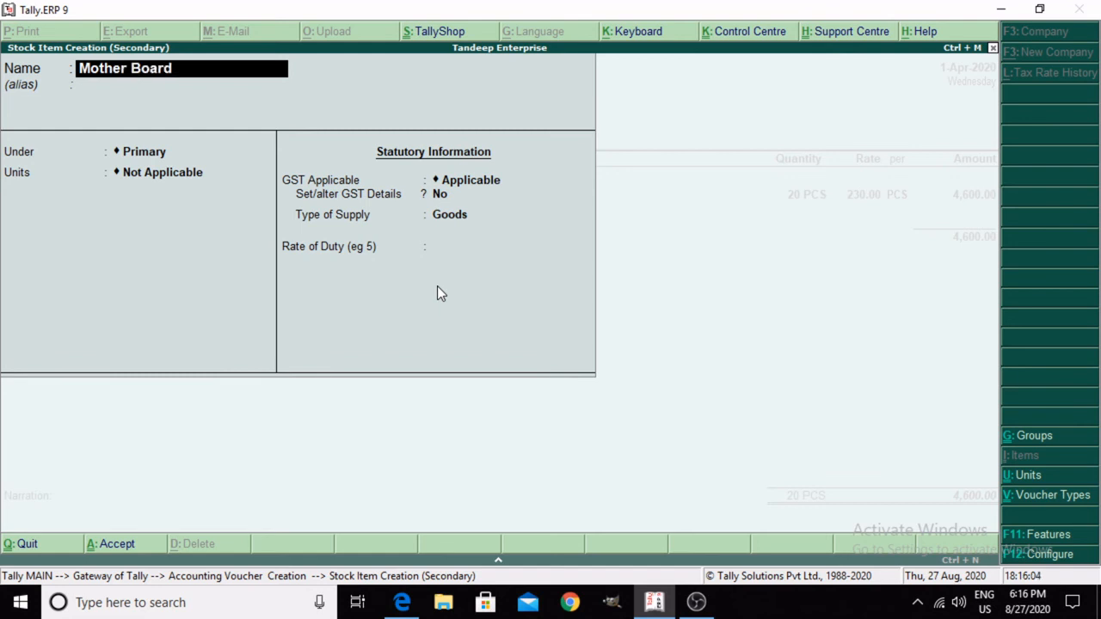
pyautogui.press('Return')
pyautogui.press('Return')
# Step: Set the Mother Board stock item's unit to PCS and keep GST applicable
pyautogui.press('Return')
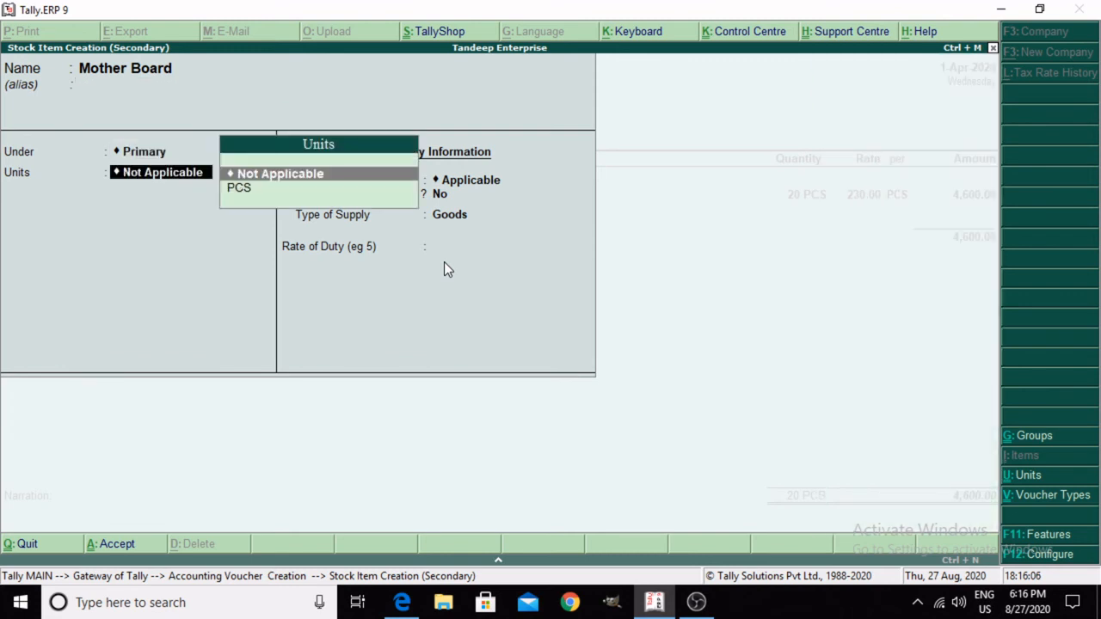
pyautogui.press('Down')
pyautogui.press('Return')
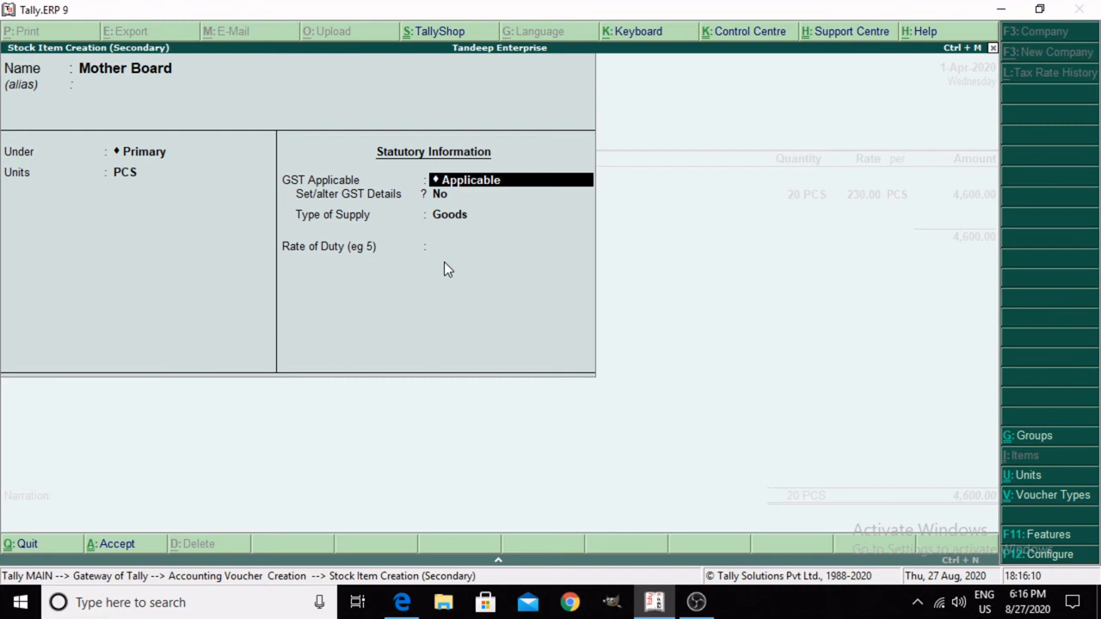
pyautogui.press('Return')
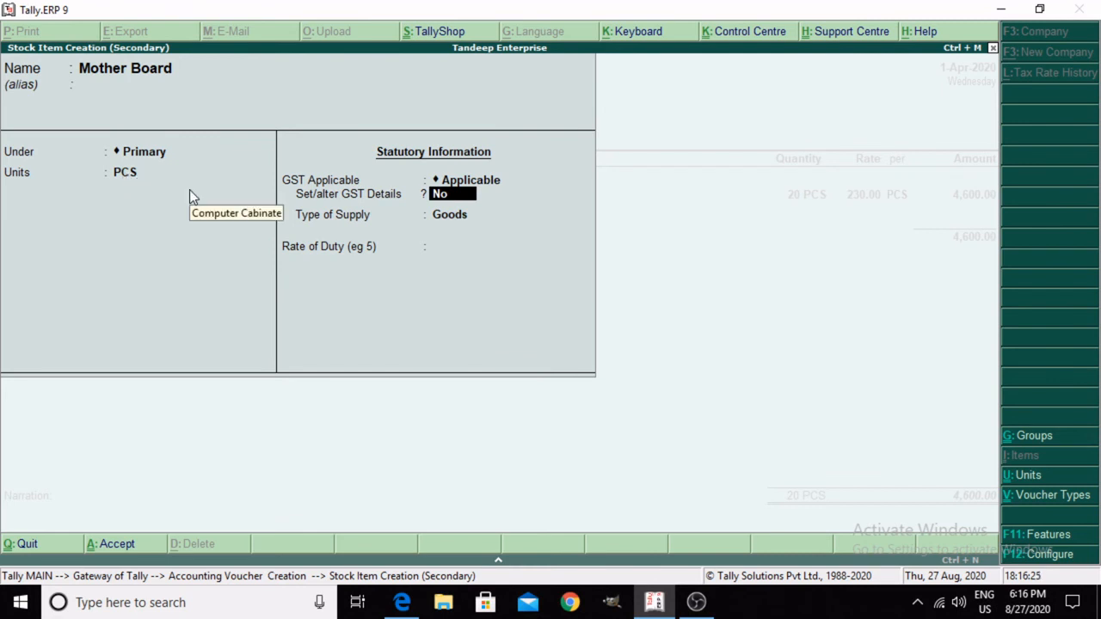
# Step: Enable GST details for Mother Board and enter HSN/SAC 3923 without a description, keeping the calculation type On Value
pyautogui.write('y')
pyautogui.press('Return')
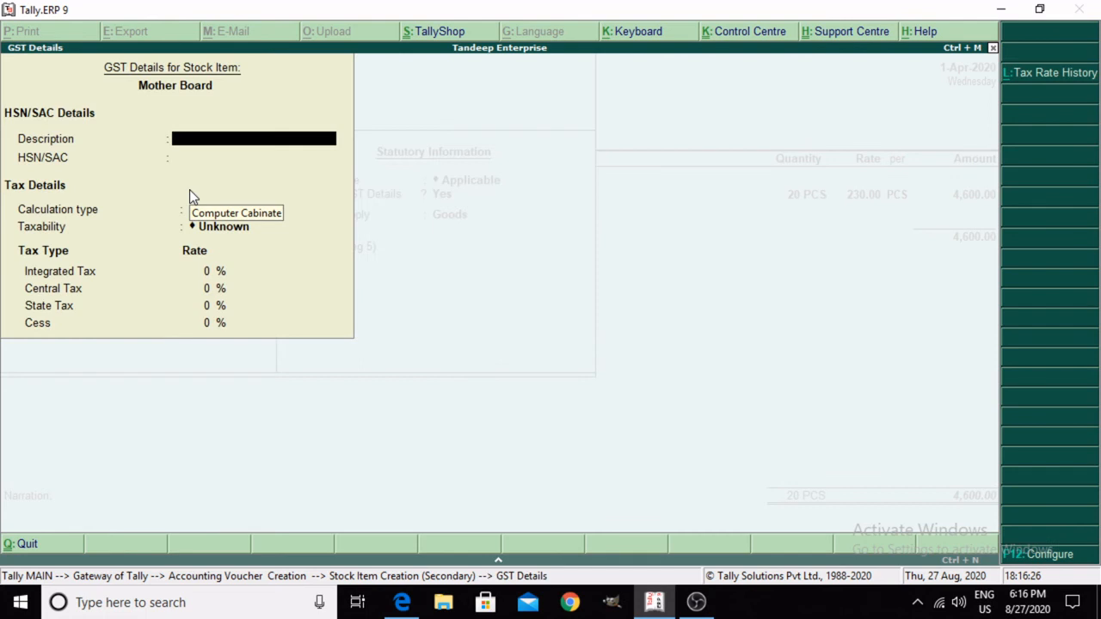
pyautogui.press('Return')
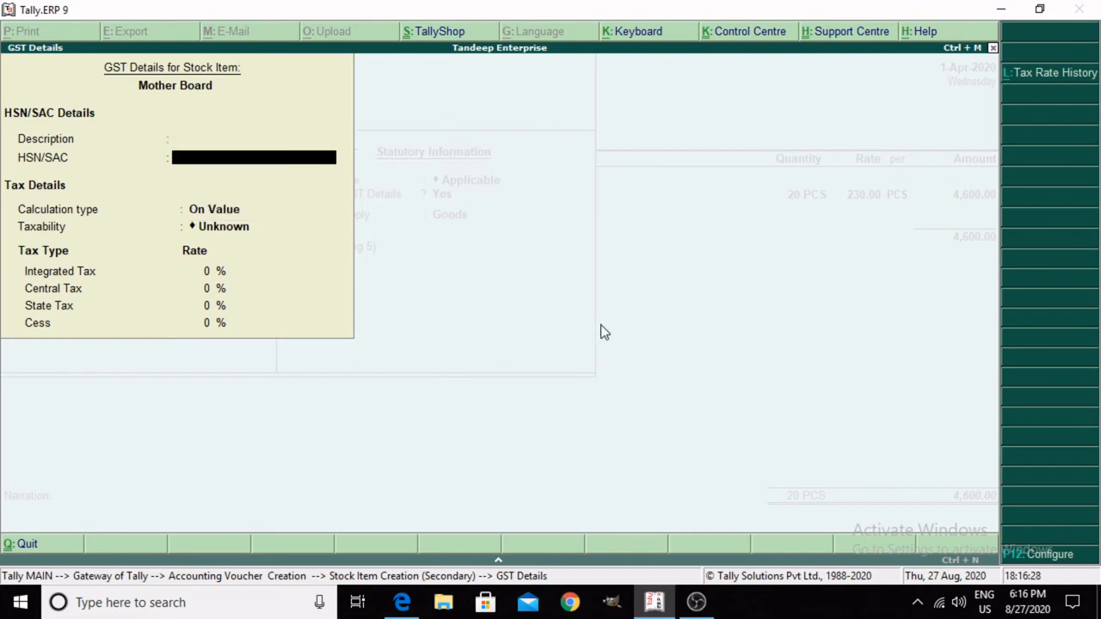
pyautogui.write('3923')
pyautogui.press('Return')
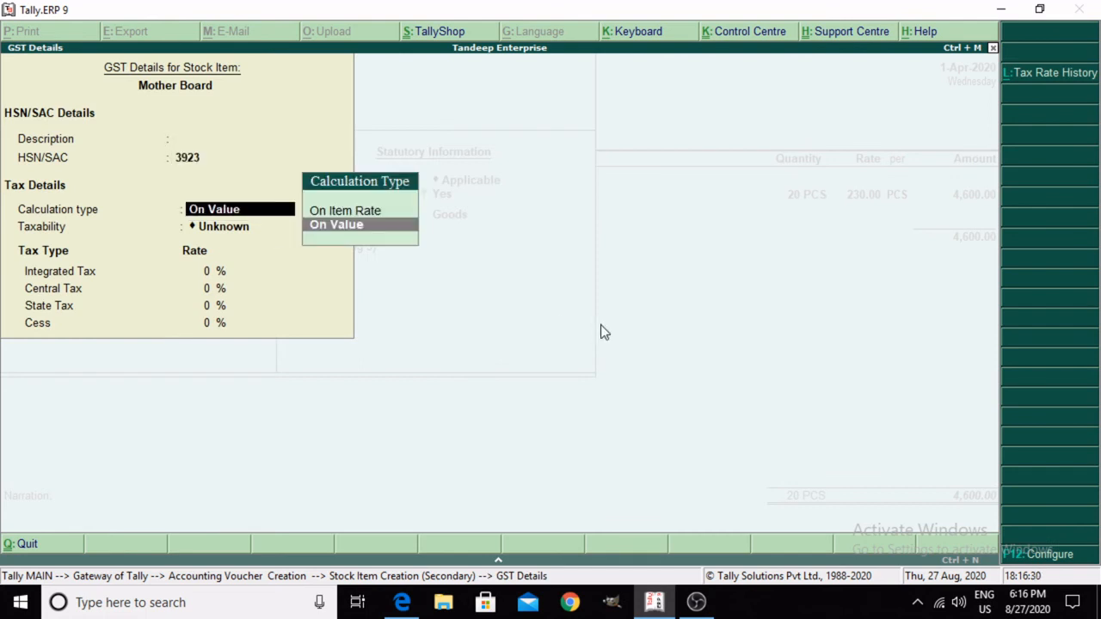
pyautogui.press('Return')
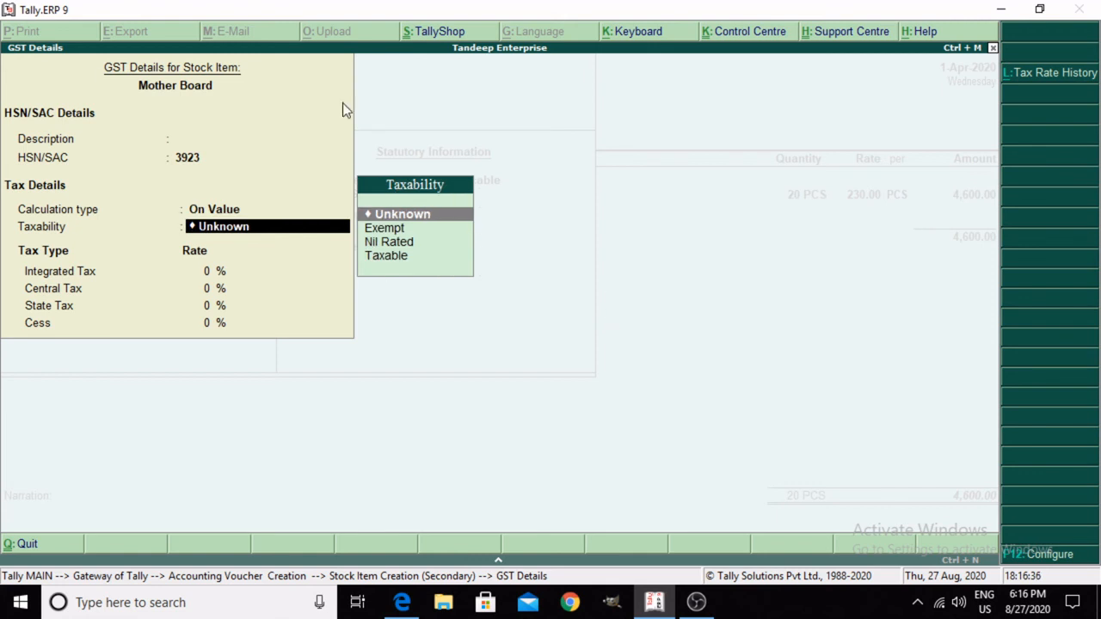
# Step: Make Mother Board taxable at 18% integrated tax, accept the remaining defaults, and save the stock item
pyautogui.press('Down')
pyautogui.press('Down')
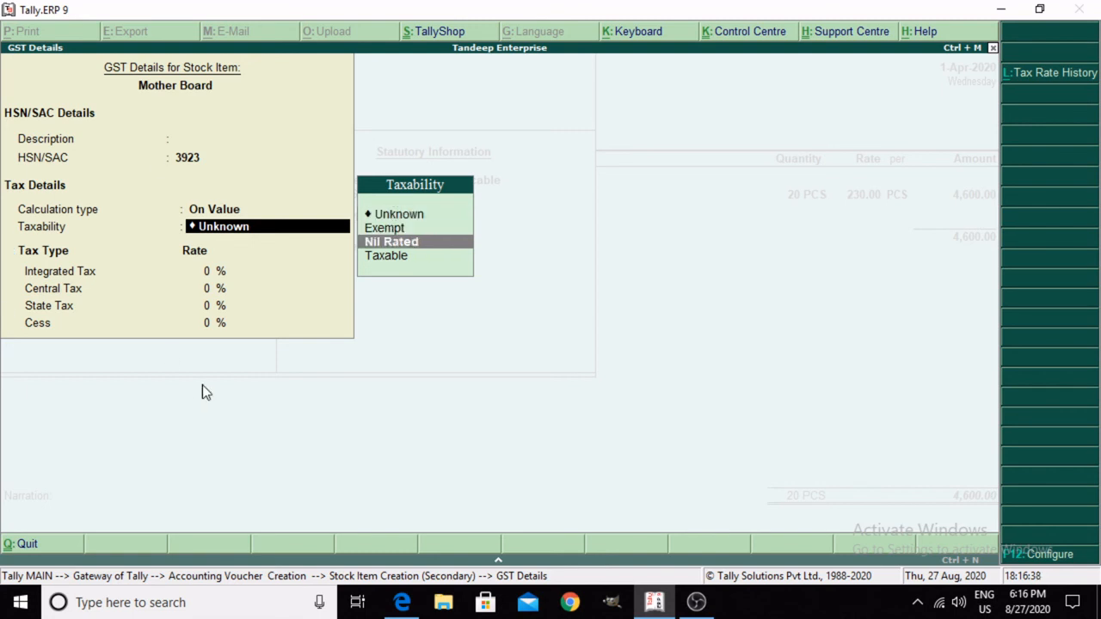
pyautogui.press('Down')
pyautogui.press('Return')
pyautogui.write('18')
pyautogui.press('Return')
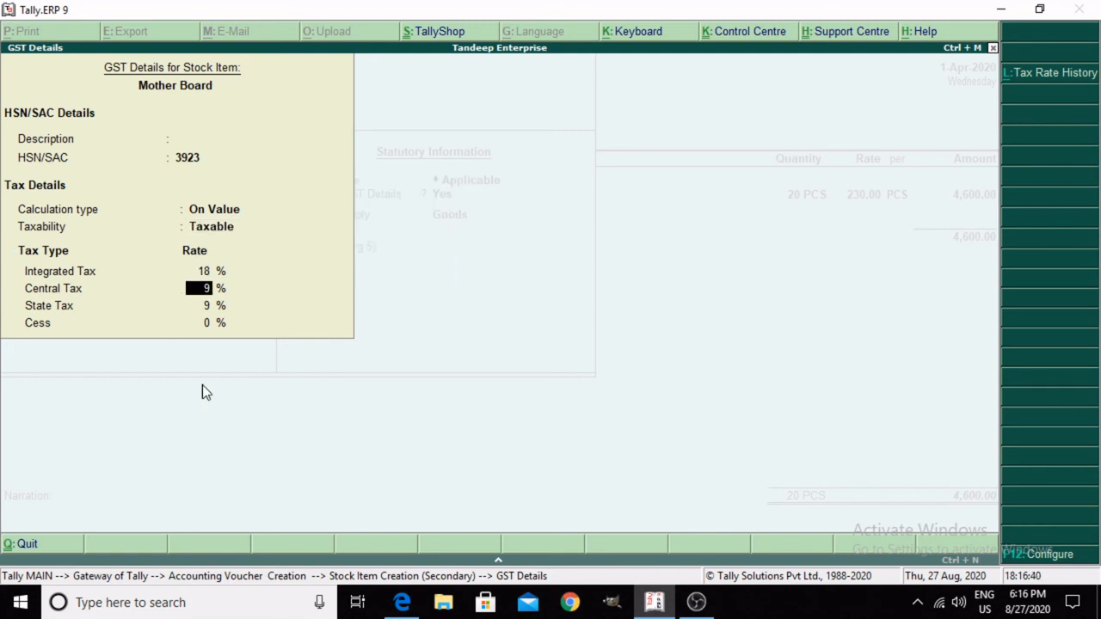
pyautogui.press('Return')
pyautogui.press('Return')
pyautogui.press('Return')
pyautogui.press('Return')
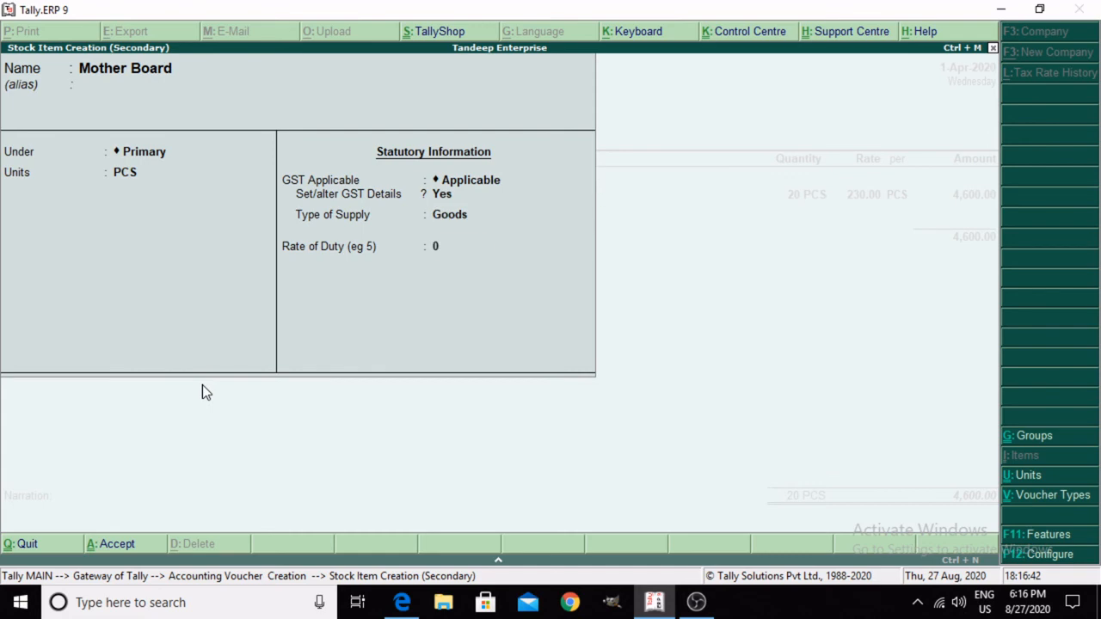
pyautogui.press('Return')
pyautogui.press('Return')
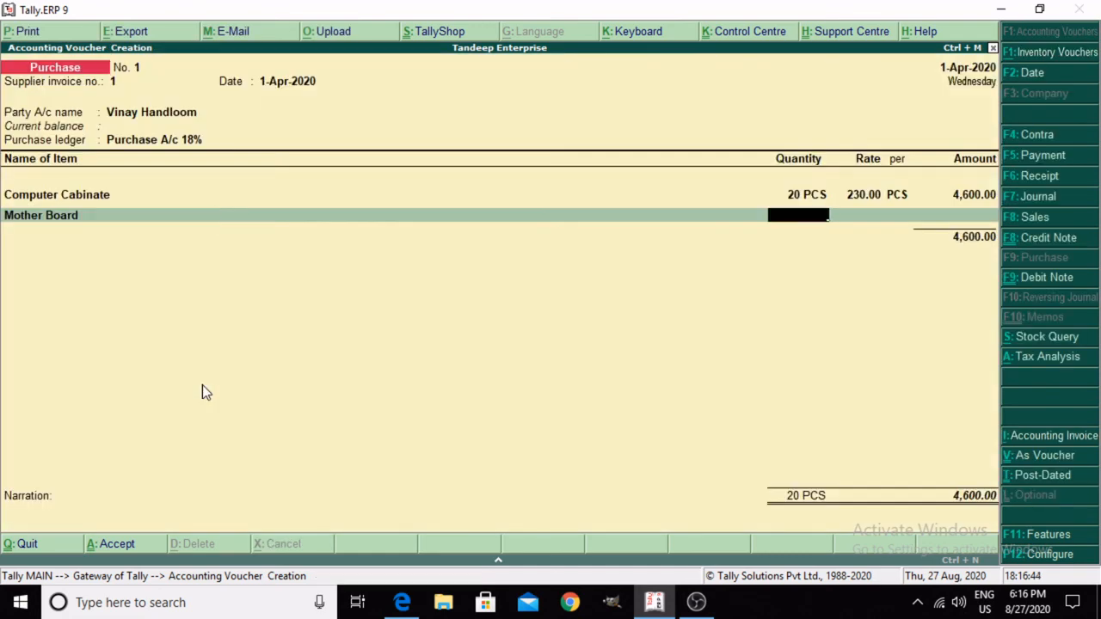
# Step: Enter a quantity of 20 PCS at a rate of 3,300 for Mother Board and finish the item list
pyautogui.write('20')
pyautogui.press('Return')
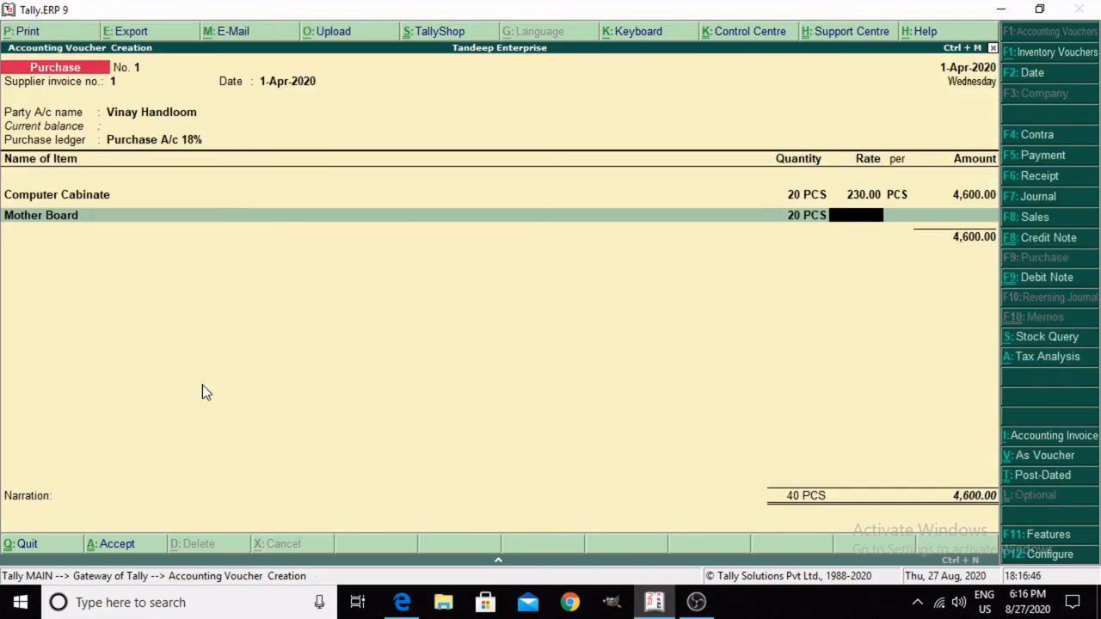
pyautogui.write('3300')
pyautogui.press('Return')
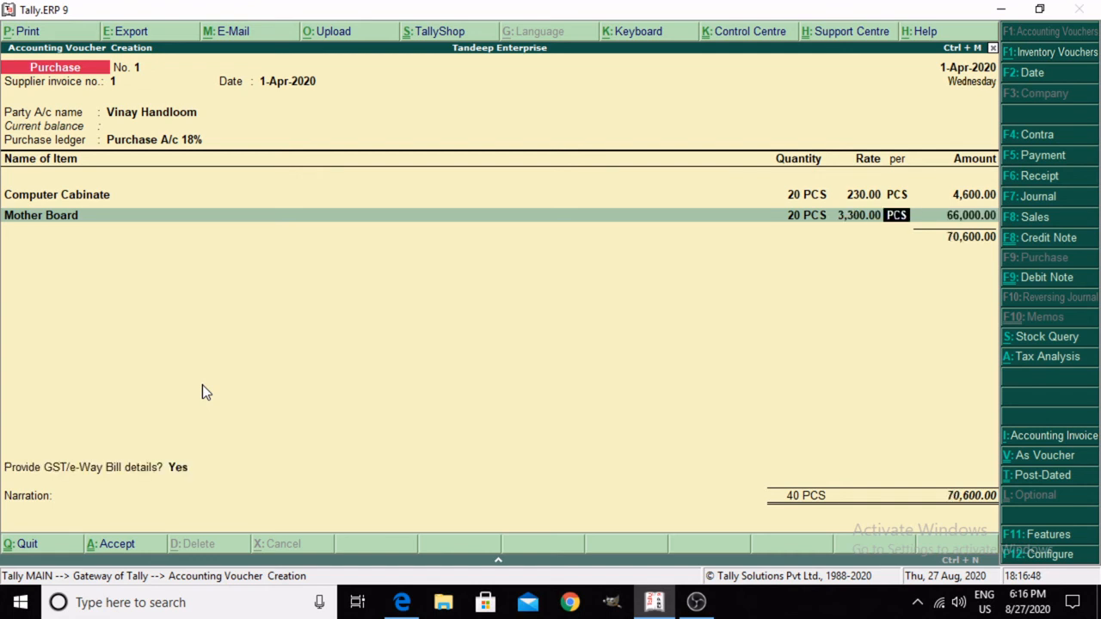
pyautogui.press('Return')
pyautogui.press('Return')
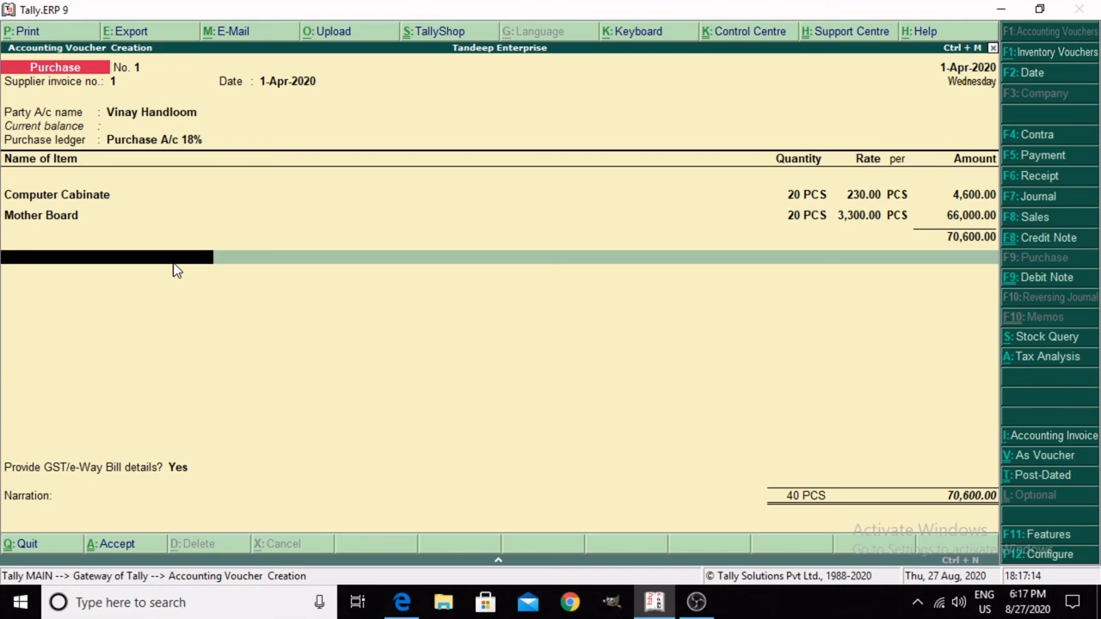
# Step: Start a new ledger from the purchase voucher and name it IGST A/C without an alias
pyautogui.hotkey('alt', 'c')
pyautogui.write('I')
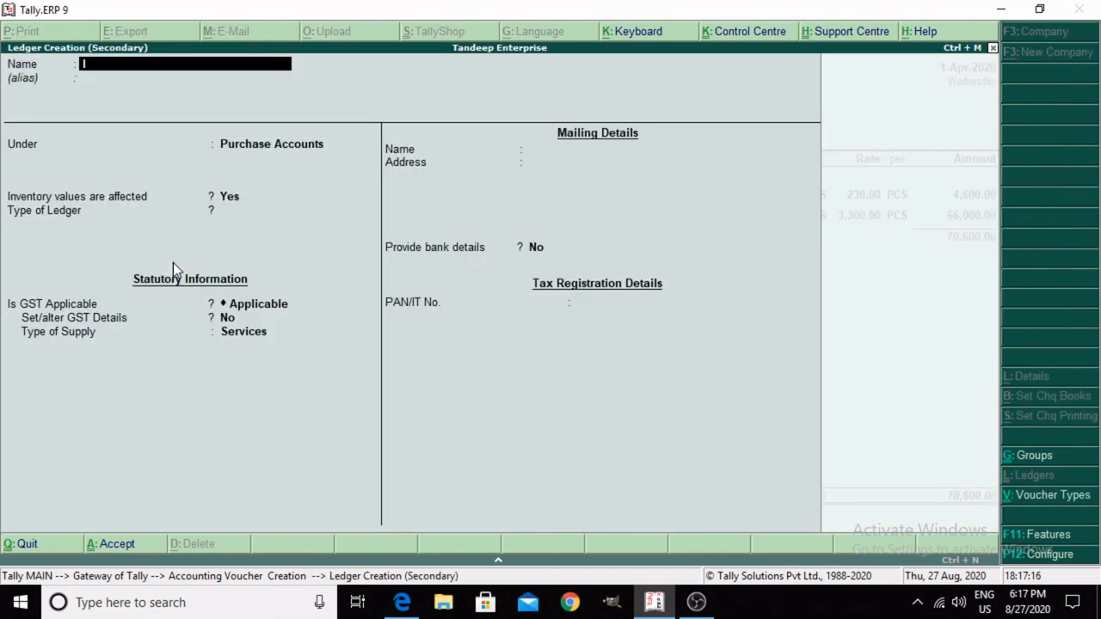
pyautogui.write('gst')
pyautogui.press('BackSpace')
pyautogui.press('BackSpace')
pyautogui.press('BackSpace')
pyautogui.press('BackSpace')
pyautogui.write('IGST')
pyautogui.press('Return')
pyautogui.press('BackSpace')
pyautogui.write('A/c')
pyautogui.press('BackSpace')
pyautogui.write('C')
pyautogui.press('Return')
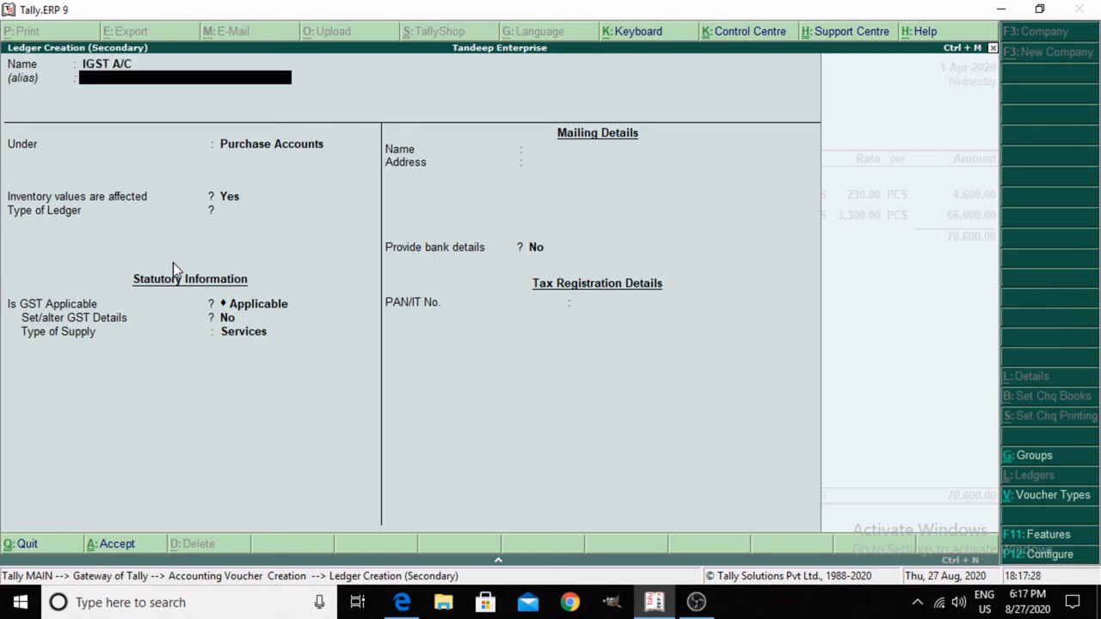
pyautogui.press('Return')
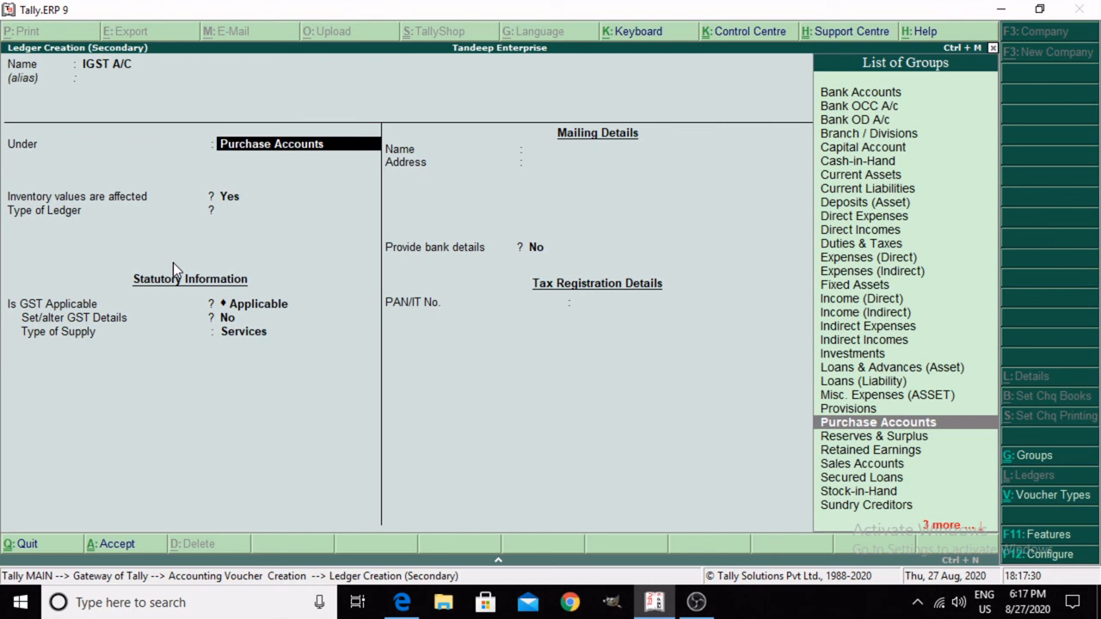
# Step: Place the IGST A/C ledger under Duties & Taxes with duty type GST and tax type Integrated Tax
pyautogui.write('DUti')
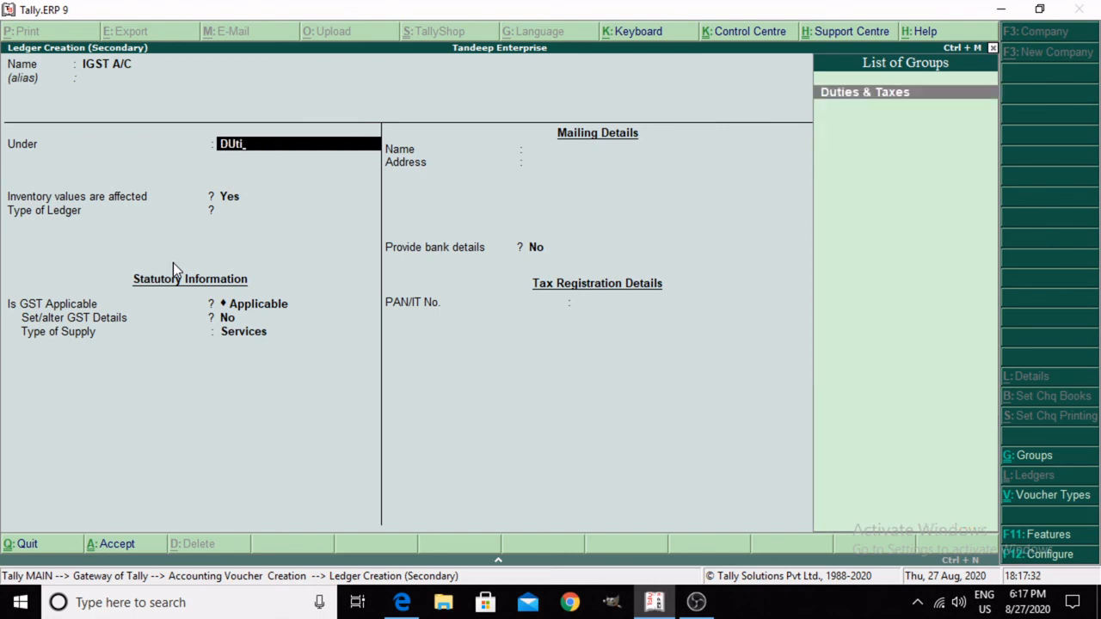
pyautogui.press('Return')
pyautogui.press('Up')
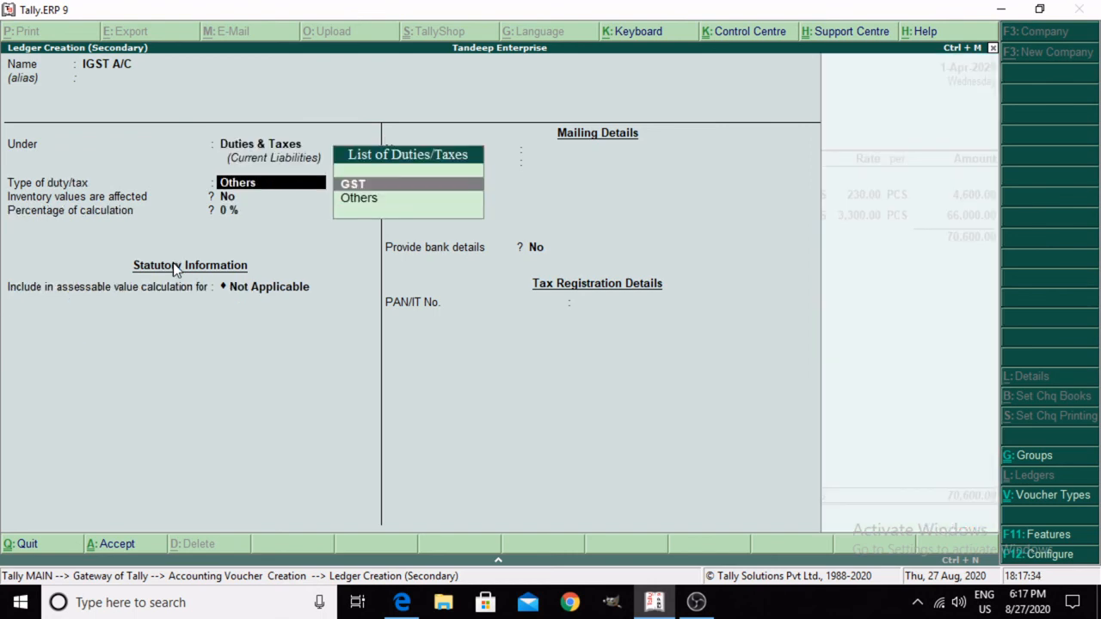
pyautogui.press('Return')
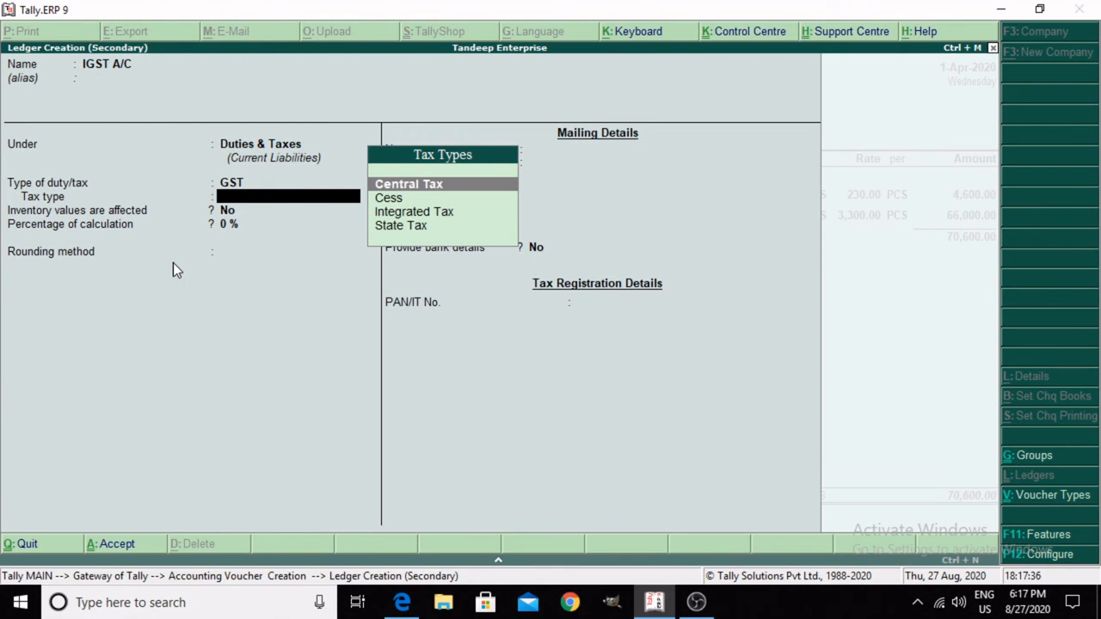
pyautogui.press('Down')
pyautogui.press('Down')
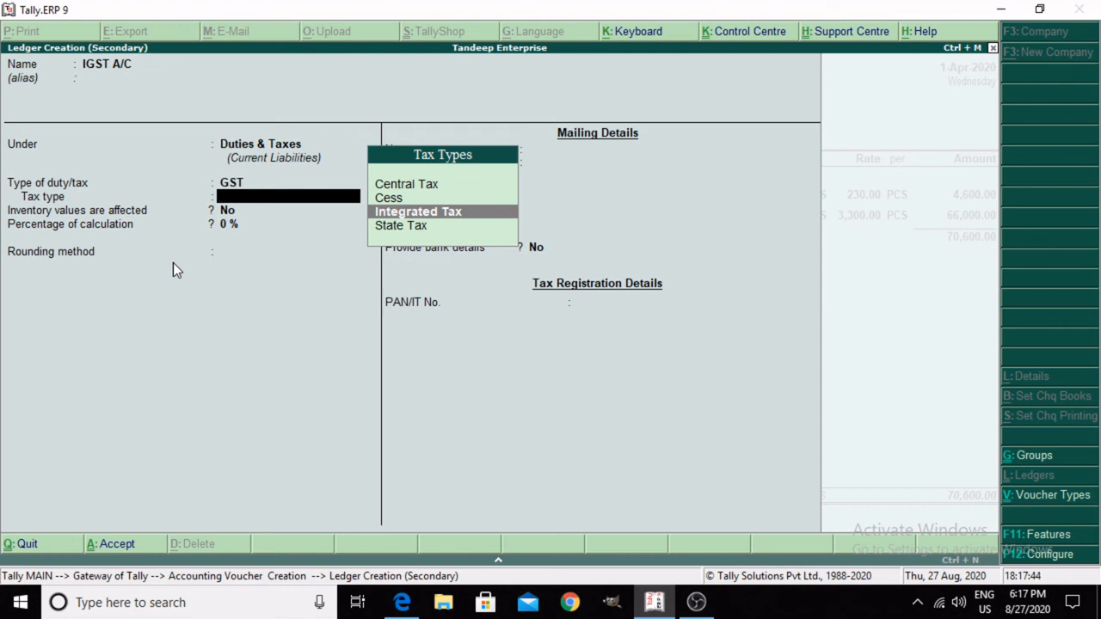
pyautogui.press('Return')
# Step: Review the available GST tax types for the IGST A/C ledger, keeping Integrated Tax selected
pyautogui.press('BackSpace')
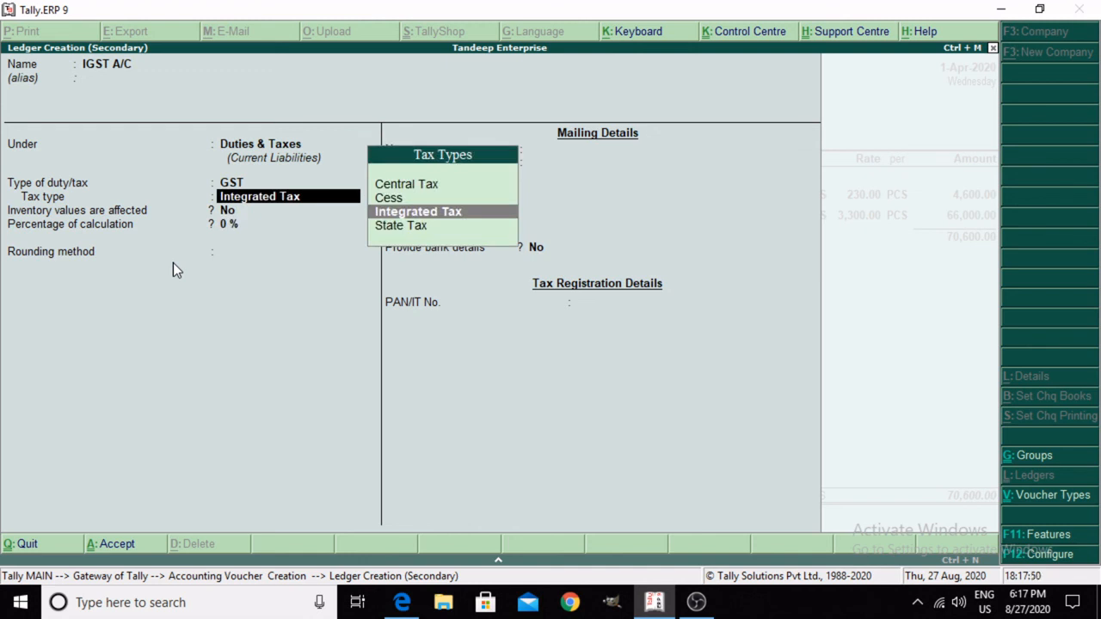
pyautogui.press('Down')
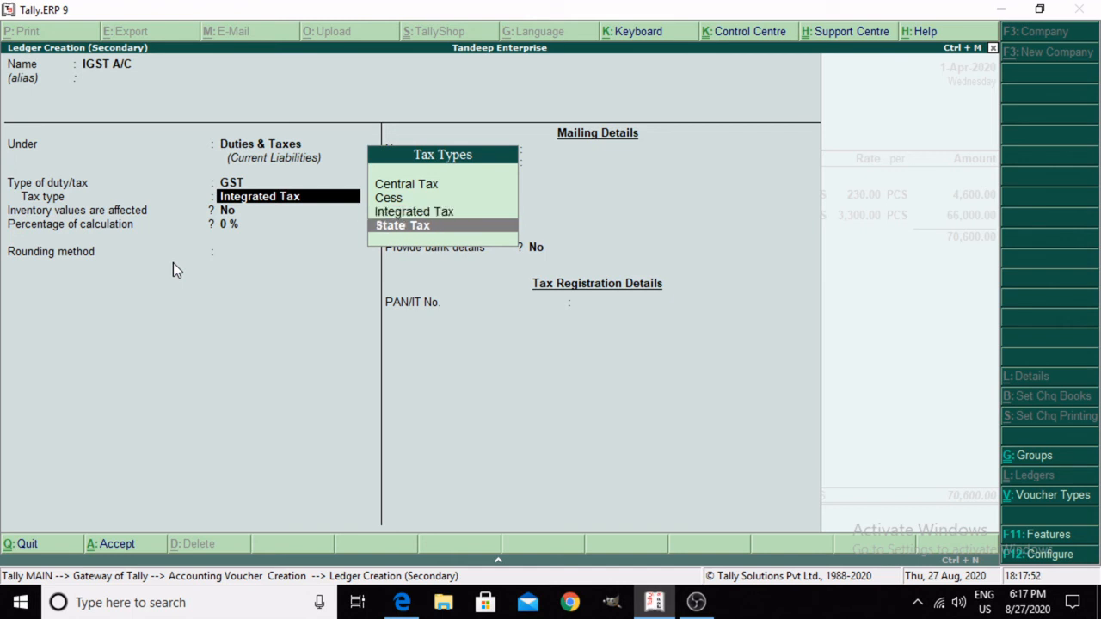
pyautogui.press('Down')
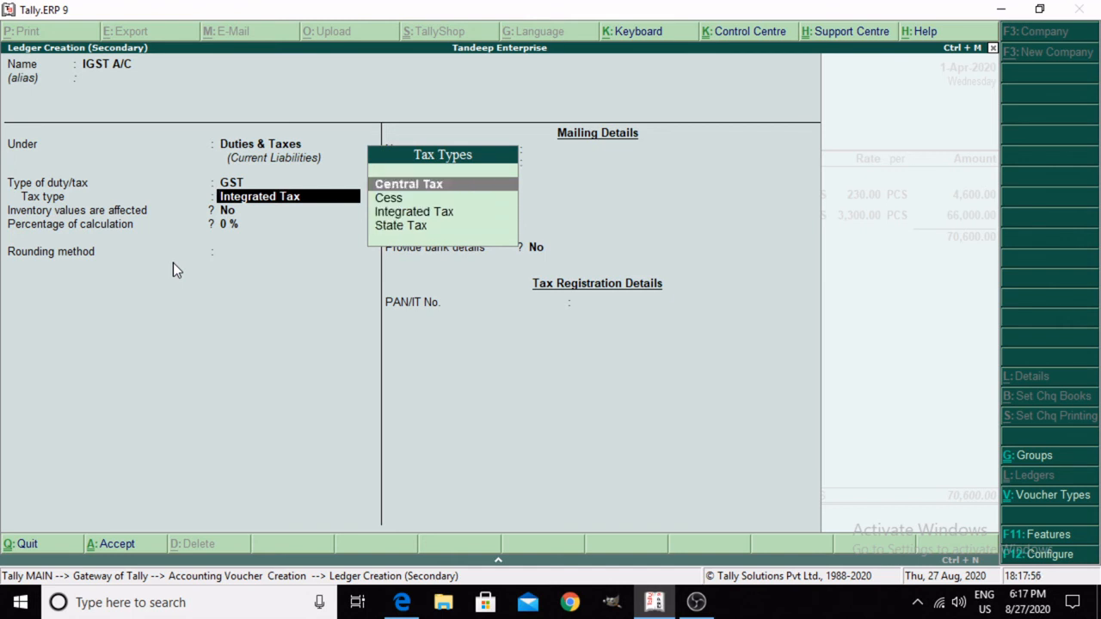
pyautogui.press('Down')
pyautogui.press('Down')
pyautogui.press('Down')
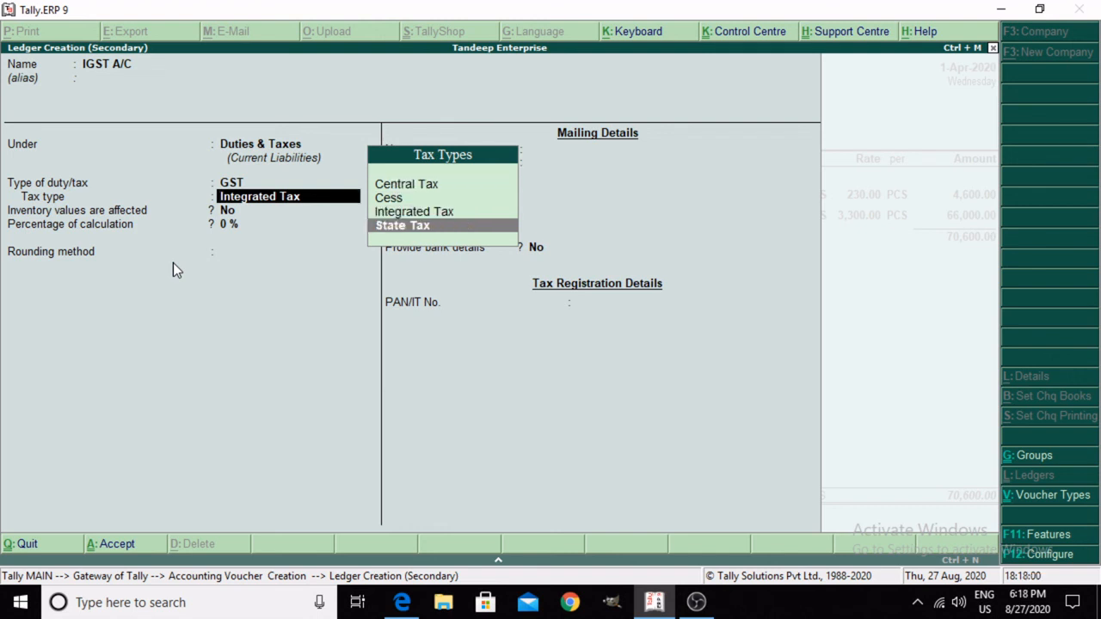
pyautogui.press('Up')
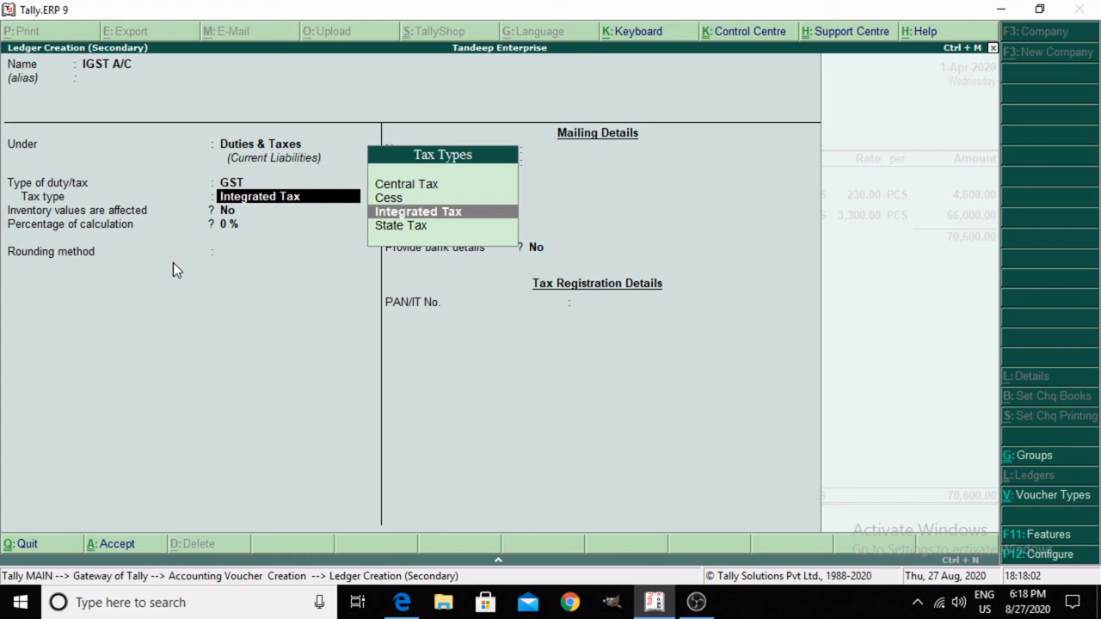
pyautogui.press('Return')
# Step: Keep the 0% calculation percentage, leave rounding as Not Applicable, and save the IGST A/C ledger into the voucher
pyautogui.press('Return')
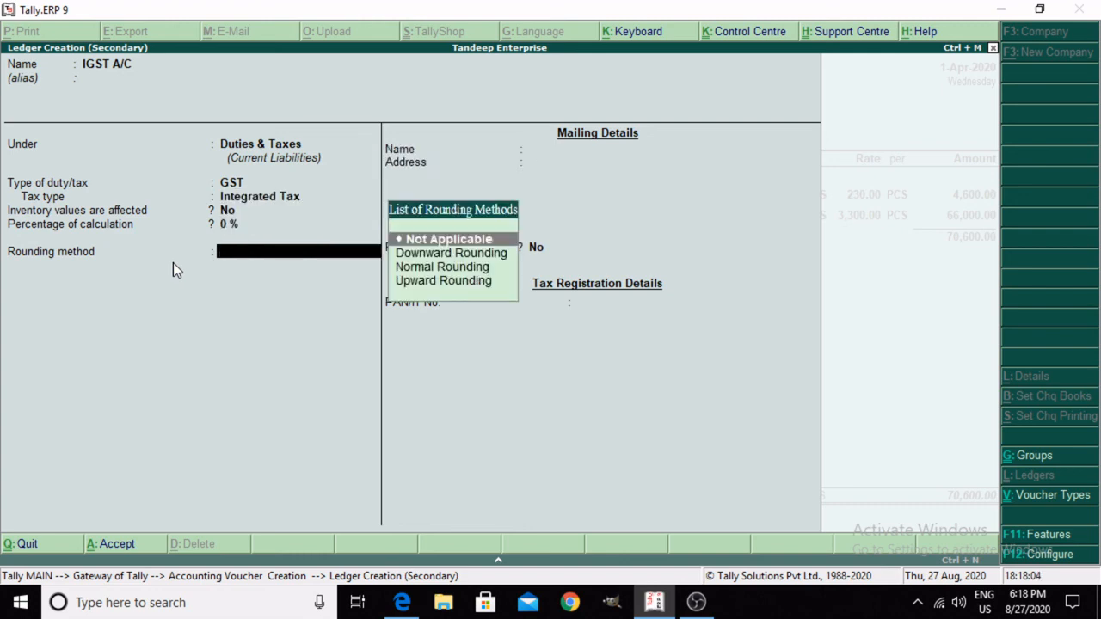
pyautogui.press('Return')
pyautogui.press('Return')
pyautogui.press('Return')
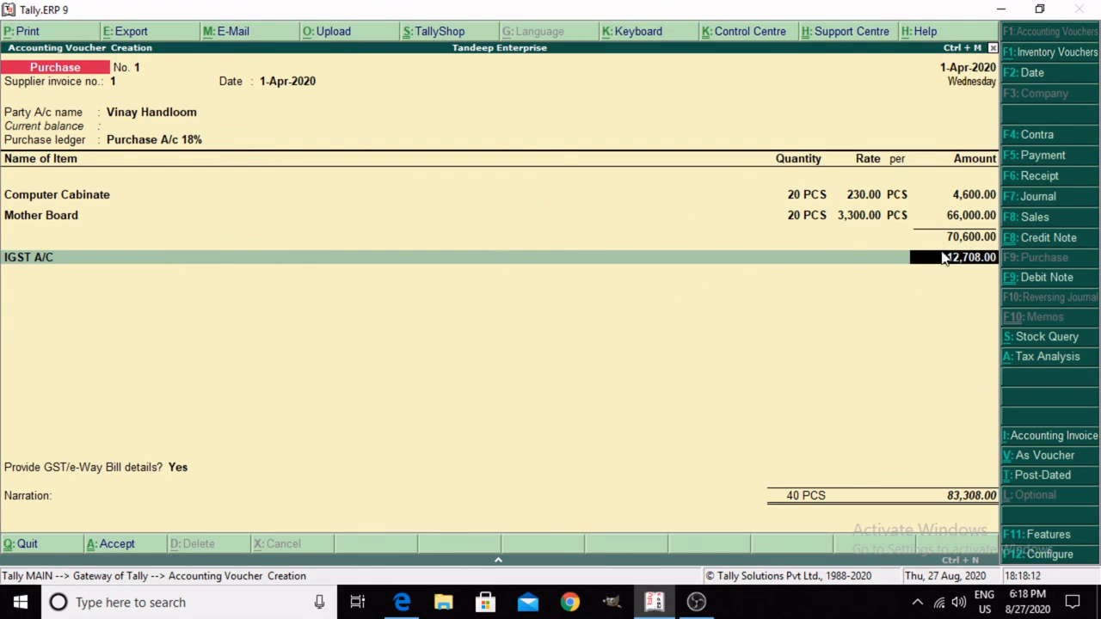
# Step: Accept the calculated IGST A/C amount, end the ledger lines, and choose to provide GST/e-Way Bill details
pyautogui.press('Return')
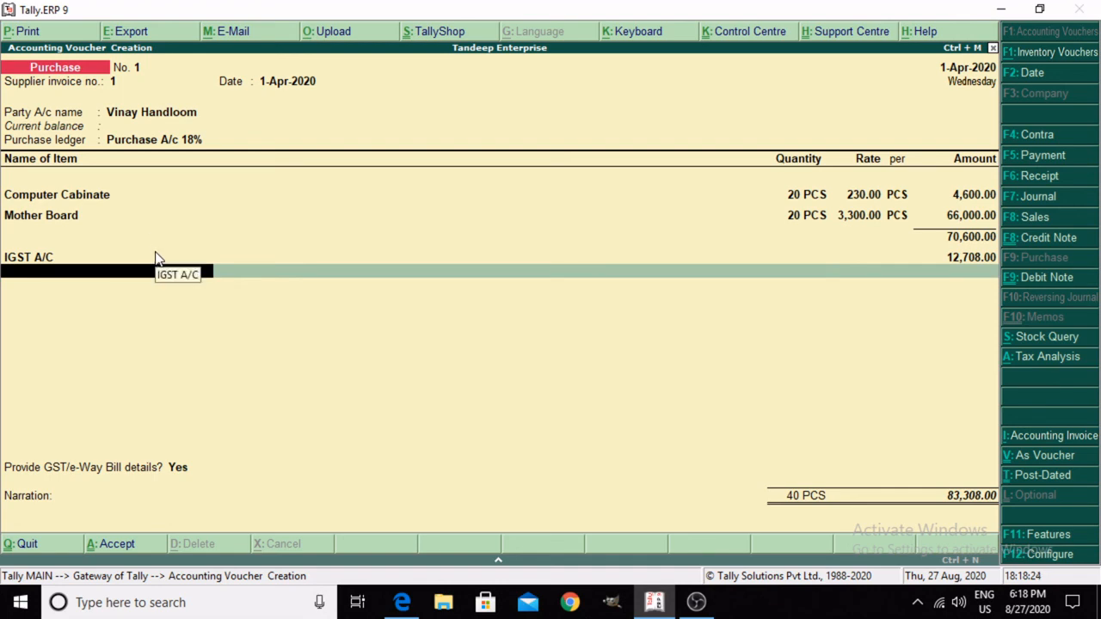
pyautogui.press('Return')
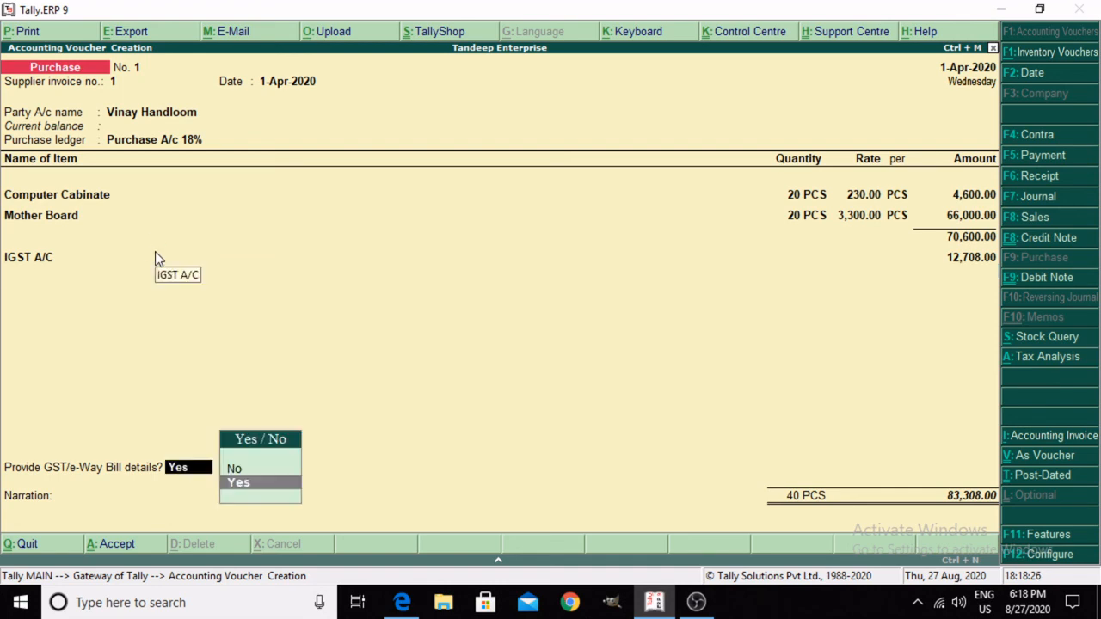
pyautogui.press('Return')
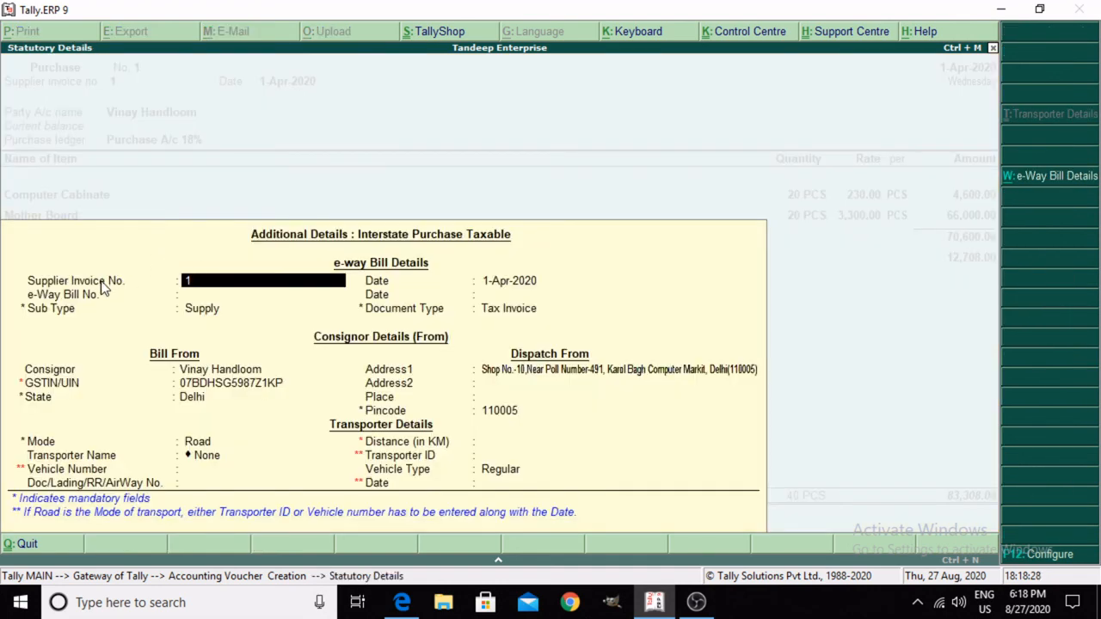
# Step: Switch to the invoice PDF in Edge, check the e-Way Bill number in its header, and return to Tally
pyautogui.click(402, 602)
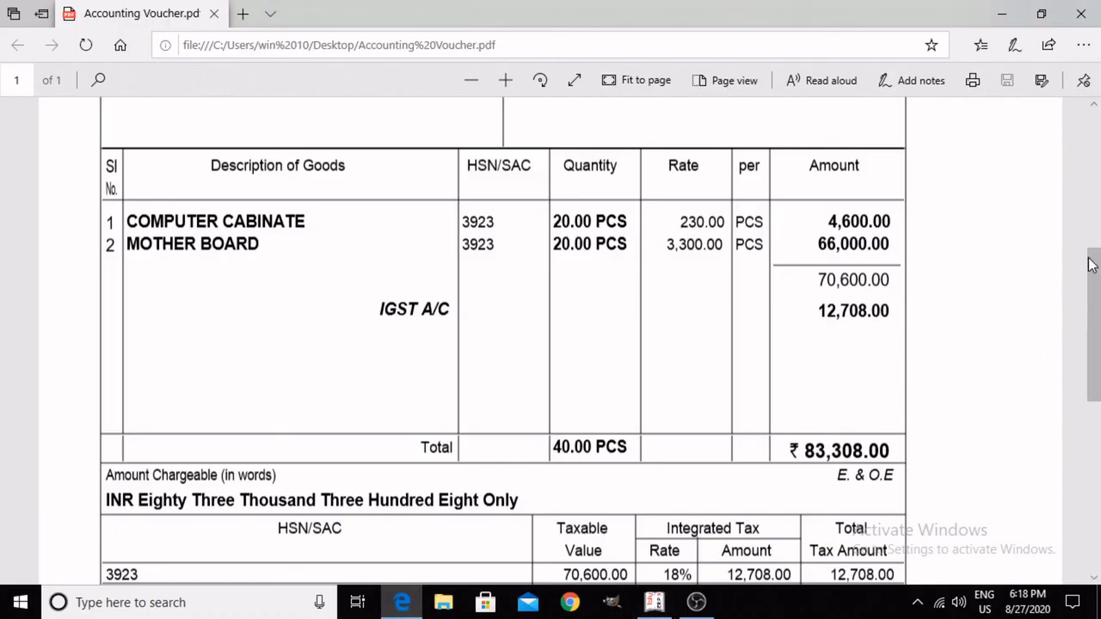
pyautogui.scroll(1, 1094, 225)
pyautogui.scroll(5, 1094, 226)
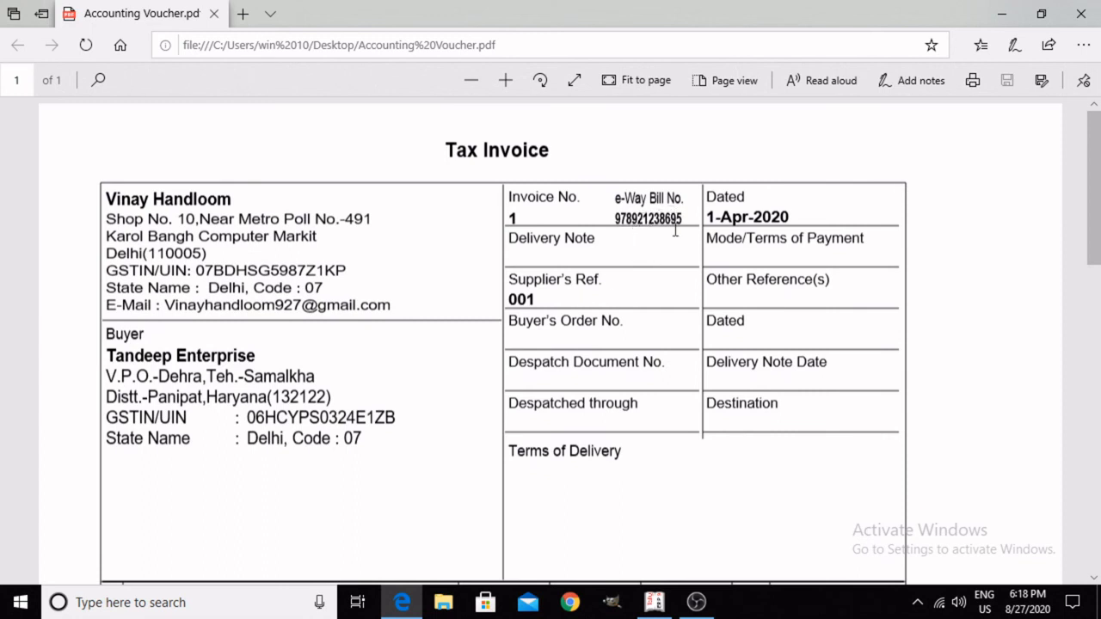
pyautogui.click(655, 603)
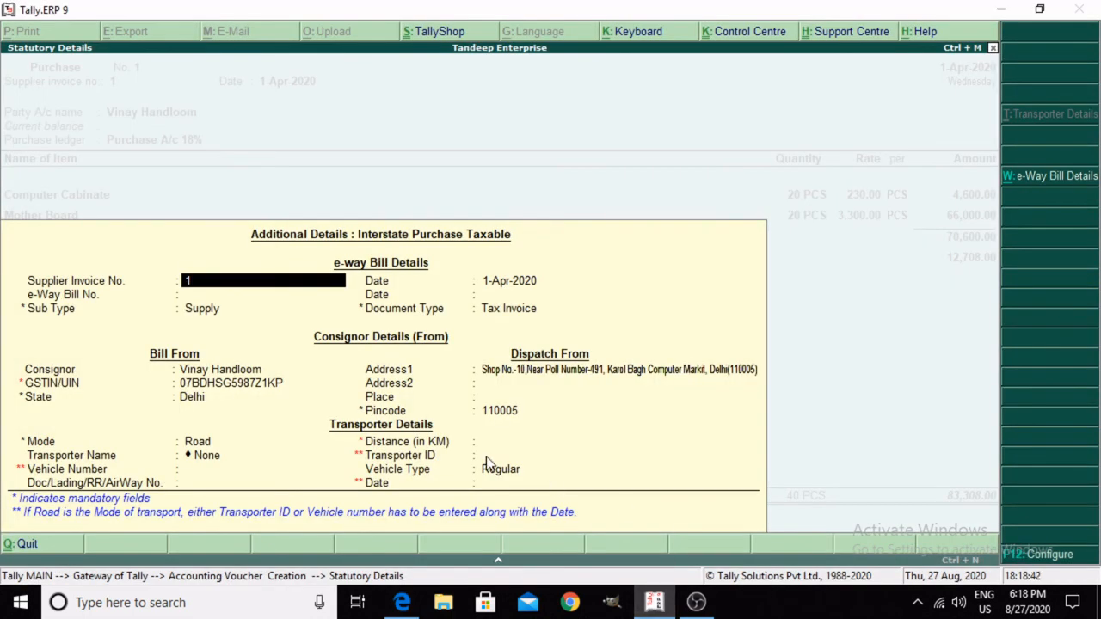
pyautogui.press('Return')
pyautogui.press('Return')
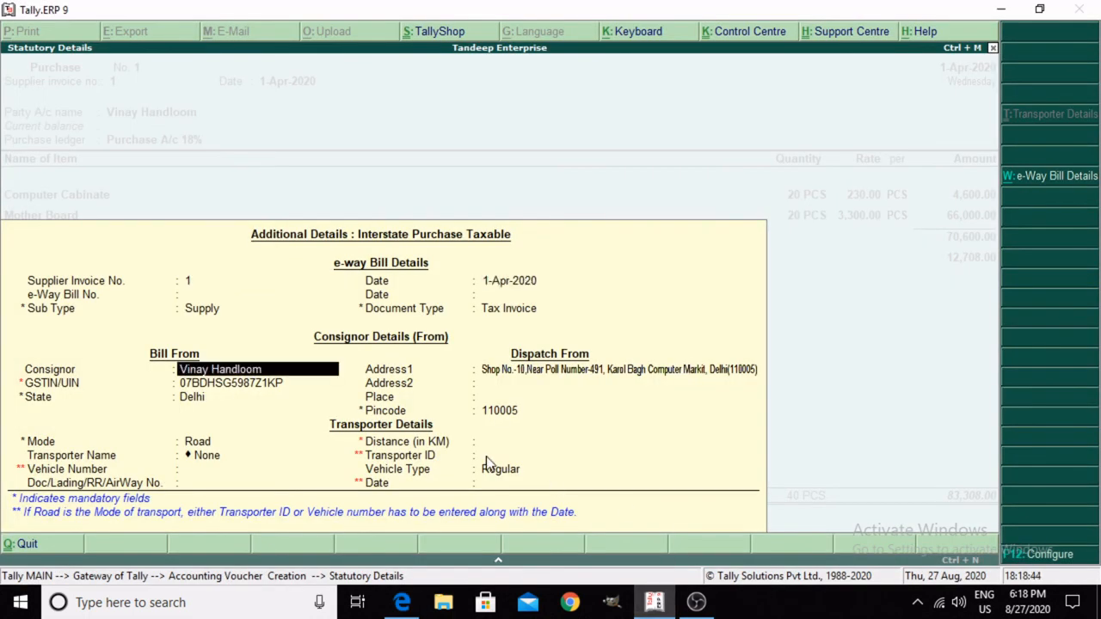
pyautogui.press('BackSpace')
pyautogui.press('BackSpace')
pyautogui.press('BackSpace')
pyautogui.press('BackSpace')
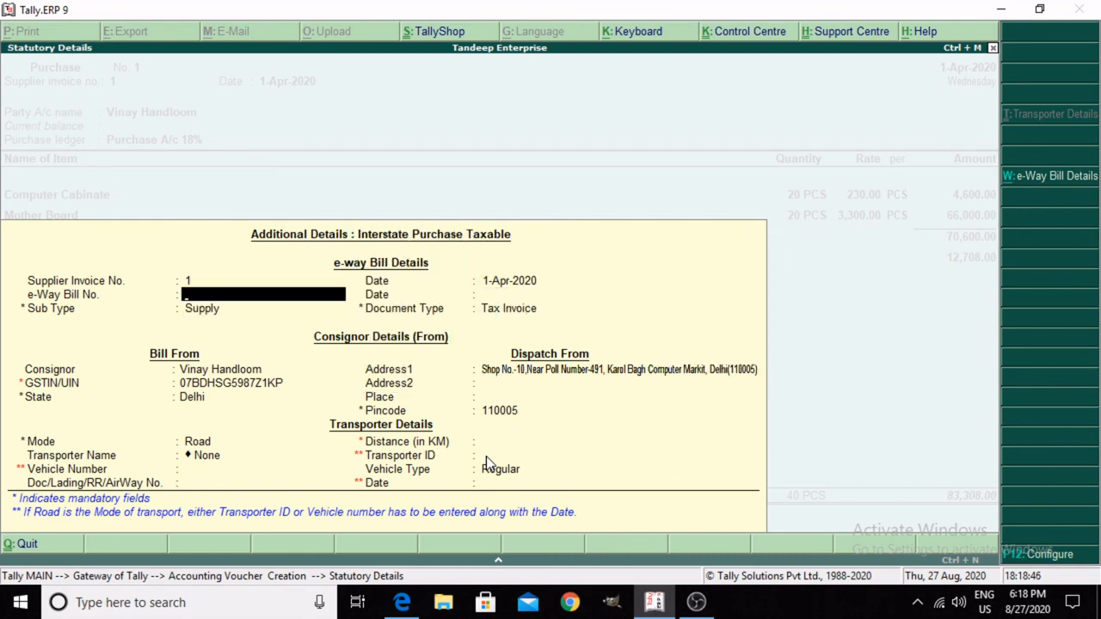
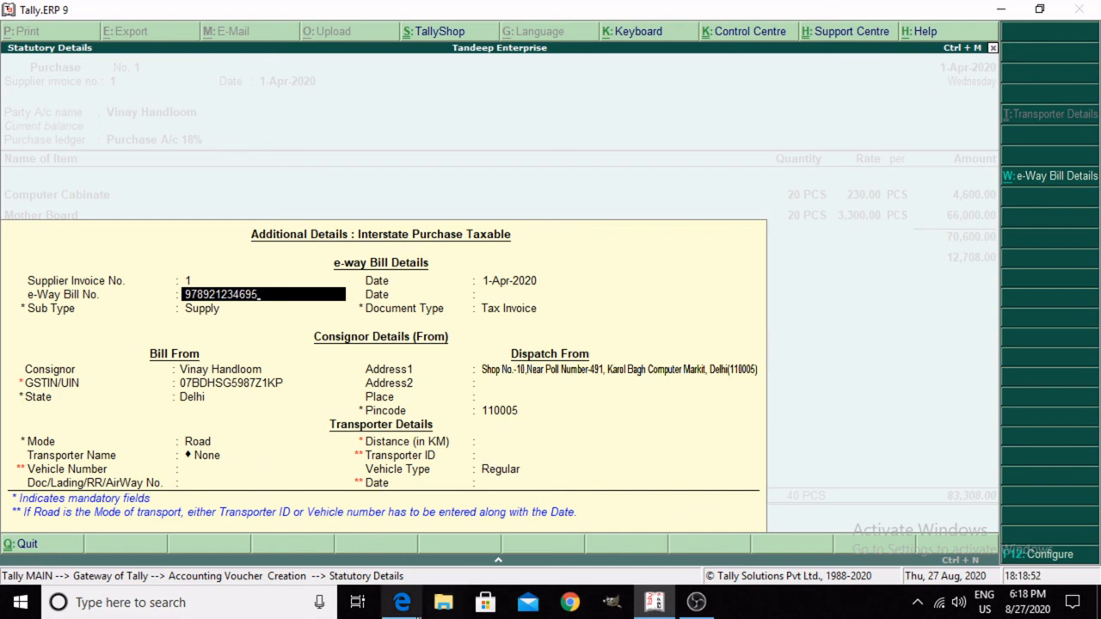
pyautogui.moveTo(402, 602)
pyautogui.moveTo(401, 560)
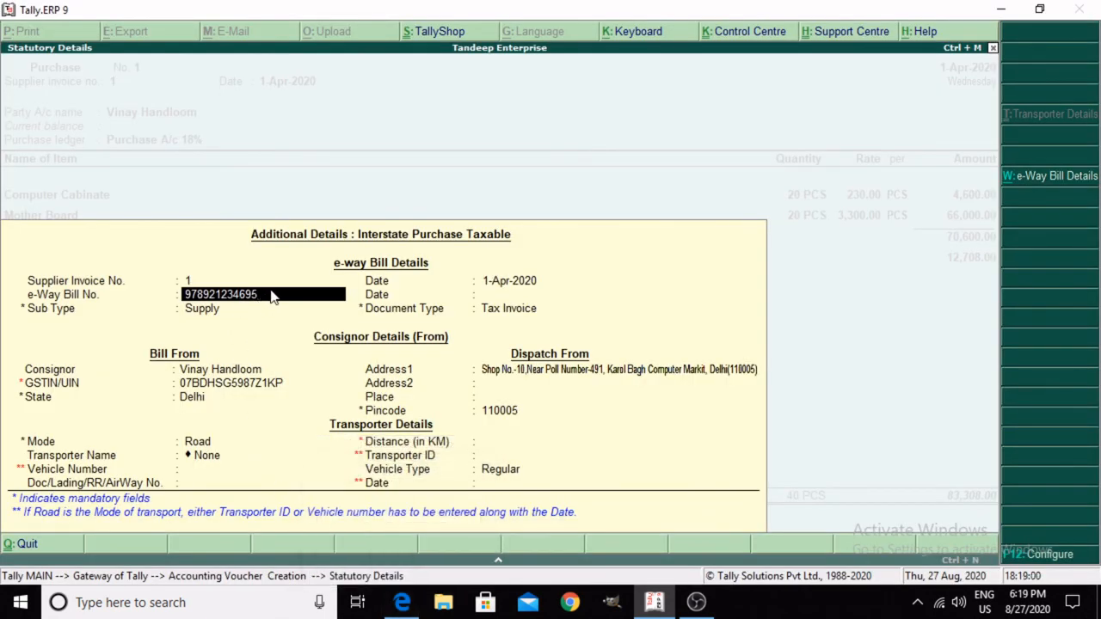
pyautogui.press('BackSpace')
pyautogui.press('BackSpace')
pyautogui.press('BackSpace')
pyautogui.press('BackSpace')
pyautogui.write('8695')
pyautogui.press('Return')
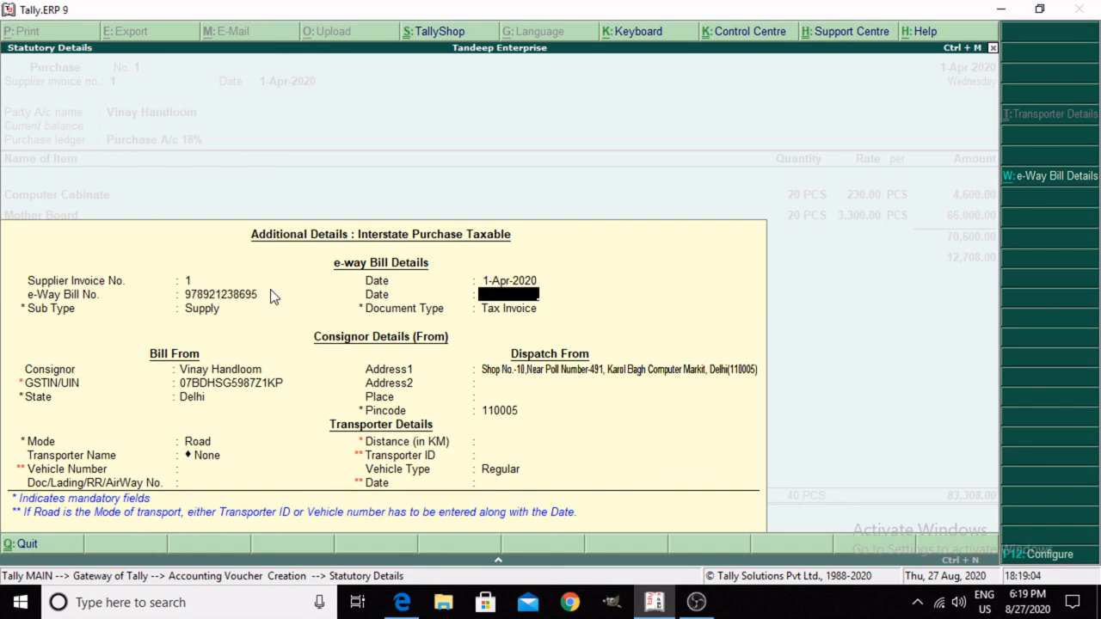
pyautogui.press('Return')
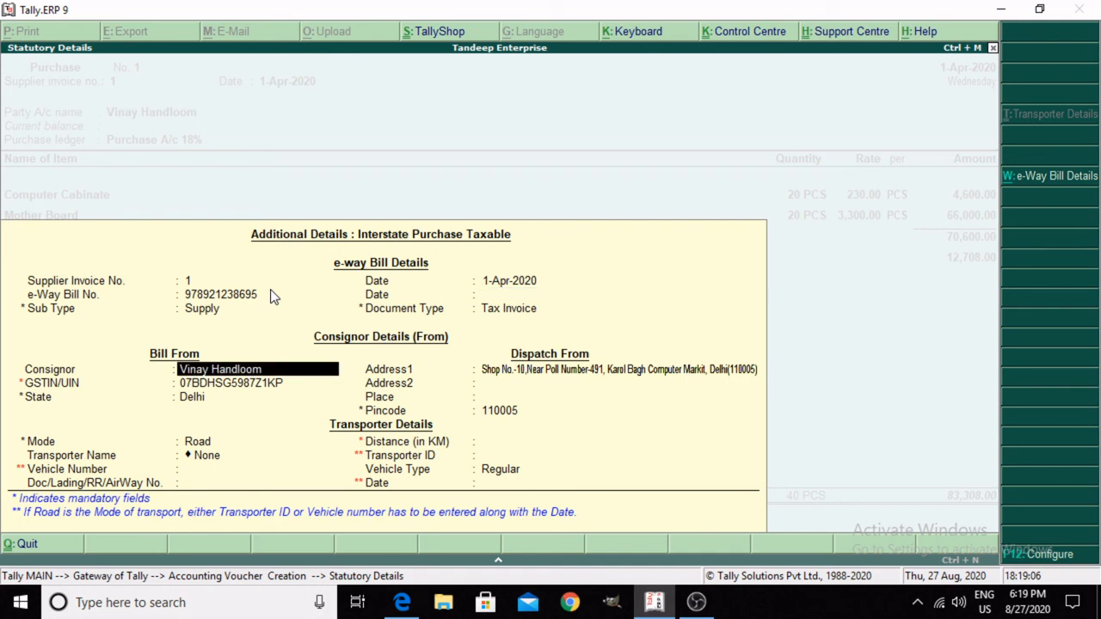
# Step: Accept the consignor and dispatch details, keep Road as the mode, and set the transport distance to 87 km
pyautogui.press('Return')
pyautogui.press('Return')
pyautogui.press('Return')
pyautogui.press('Return')
pyautogui.press('Return')
pyautogui.press('Return')
pyautogui.press('Return')
pyautogui.press('Return')
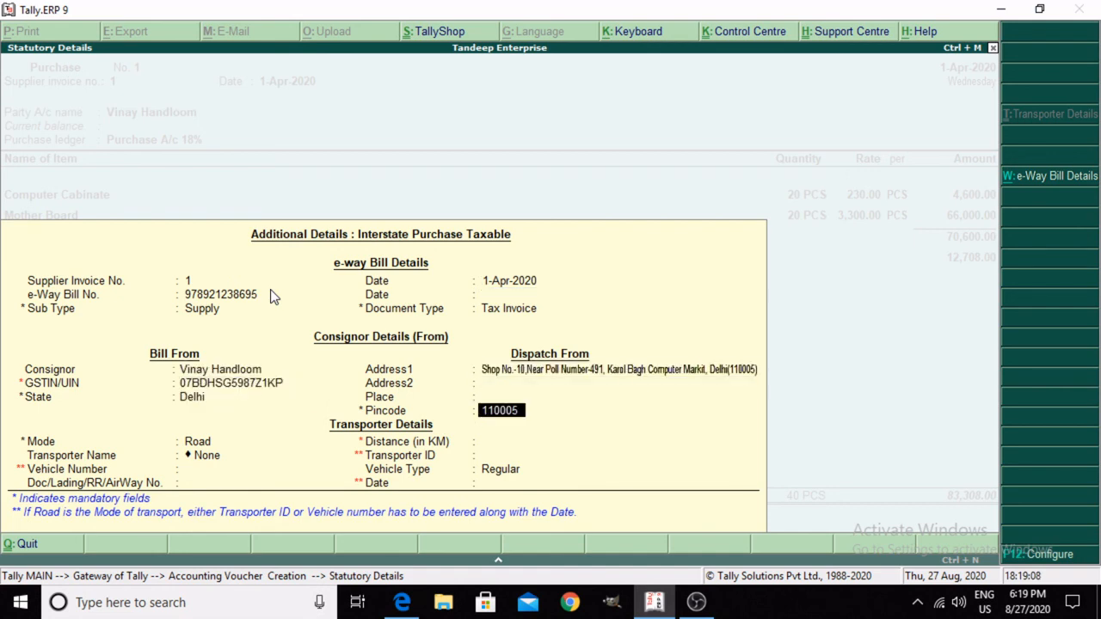
pyautogui.press('BackSpace')
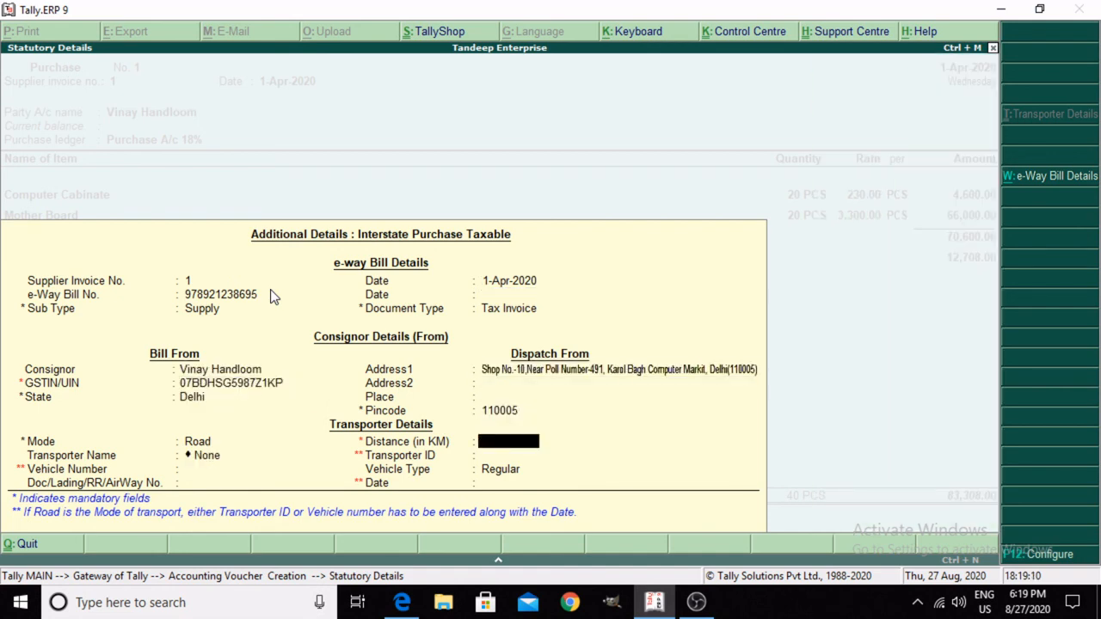
pyautogui.write('87')
pyautogui.press('Return')
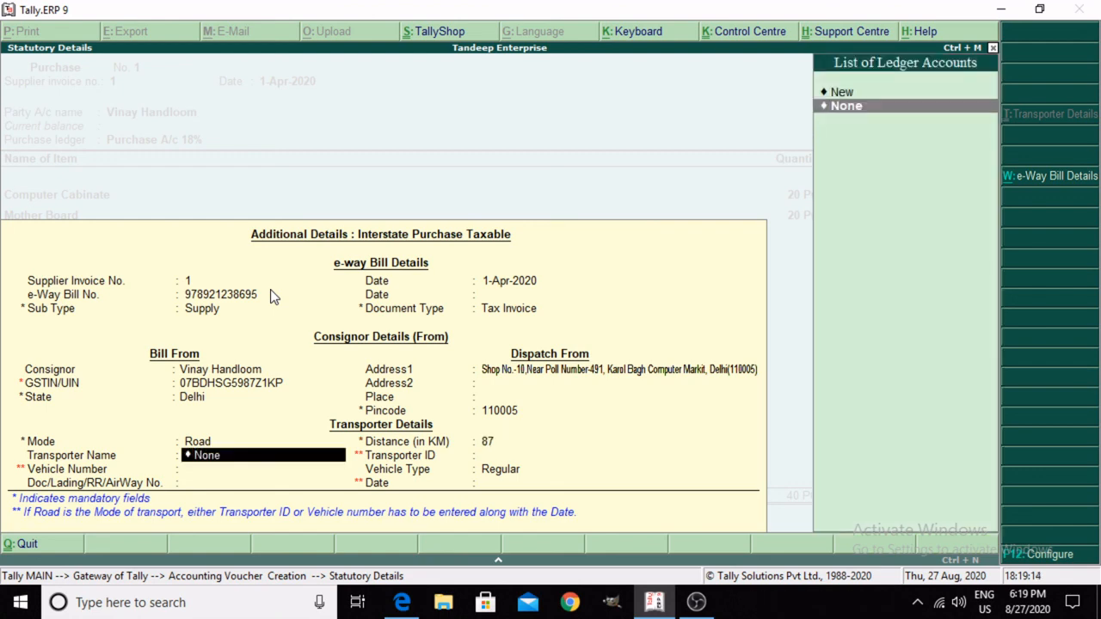
# Step: Keep the transporter name as None and leave the transporter ID blank
pyautogui.press('Return')
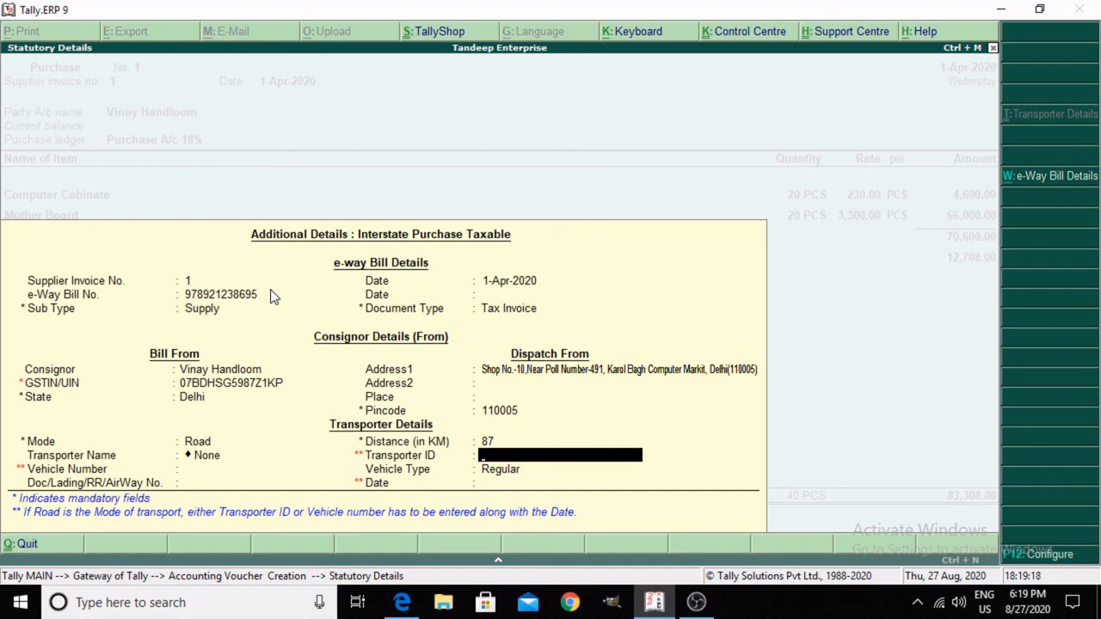
pyautogui.press('BackSpace')
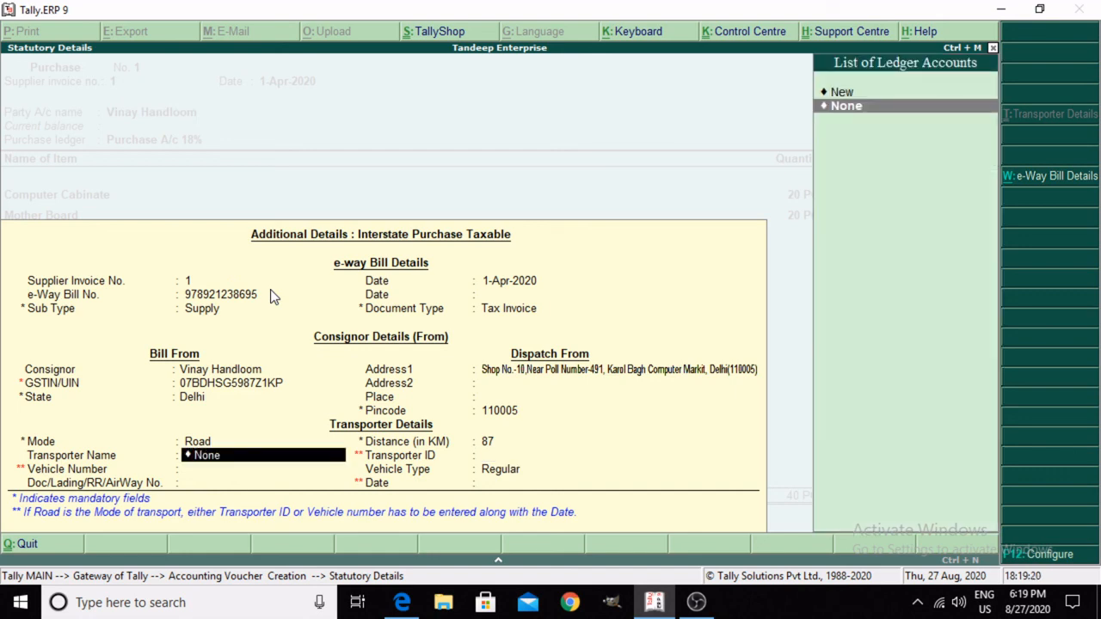
pyautogui.press('Up')
pyautogui.press('Down')
pyautogui.press('Return')
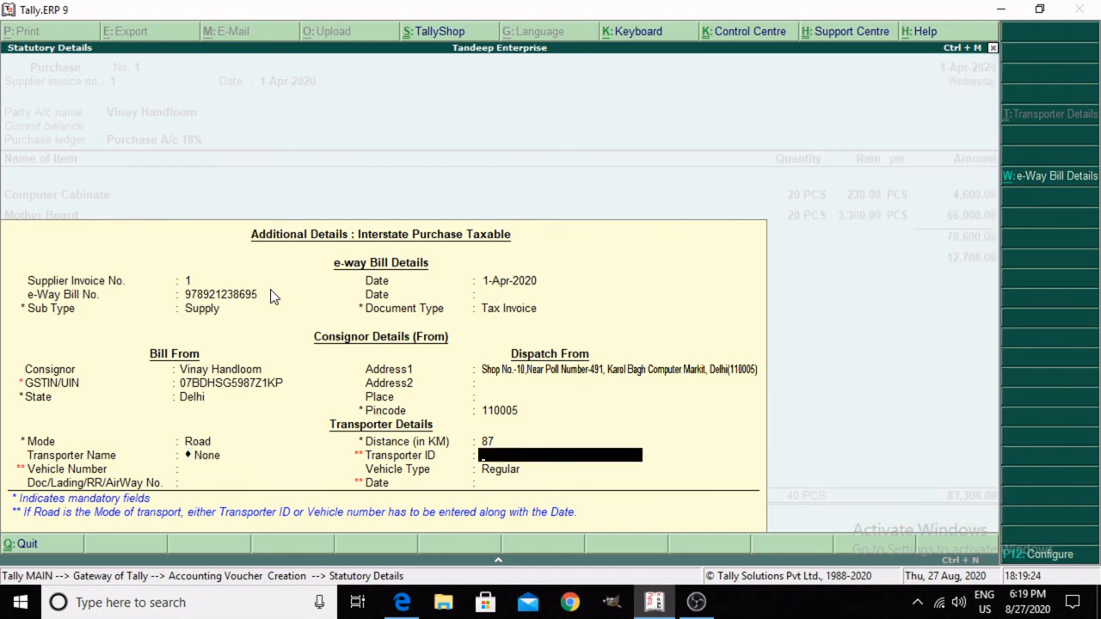
pyautogui.press('Return')
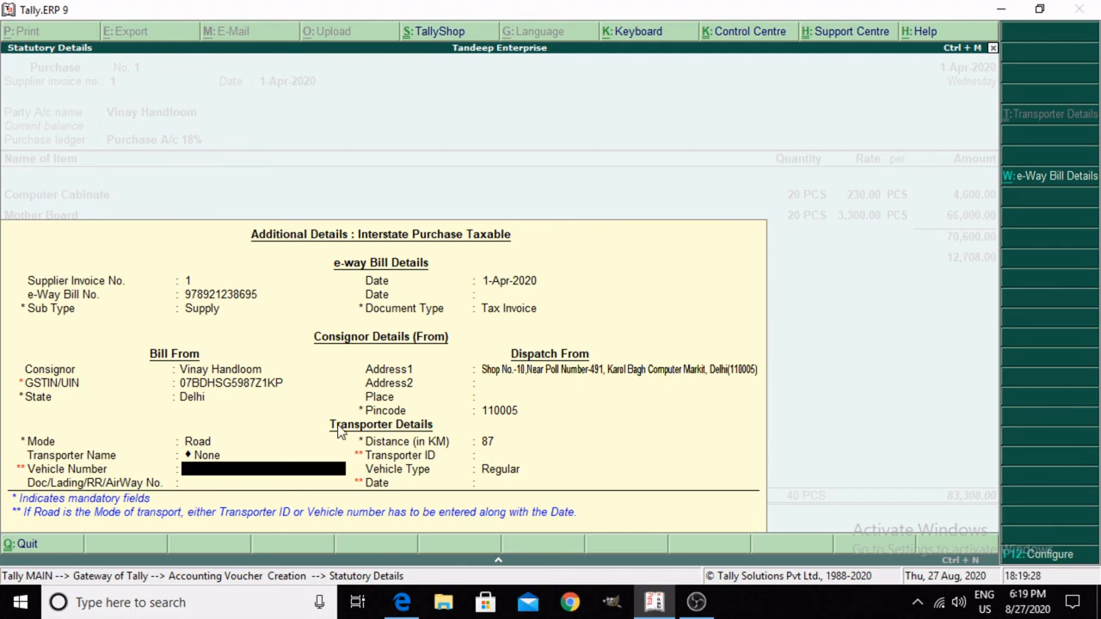
# Step: Switch to the invoice PDF in Edge, check its despatch and destination fields for transport details, and return to Tally
pyautogui.click(397, 605)
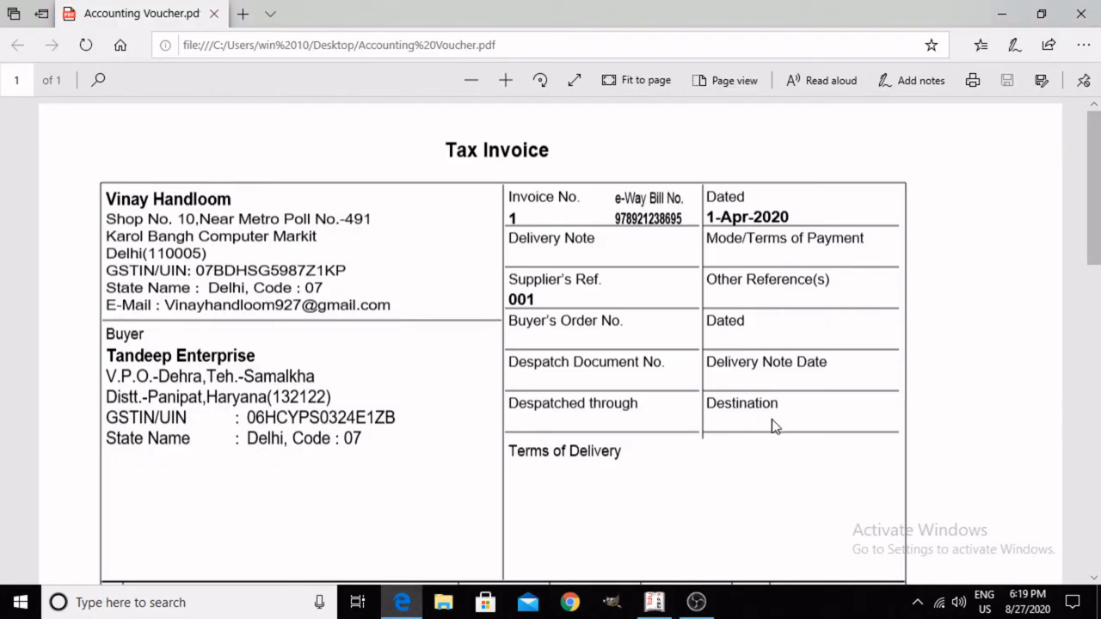
pyautogui.doubleClick(727, 418)
pyautogui.click(654, 602)
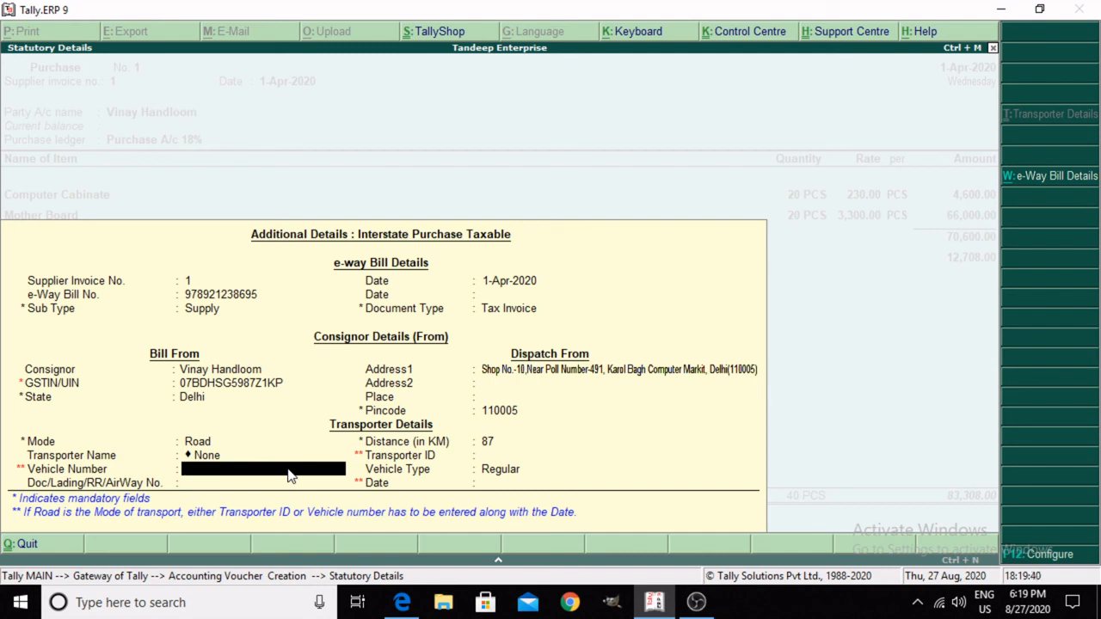
pyautogui.write('HR23F2356')
pyautogui.press('Return')
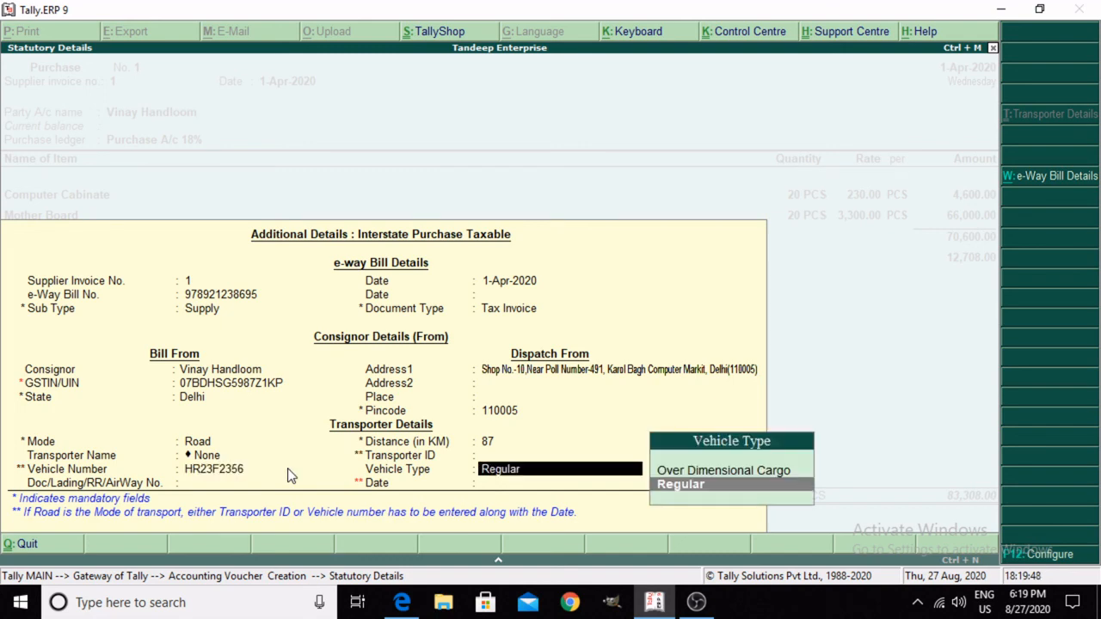
pyautogui.press('Return')
pyautogui.press('Return')
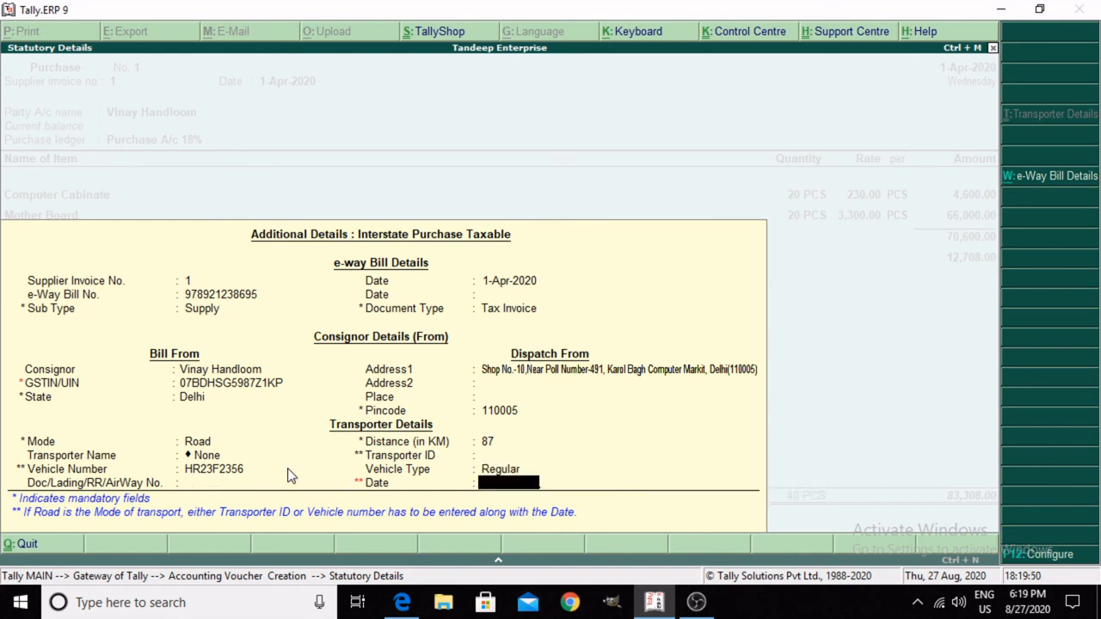
pyautogui.press('Return')
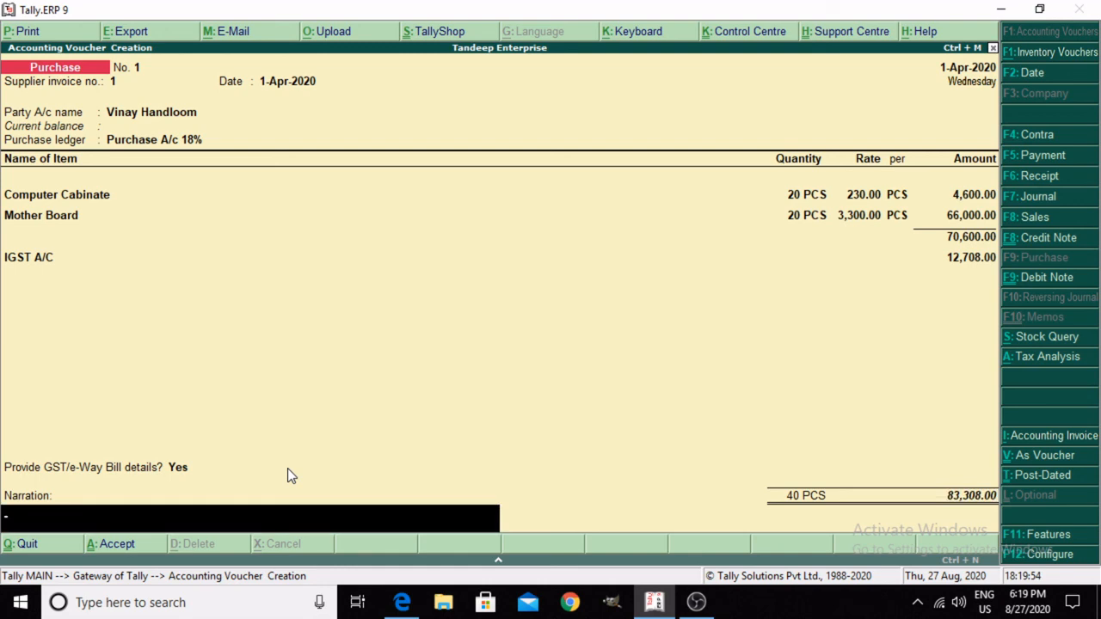
# Step: Save the purchase voucher without a narration and quit voucher entry to the Gateway of Tally
pyautogui.press('Return')
pyautogui.press('Return')
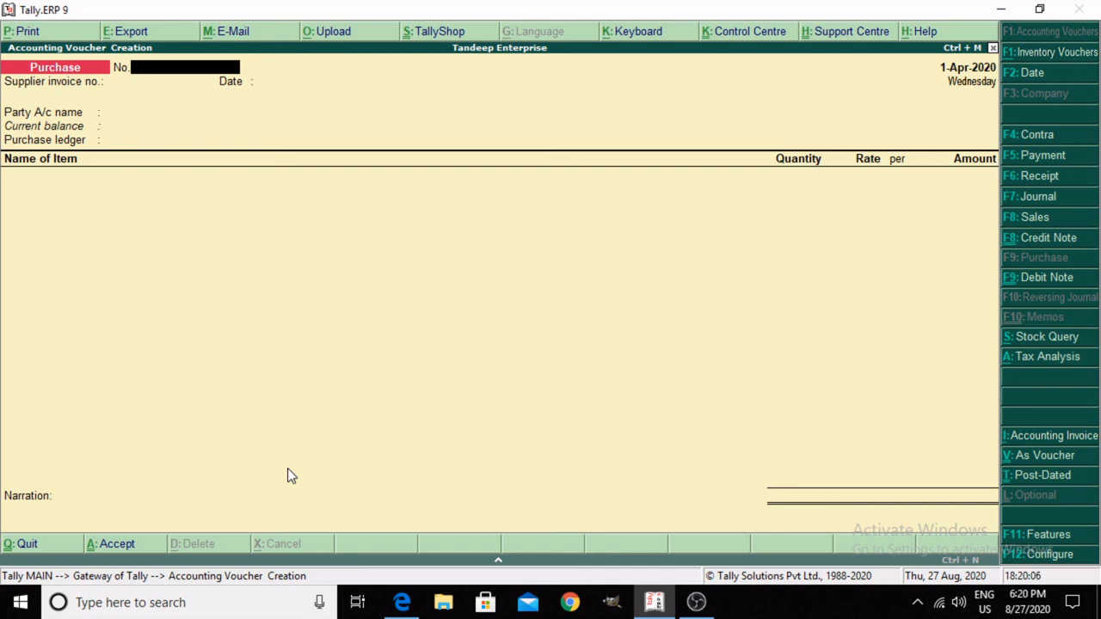
pyautogui.press('Escape')
pyautogui.press('Return')
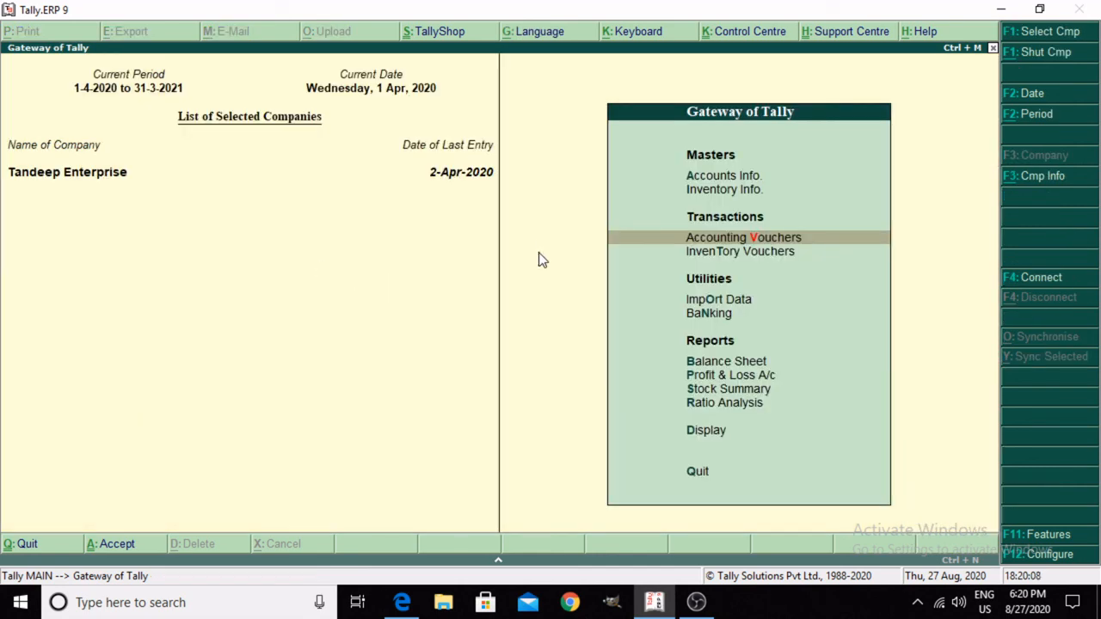